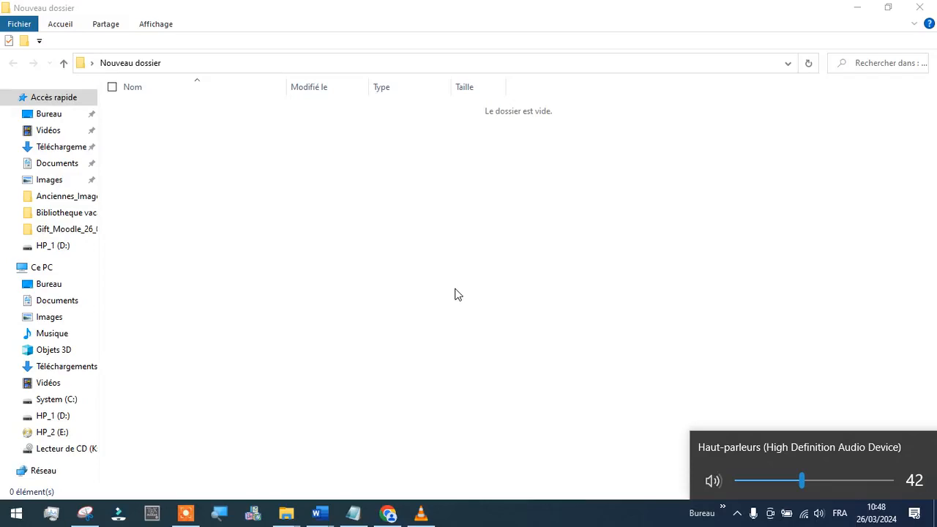
Switch to Quiz_M1ME_L3CA_L3CP.txt in Notepad and look through its quiz questions up to the start of the file.
{"action": "left_click", "coordinate": [353, 512]}
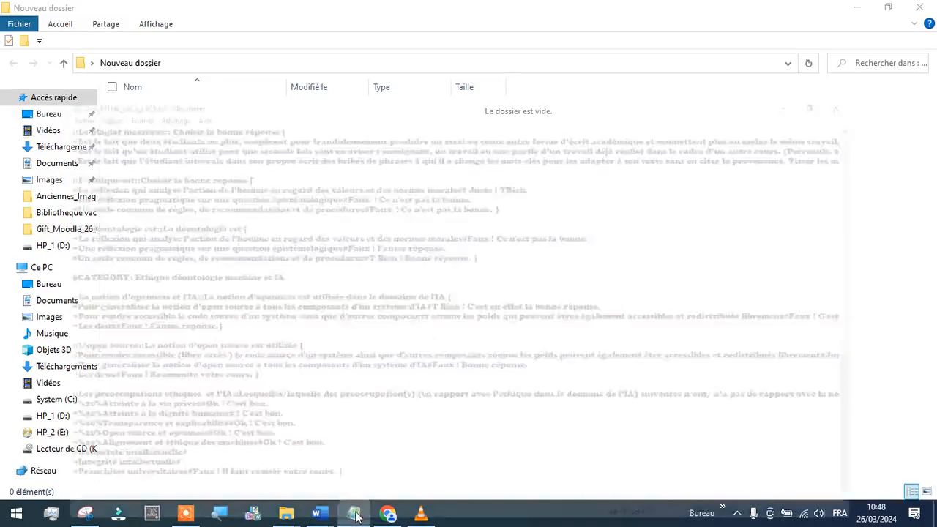
{"action": "scroll", "coordinate": [363, 292], "scroll_direction": "up", "scroll_amount": 6}
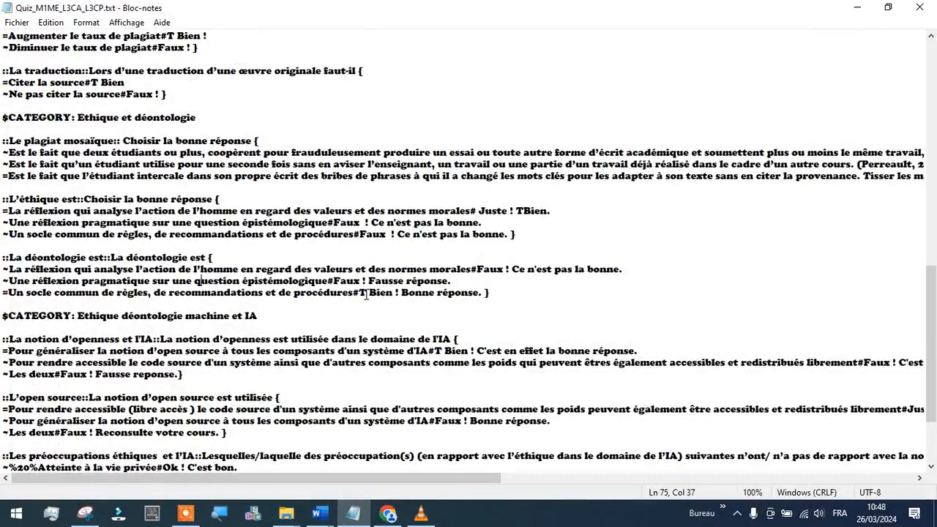
{"action": "scroll", "coordinate": [366, 294], "scroll_direction": "up", "scroll_amount": 11}
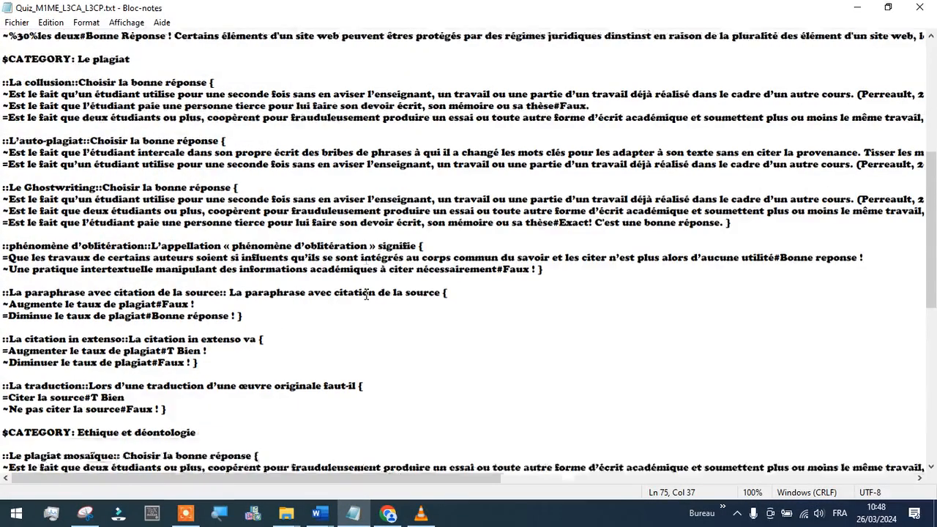
{"action": "scroll", "coordinate": [366, 295], "scroll_direction": "up", "scroll_amount": 4}
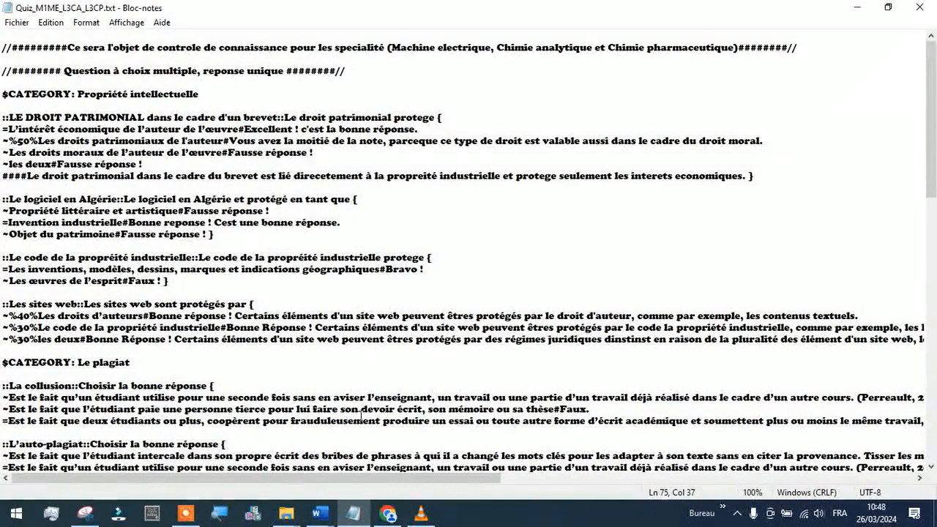
{"action": "left_click", "coordinate": [326, 516]}
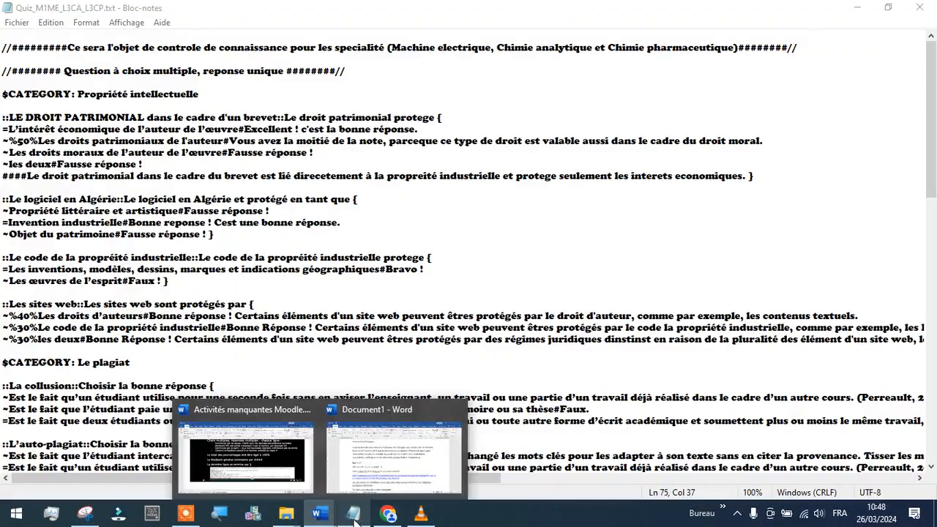
{"action": "left_click", "coordinate": [354, 514]}
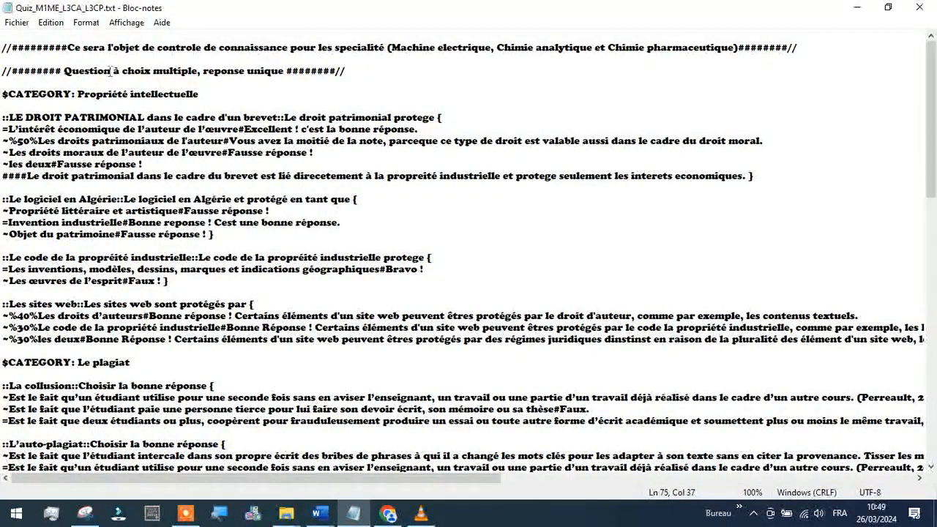
Add the word GIFT after "reponse unique" in the comment line about the multiple-choice question type.
{"action": "left_click_drag", "start_coordinate": [2, 48], "coordinate": [11, 47]}
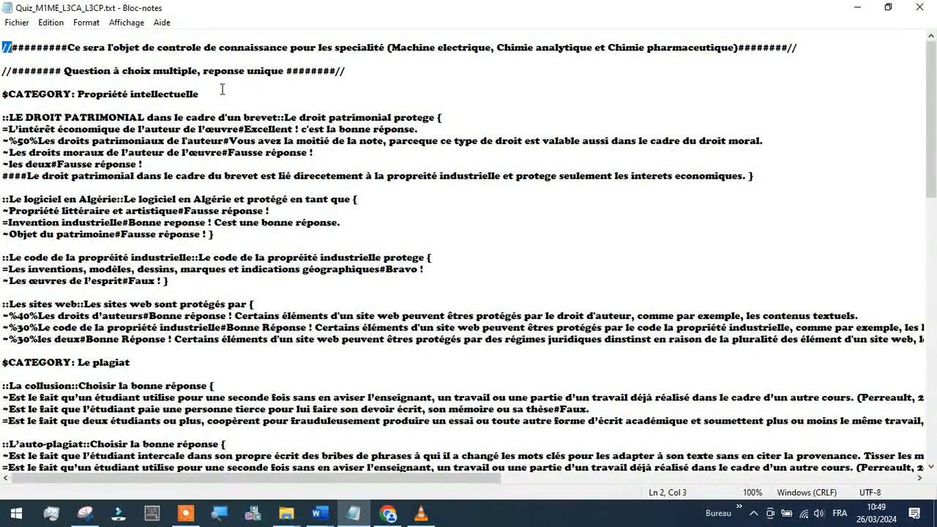
{"action": "left_click", "coordinate": [368, 71]}
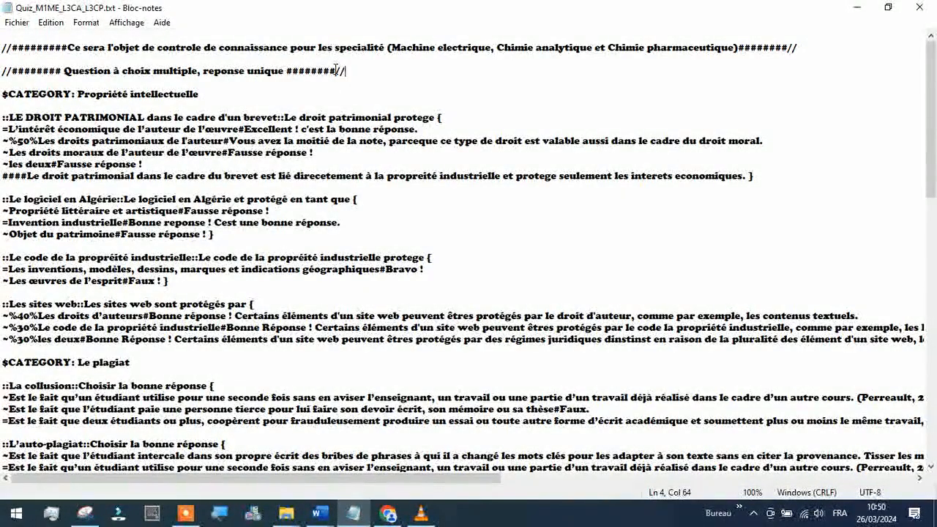
{"action": "left_click", "coordinate": [289, 71]}
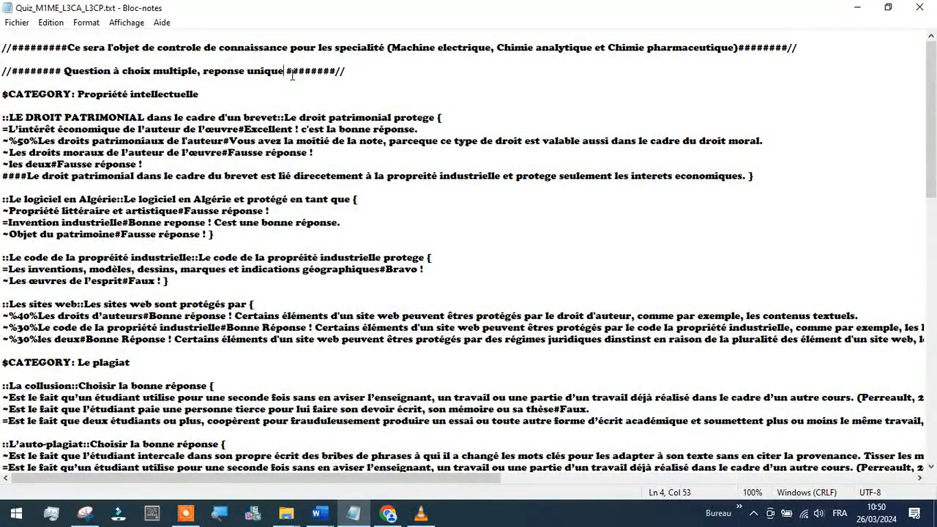
{"action": "type", "text": "GIFT"}
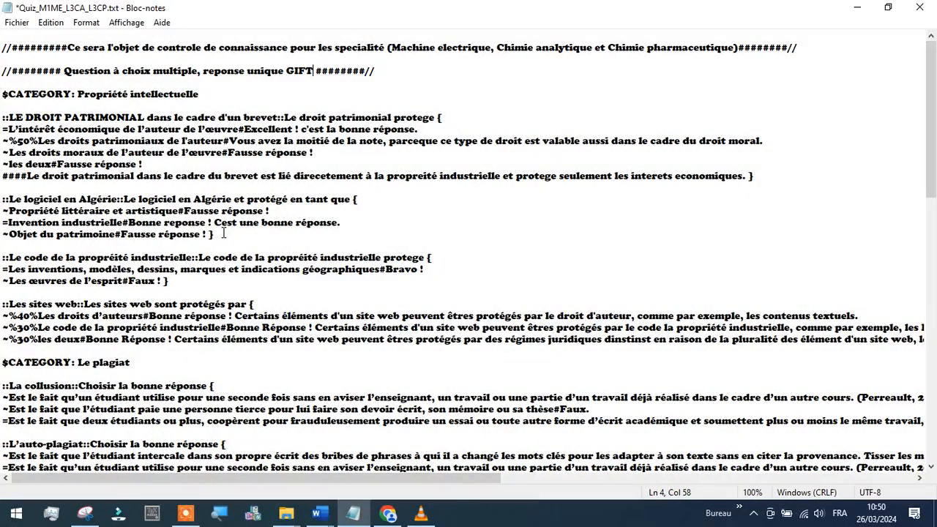
Switch to Chrome and show the Moodle question import page of the E-Winter University course in a maximized window.
{"action": "left_click", "coordinate": [388, 514]}
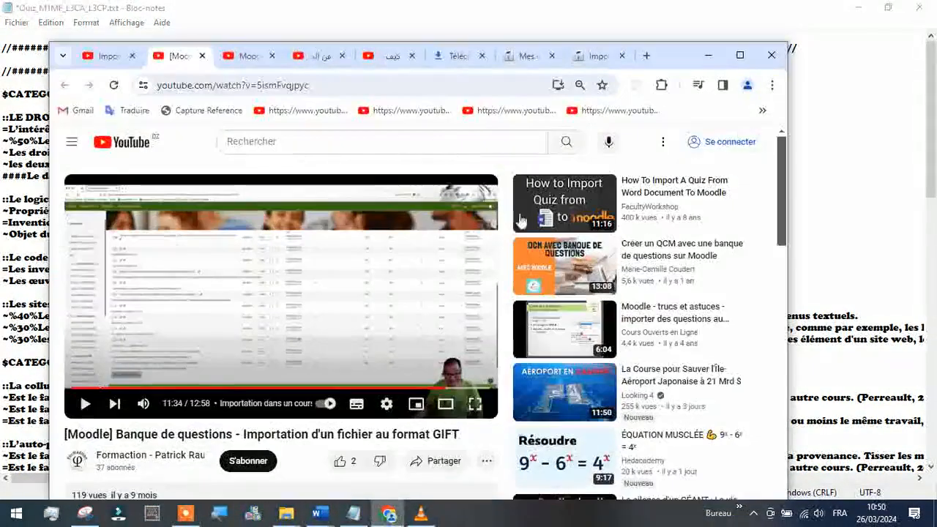
{"action": "left_click", "coordinate": [704, 59]}
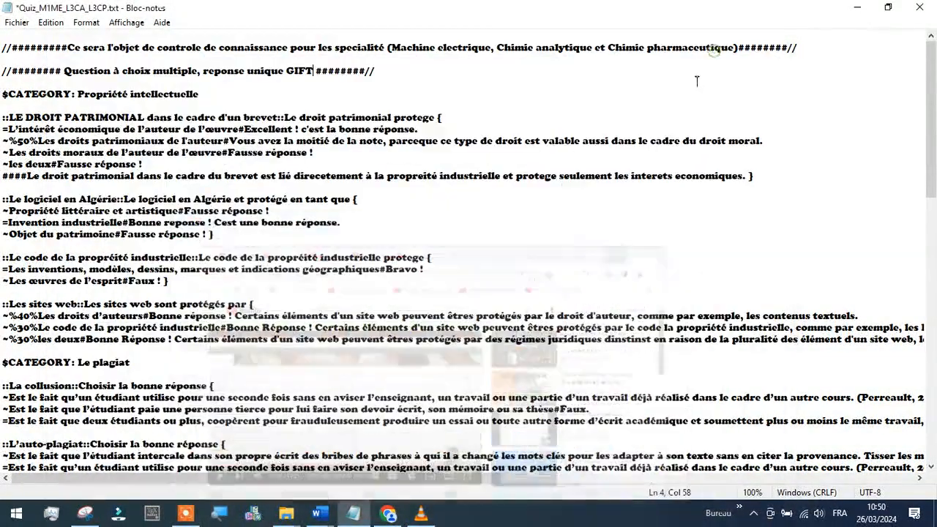
{"action": "left_click", "coordinate": [388, 513]}
{"action": "left_click", "coordinate": [594, 58]}
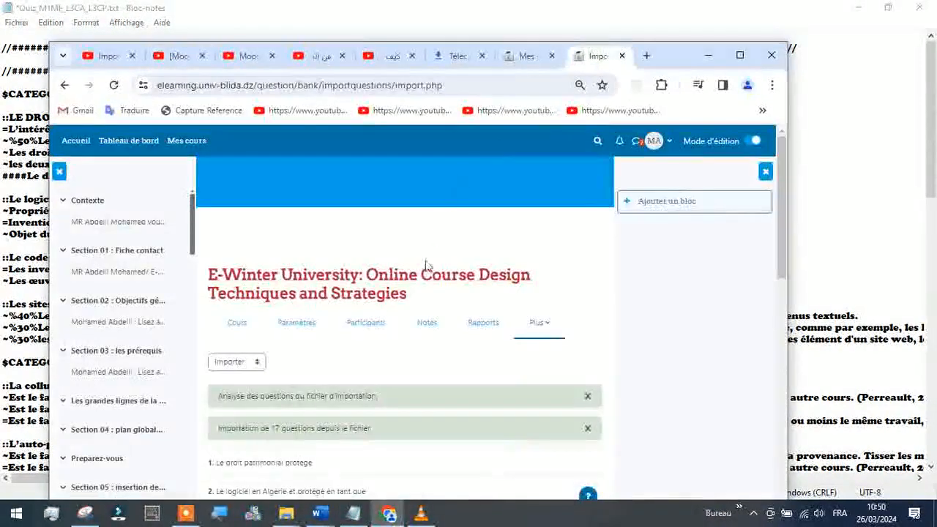
{"action": "left_click", "coordinate": [739, 55]}
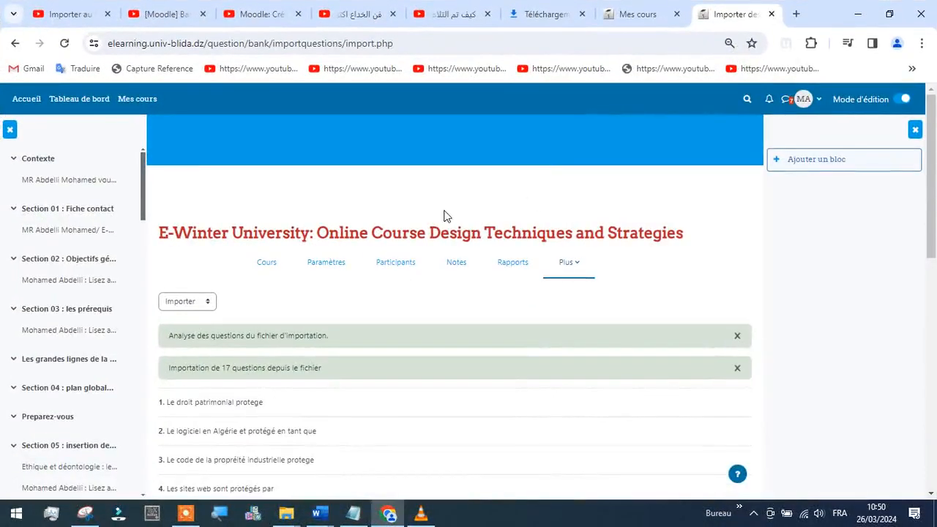
Examine the full list of questions imported from the file on the import results page.
{"action": "scroll", "coordinate": [274, 234], "scroll_direction": "down", "scroll_amount": 1}
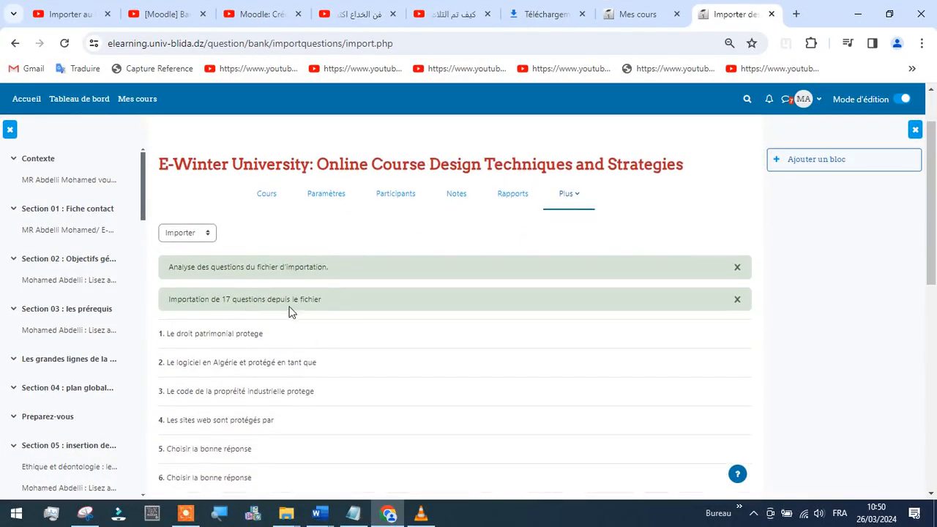
{"action": "scroll", "coordinate": [289, 311], "scroll_direction": "down", "scroll_amount": 3}
{"action": "scroll", "coordinate": [290, 311], "scroll_direction": "down", "scroll_amount": 4}
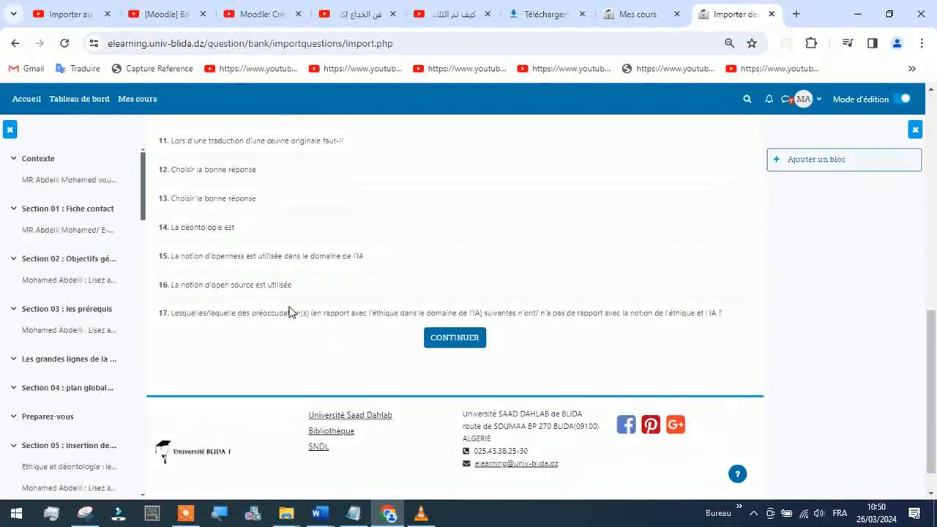
{"action": "scroll", "coordinate": [289, 311], "scroll_direction": "up", "scroll_amount": 7}
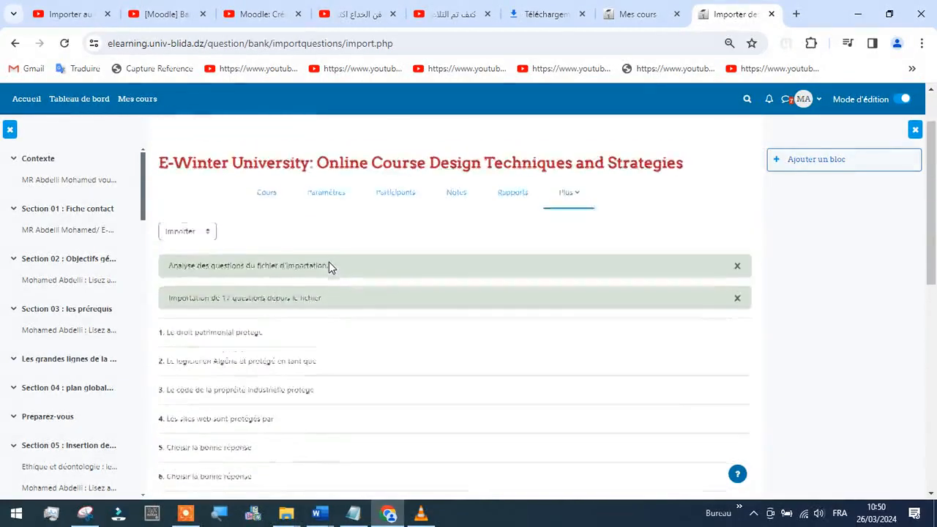
{"action": "scroll", "coordinate": [329, 262], "scroll_direction": "down", "scroll_amount": 1}
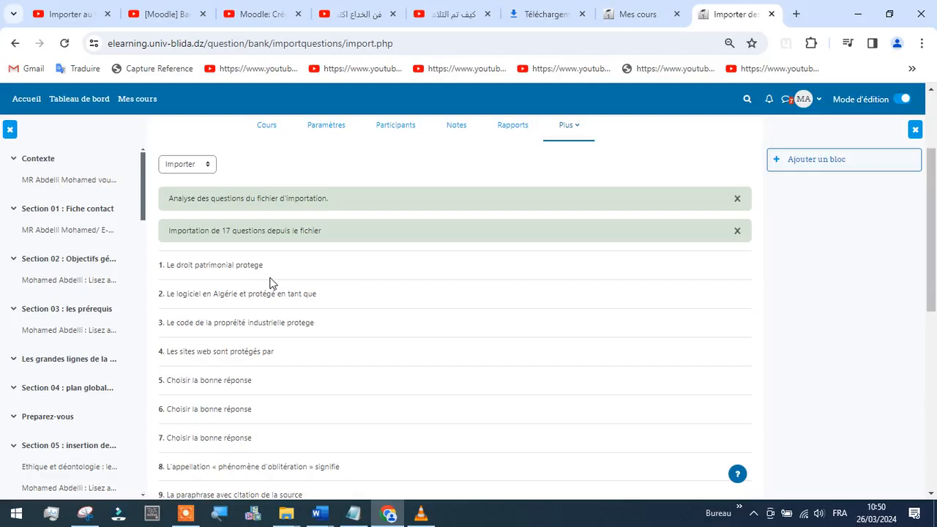
{"action": "scroll", "coordinate": [264, 276], "scroll_direction": "down", "scroll_amount": 3}
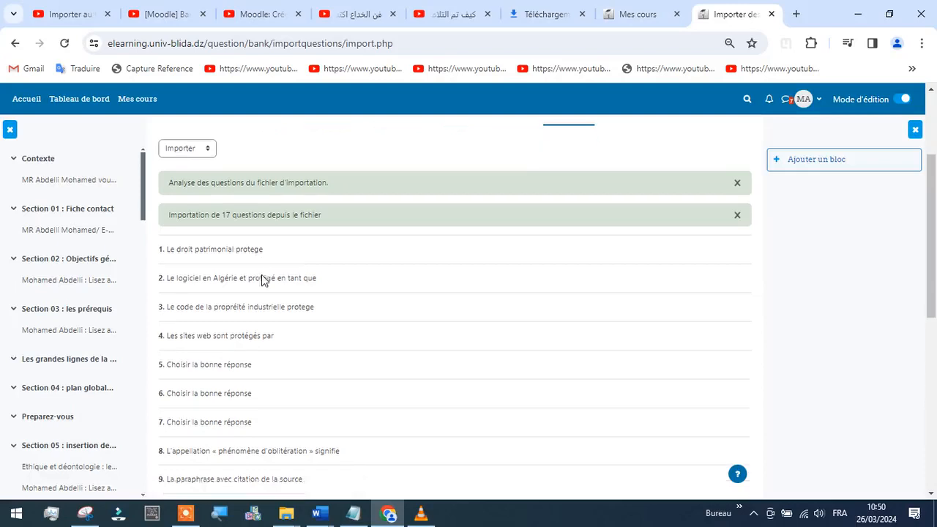
{"action": "scroll", "coordinate": [313, 288], "scroll_direction": "down", "scroll_amount": 2}
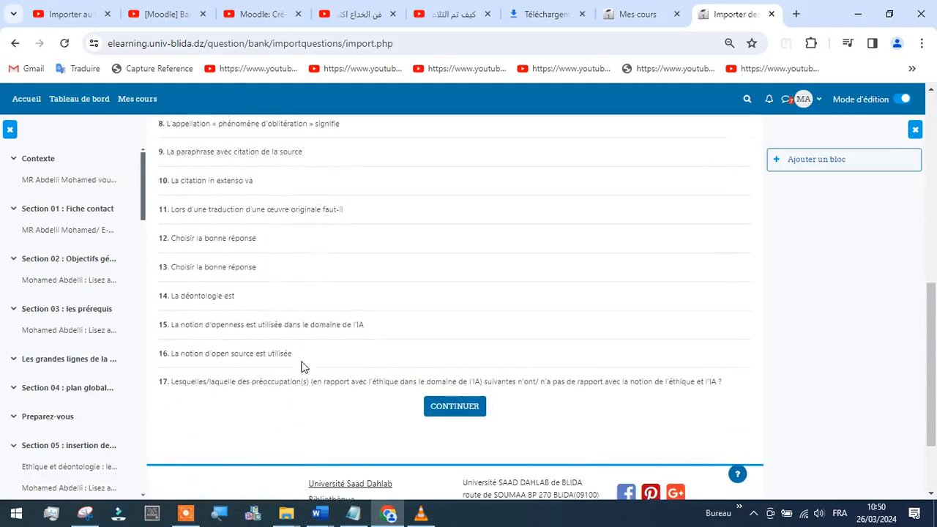
{"action": "scroll", "coordinate": [444, 348], "scroll_direction": "up", "scroll_amount": 3}
{"action": "scroll", "coordinate": [444, 348], "scroll_direction": "up", "scroll_amount": 3}
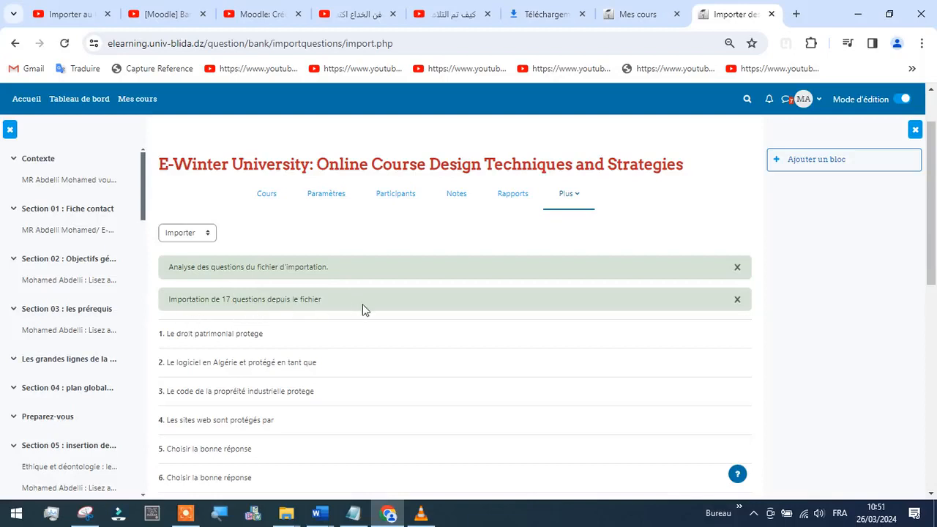
{"action": "scroll", "coordinate": [483, 305], "scroll_direction": "down", "scroll_amount": 6}
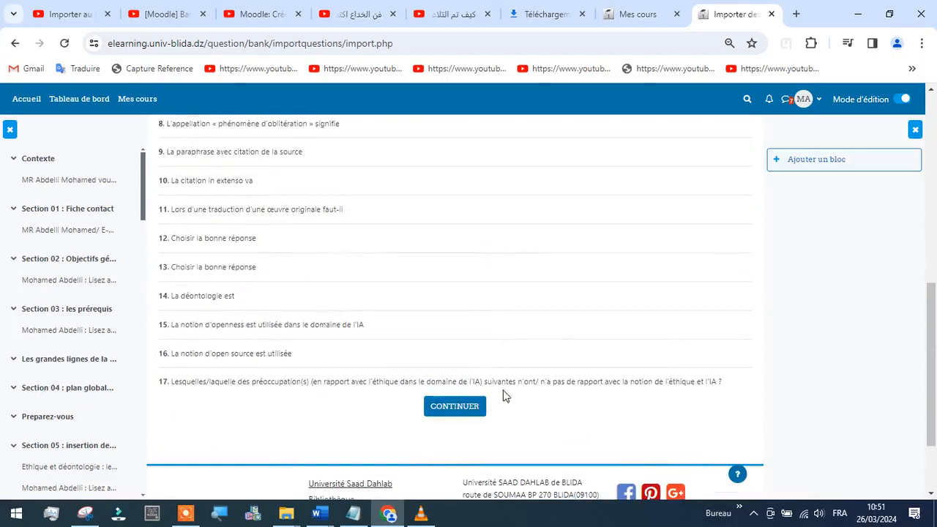
Continue from the import results to the question bank and review the questions in the Ethique déontologie machine et IA category.
{"action": "left_click", "coordinate": [448, 410]}
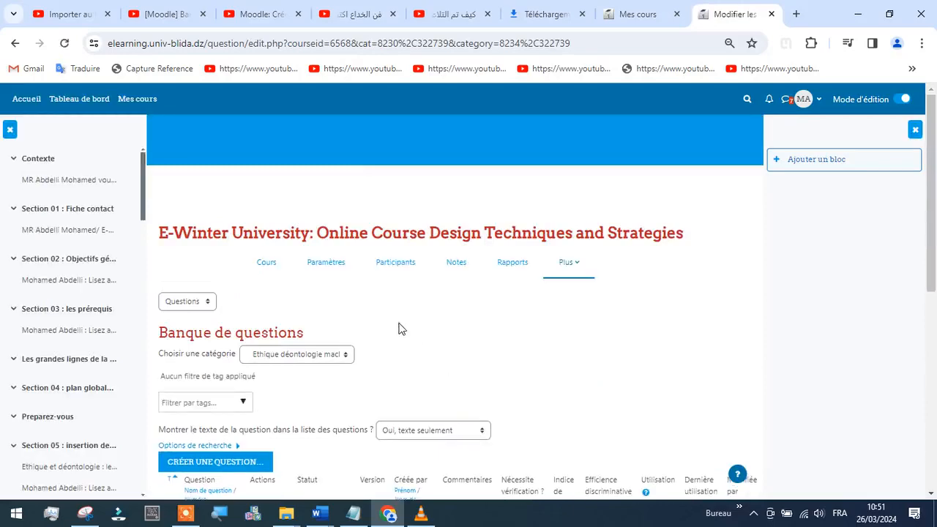
{"action": "scroll", "coordinate": [445, 322], "scroll_direction": "down", "scroll_amount": 3}
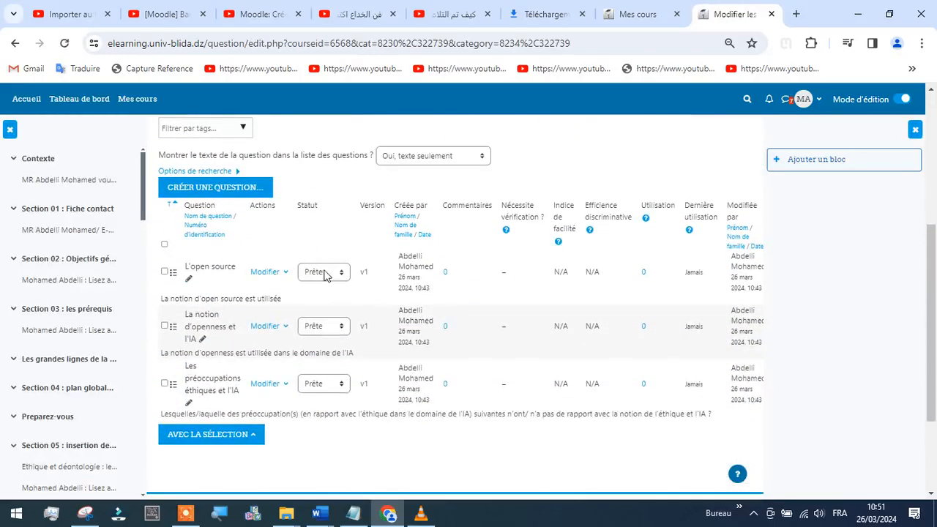
{"action": "scroll", "coordinate": [422, 264], "scroll_direction": "down", "scroll_amount": 3}
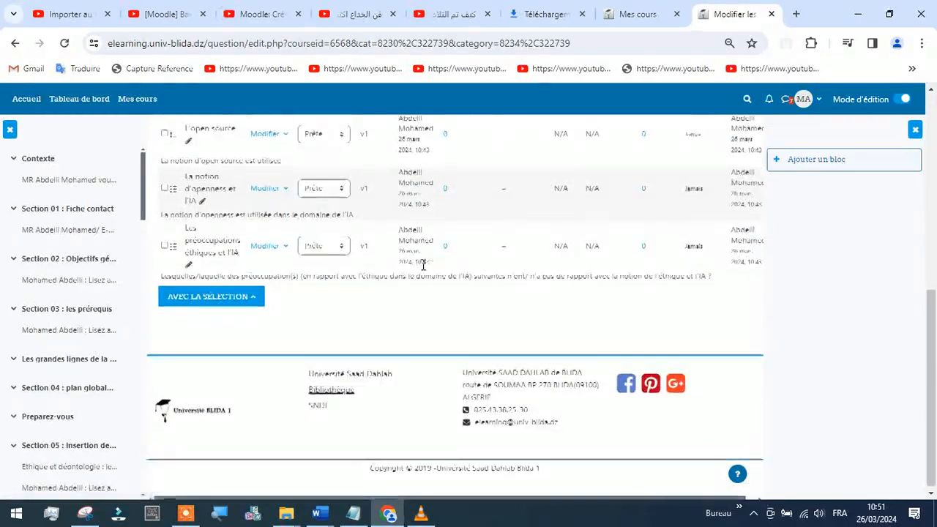
{"action": "scroll", "coordinate": [422, 269], "scroll_direction": "up", "scroll_amount": 3}
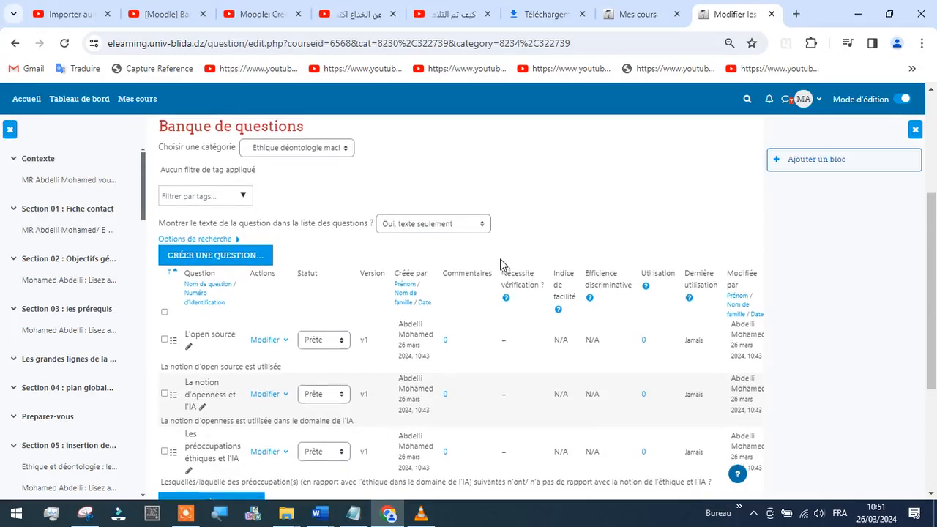
{"action": "scroll", "coordinate": [502, 265], "scroll_direction": "down", "scroll_amount": 3}
{"action": "scroll", "coordinate": [505, 267], "scroll_direction": "up", "scroll_amount": 3}
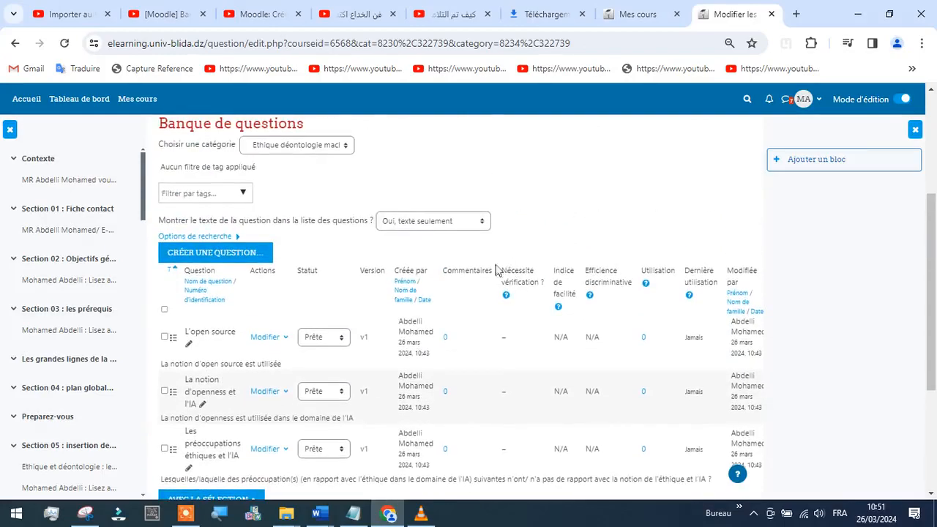
{"action": "mouse_move", "coordinate": [187, 517]}
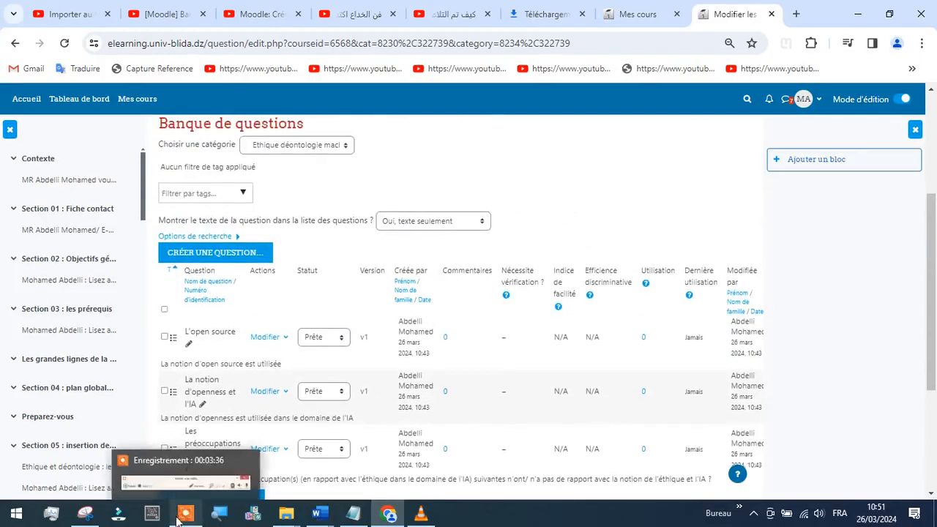
{"action": "mouse_move", "coordinate": [168, 483]}
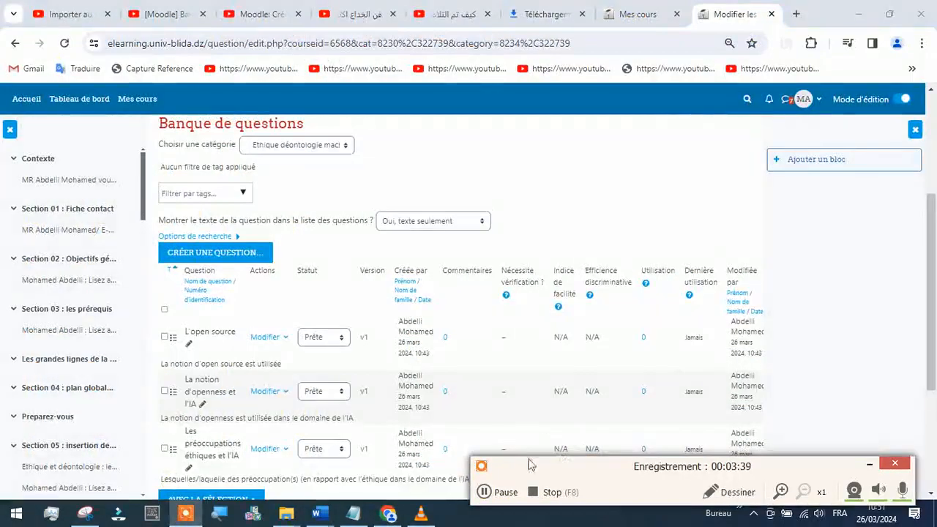
{"action": "left_click", "coordinate": [483, 492]}
{"action": "left_click", "coordinate": [484, 492]}
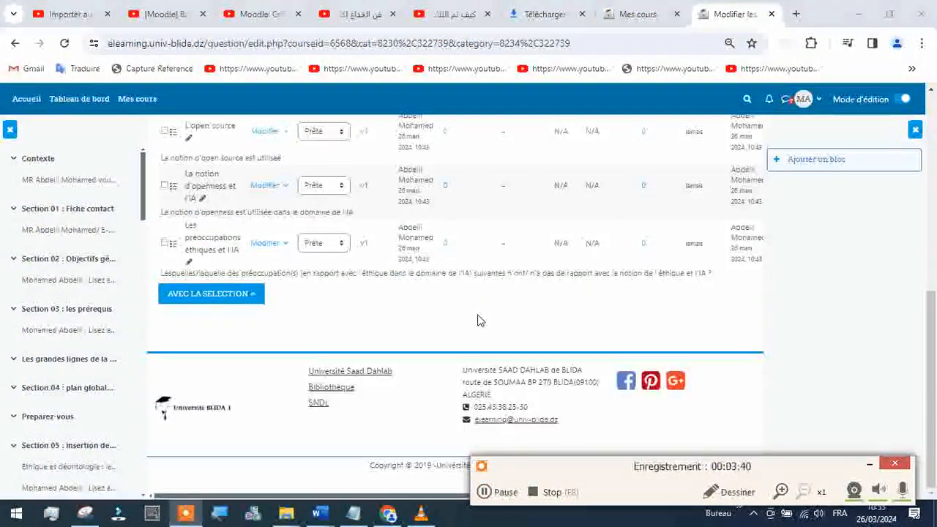
{"action": "scroll", "coordinate": [477, 320], "scroll_direction": "up", "scroll_amount": 3}
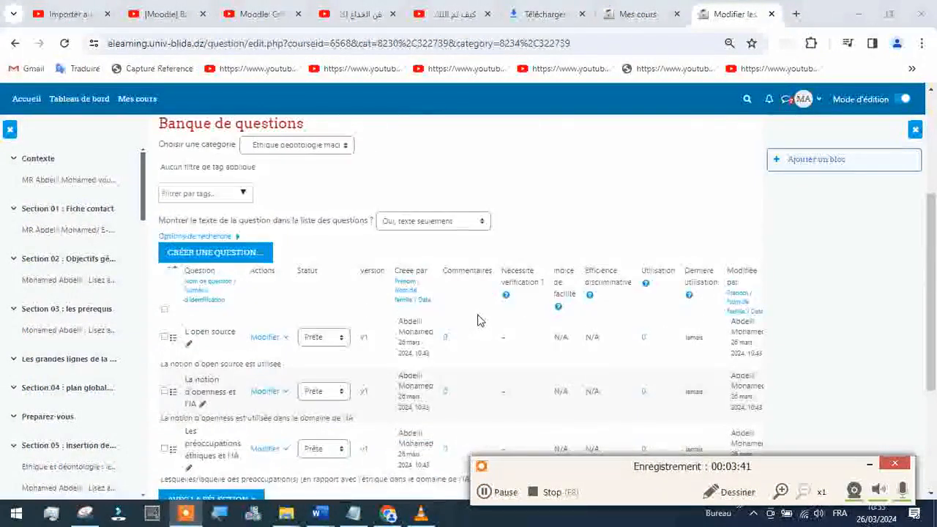
{"action": "scroll", "coordinate": [477, 316], "scroll_direction": "down", "scroll_amount": 3}
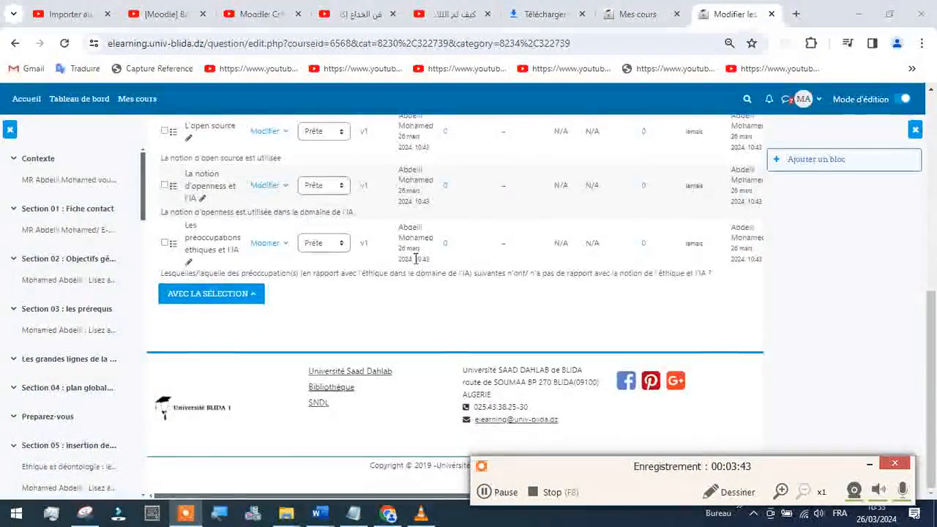
{"action": "scroll", "coordinate": [439, 263], "scroll_direction": "up", "scroll_amount": 3}
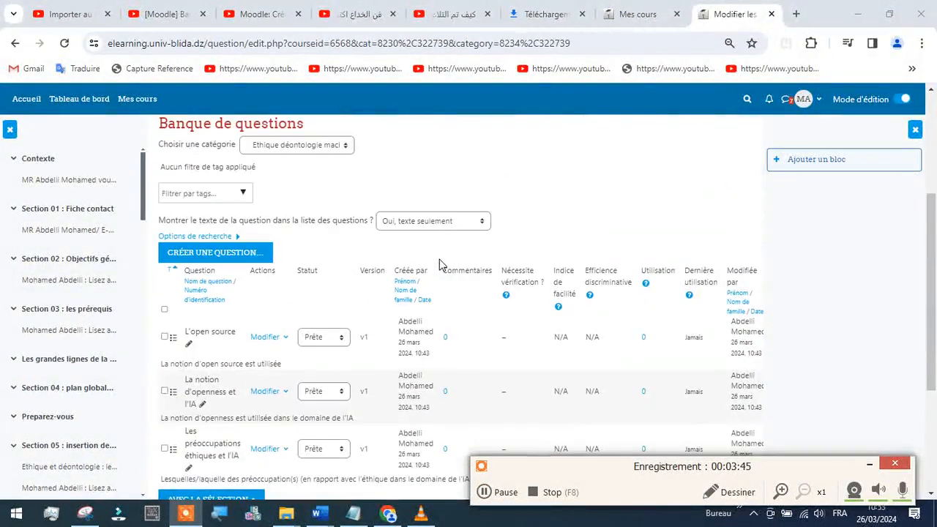
{"action": "scroll", "coordinate": [513, 251], "scroll_direction": "down", "scroll_amount": 1}
{"action": "scroll", "coordinate": [513, 251], "scroll_direction": "up", "scroll_amount": 1}
View the available options for showing the question text in the question list, and leave the choice as it is.
{"action": "left_click", "coordinate": [482, 227]}
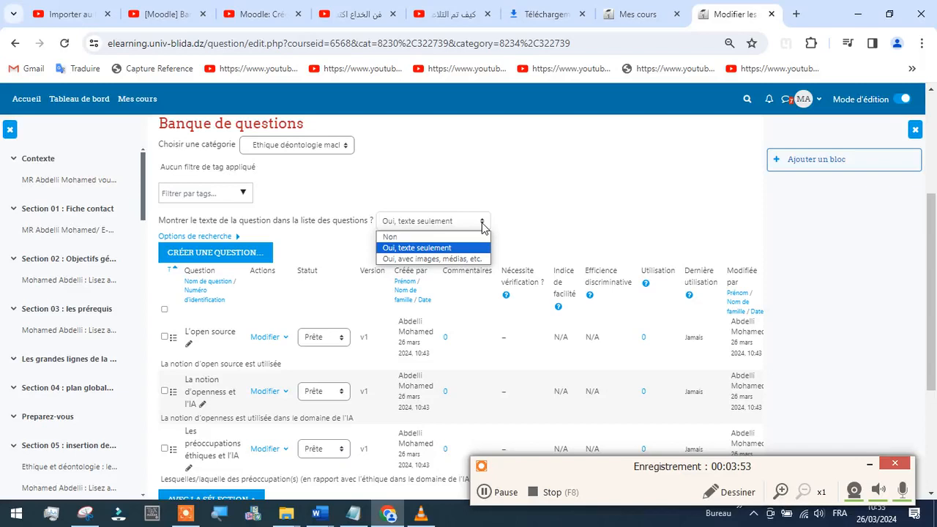
{"action": "left_click", "coordinate": [482, 227]}
{"action": "left_click", "coordinate": [481, 227]}
{"action": "left_click", "coordinate": [526, 230]}
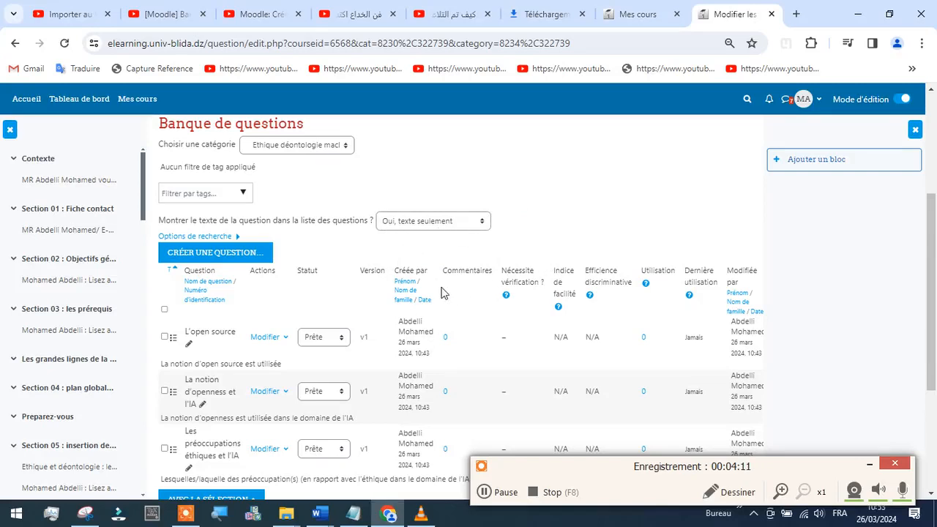
Review the imported questions in the question bank and the course sections listed in the course index.
{"action": "scroll", "coordinate": [571, 280], "scroll_direction": "up", "scroll_amount": 3}
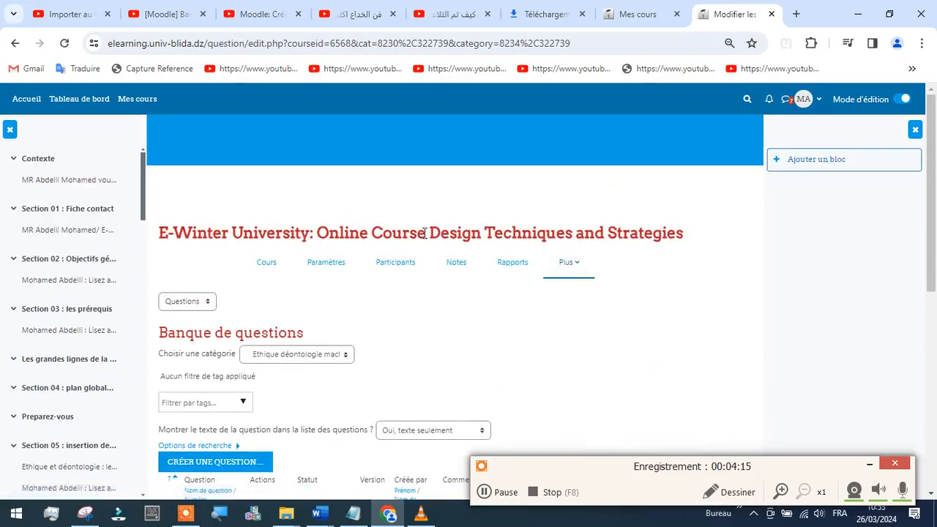
{"action": "scroll", "coordinate": [425, 233], "scroll_direction": "down", "scroll_amount": 10}
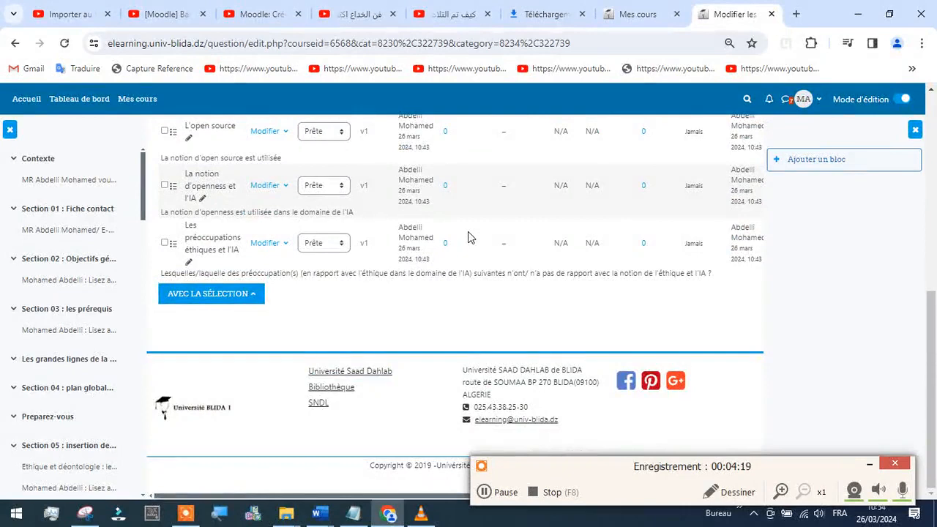
{"action": "scroll", "coordinate": [467, 232], "scroll_direction": "up", "scroll_amount": 2}
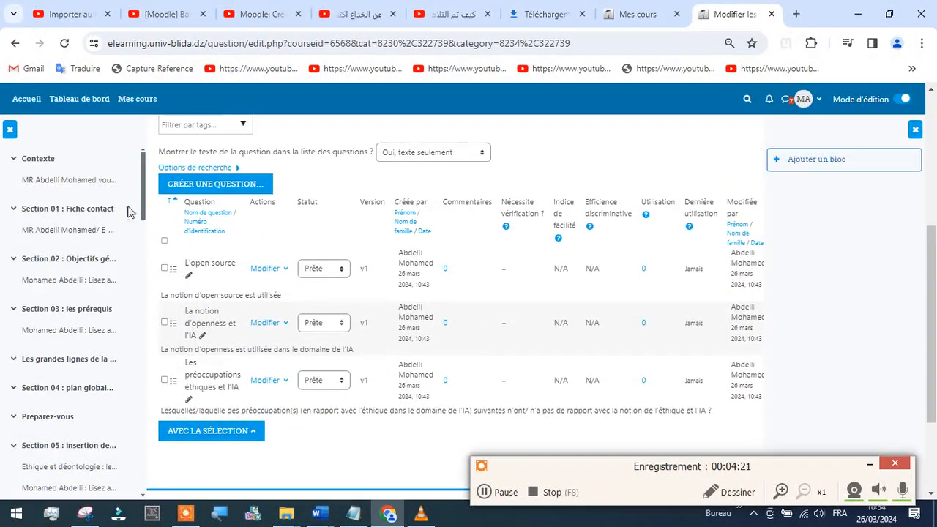
{"action": "scroll", "coordinate": [88, 234], "scroll_direction": "down", "scroll_amount": 4}
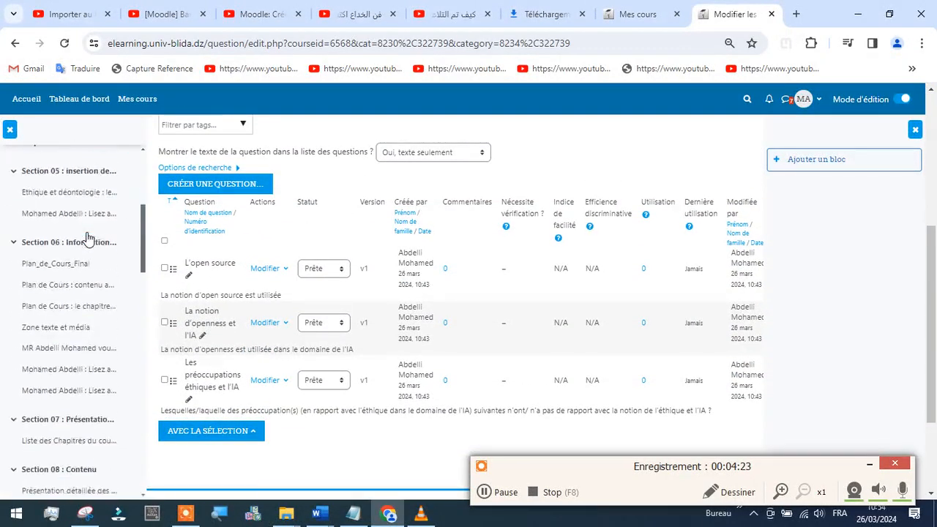
{"action": "scroll", "coordinate": [86, 235], "scroll_direction": "down", "scroll_amount": 4}
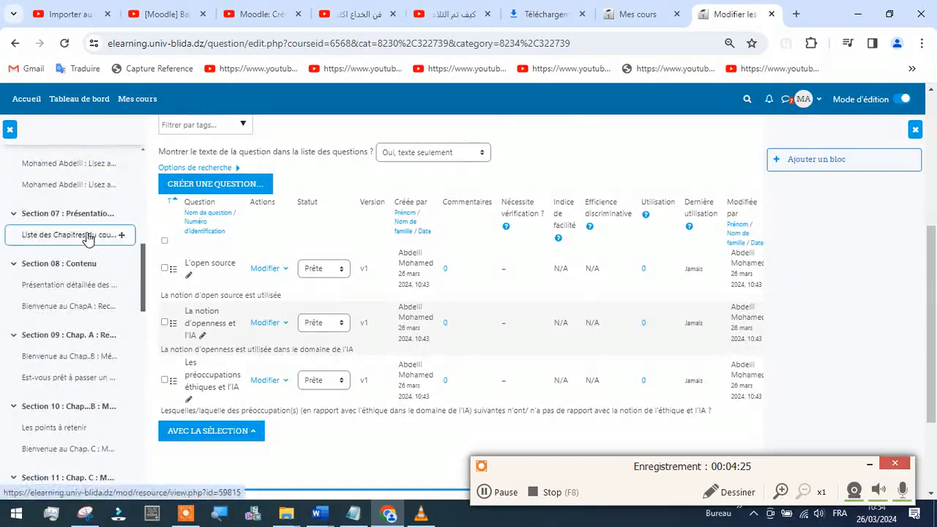
{"action": "scroll", "coordinate": [525, 252], "scroll_direction": "up", "scroll_amount": 4}
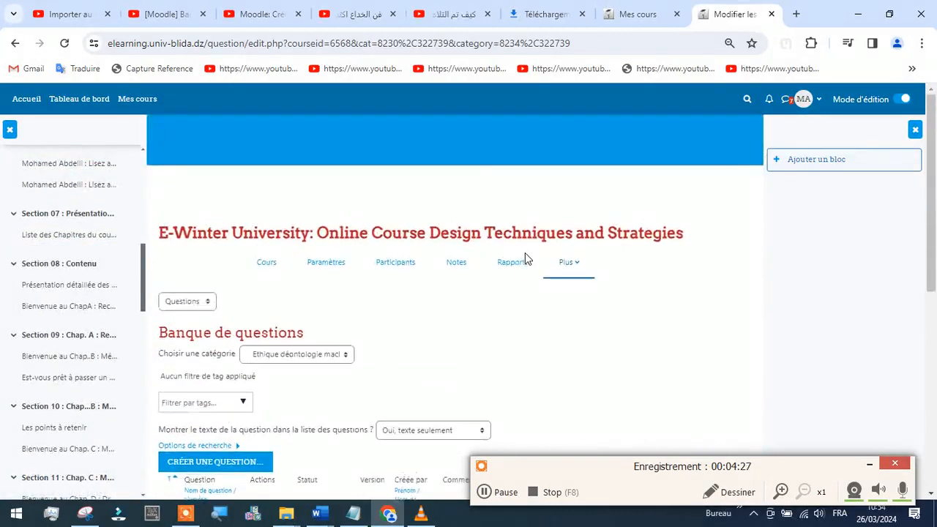
{"action": "scroll", "coordinate": [456, 242], "scroll_direction": "down", "scroll_amount": 2}
Open the E-Winter University course from the Mes cours page in a new browser tab and switch to it.
{"action": "left_click", "coordinate": [644, 14]}
{"action": "scroll", "coordinate": [803, 281], "scroll_direction": "down", "scroll_amount": 2}
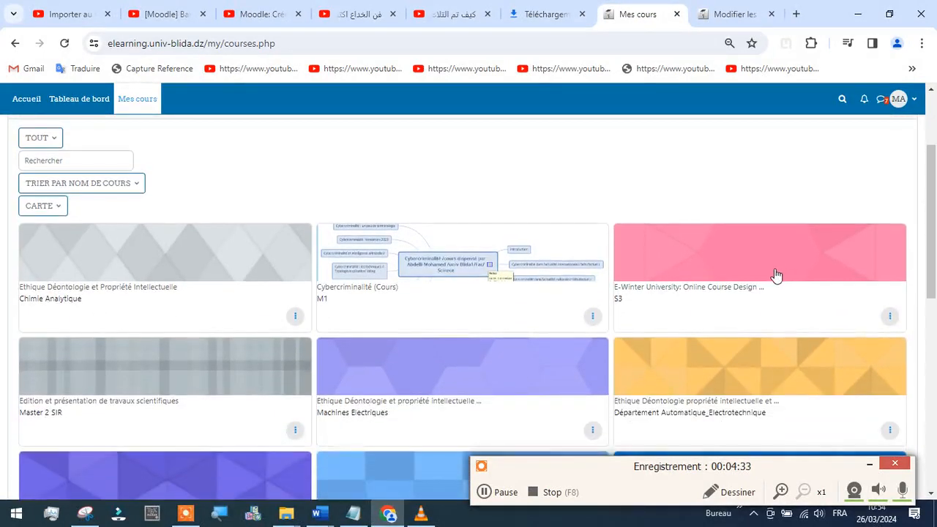
{"action": "right_click", "coordinate": [687, 278]}
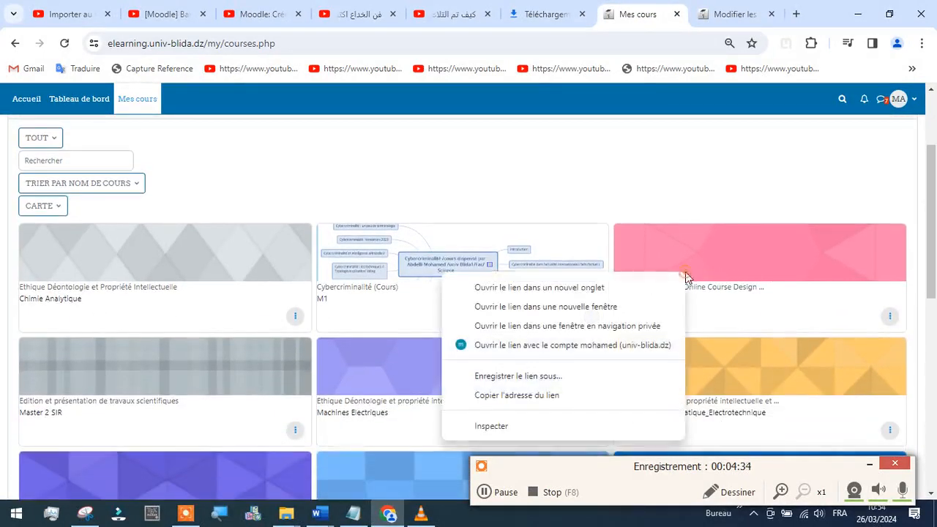
{"action": "left_click", "coordinate": [590, 290]}
{"action": "left_click", "coordinate": [640, 20]}
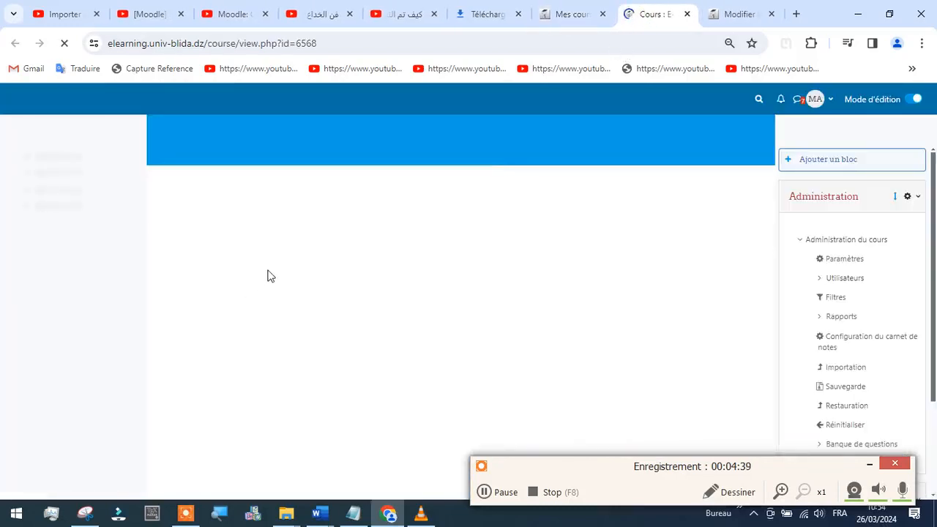
Look through the course page's sections to find the Test : E-Winter University activity above Section 12.
{"action": "scroll", "coordinate": [419, 281], "scroll_direction": "down", "scroll_amount": 4}
{"action": "scroll", "coordinate": [497, 249], "scroll_direction": "down", "scroll_amount": 15}
{"action": "scroll", "coordinate": [497, 252], "scroll_direction": "down", "scroll_amount": 15}
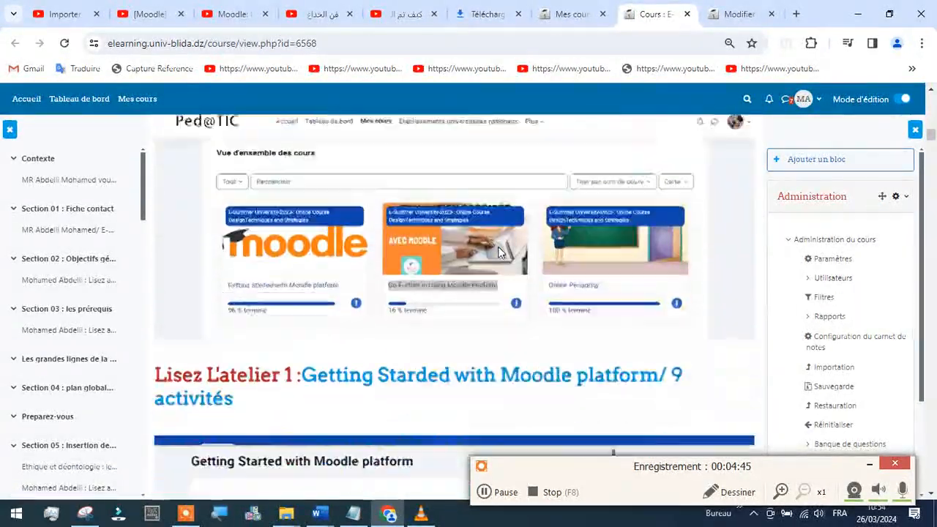
{"action": "scroll", "coordinate": [500, 252], "scroll_direction": "down", "scroll_amount": 15}
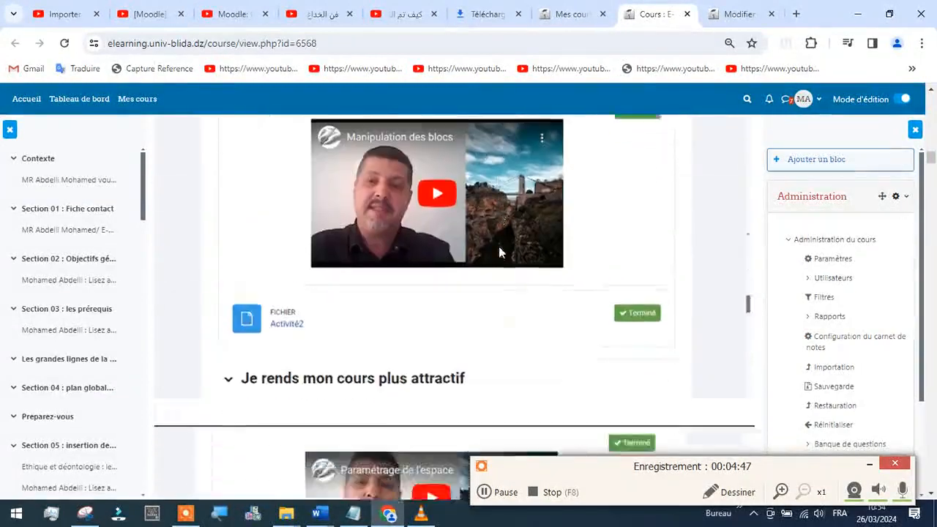
{"action": "scroll", "coordinate": [498, 252], "scroll_direction": "down", "scroll_amount": 15}
{"action": "scroll", "coordinate": [498, 251], "scroll_direction": "up", "scroll_amount": 15}
{"action": "scroll", "coordinate": [499, 252], "scroll_direction": "down", "scroll_amount": 15}
{"action": "scroll", "coordinate": [499, 252], "scroll_direction": "down", "scroll_amount": 15}
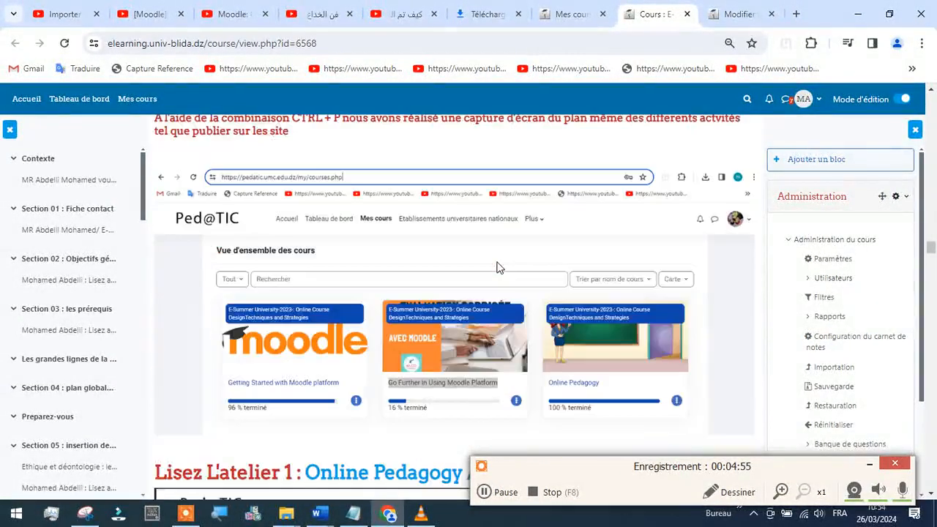
{"action": "scroll", "coordinate": [498, 267], "scroll_direction": "down", "scroll_amount": 15}
{"action": "scroll", "coordinate": [495, 275], "scroll_direction": "down", "scroll_amount": 15}
{"action": "scroll", "coordinate": [495, 274], "scroll_direction": "down", "scroll_amount": 15}
{"action": "scroll", "coordinate": [494, 274], "scroll_direction": "down", "scroll_amount": 15}
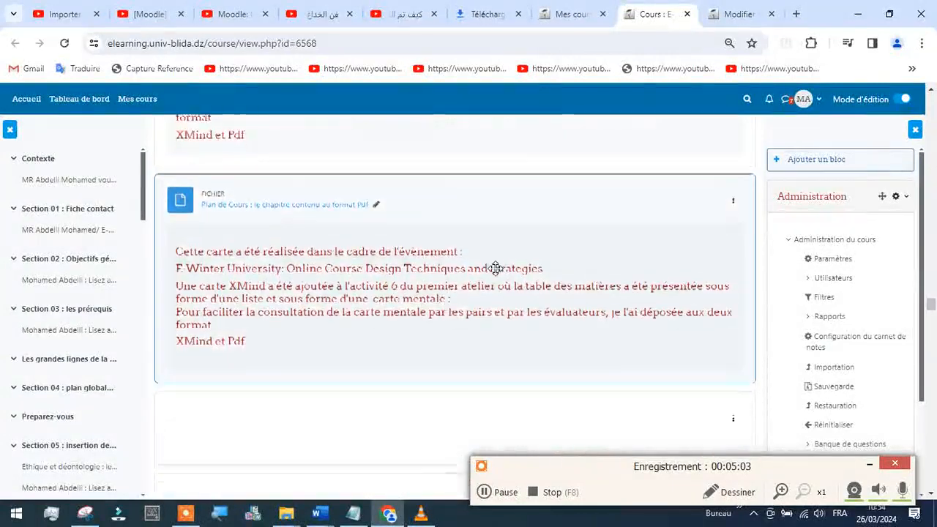
{"action": "scroll", "coordinate": [496, 267], "scroll_direction": "down", "scroll_amount": 10}
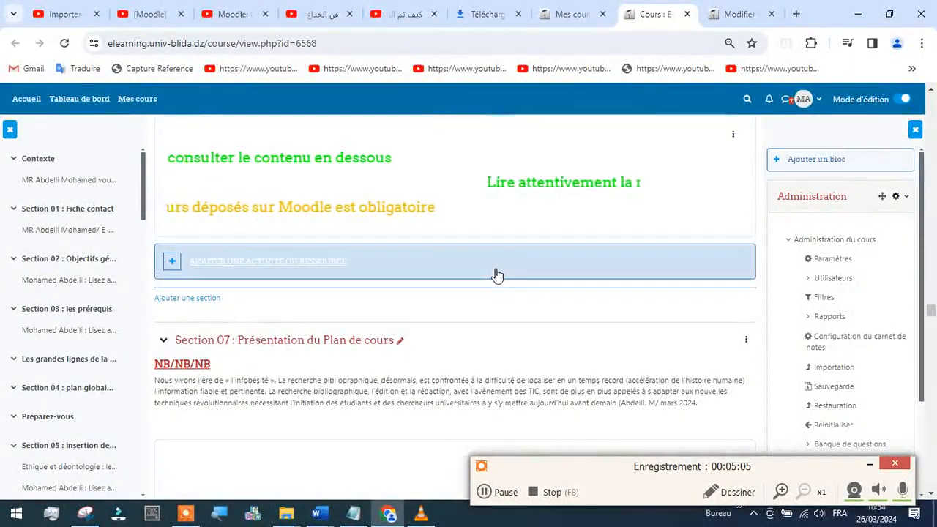
{"action": "scroll", "coordinate": [496, 275], "scroll_direction": "down", "scroll_amount": 4}
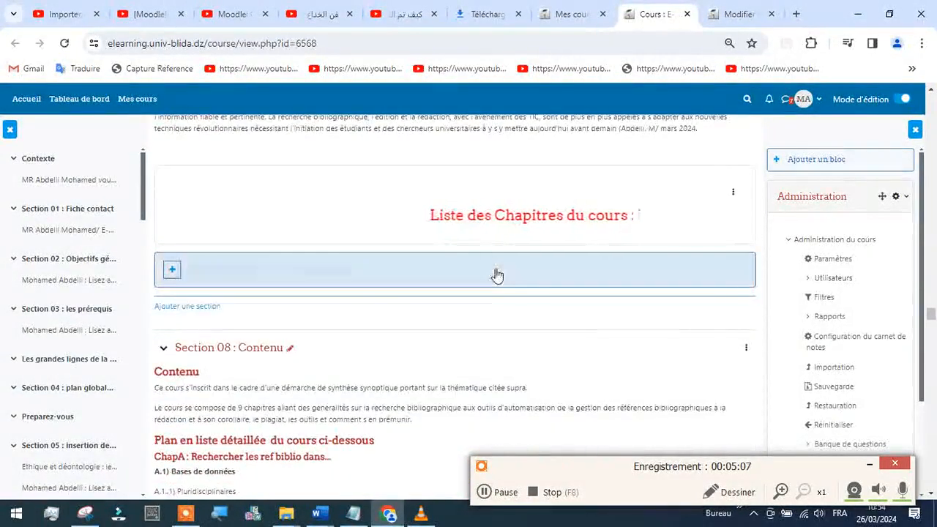
{"action": "scroll", "coordinate": [497, 274], "scroll_direction": "down", "scroll_amount": 5}
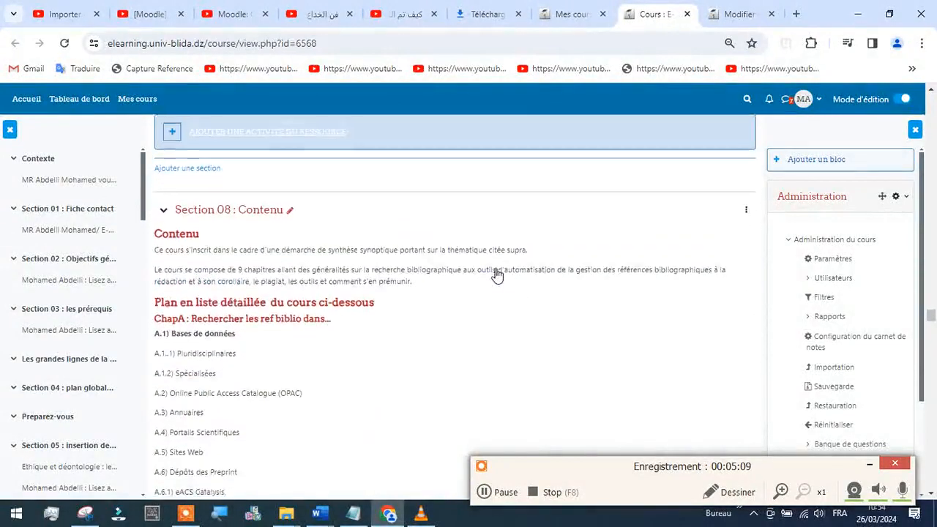
{"action": "scroll", "coordinate": [495, 274], "scroll_direction": "down", "scroll_amount": 3}
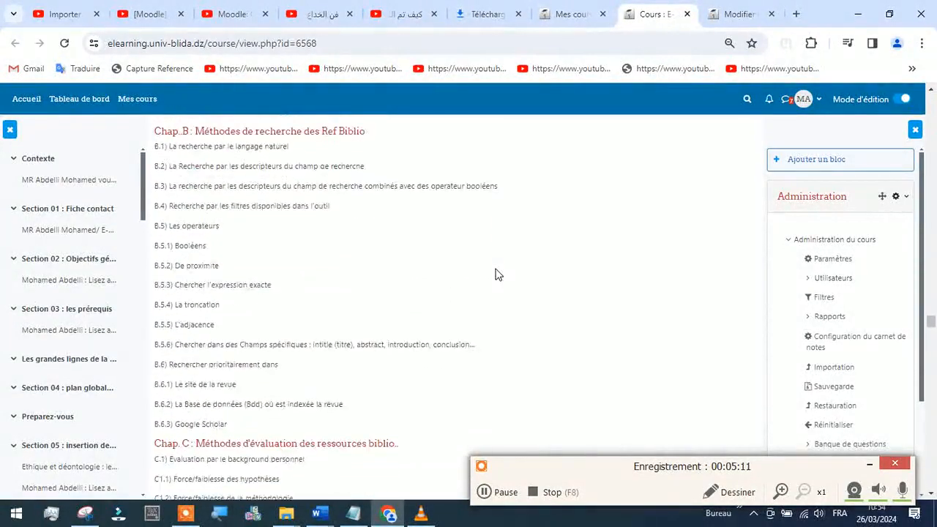
{"action": "scroll", "coordinate": [495, 274], "scroll_direction": "down", "scroll_amount": 7}
{"action": "scroll", "coordinate": [496, 274], "scroll_direction": "down", "scroll_amount": 20}
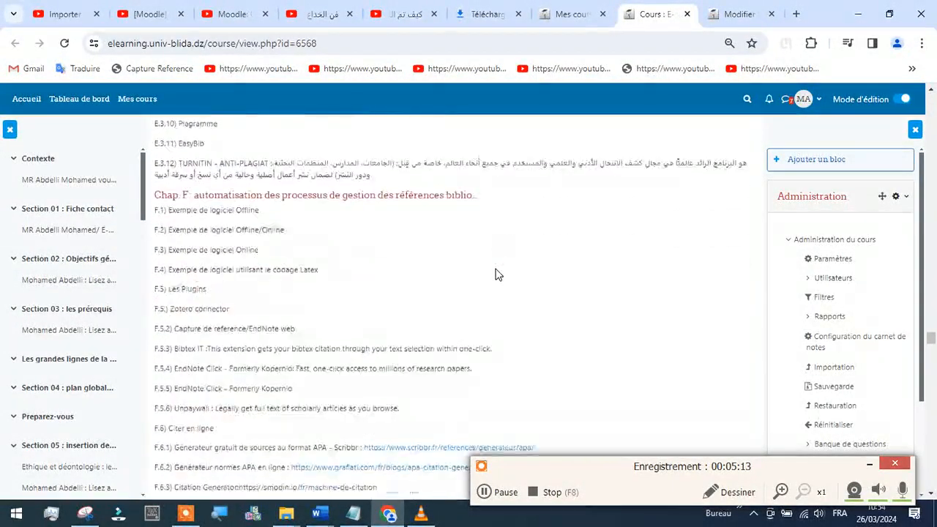
{"action": "scroll", "coordinate": [496, 274], "scroll_direction": "down", "scroll_amount": 18}
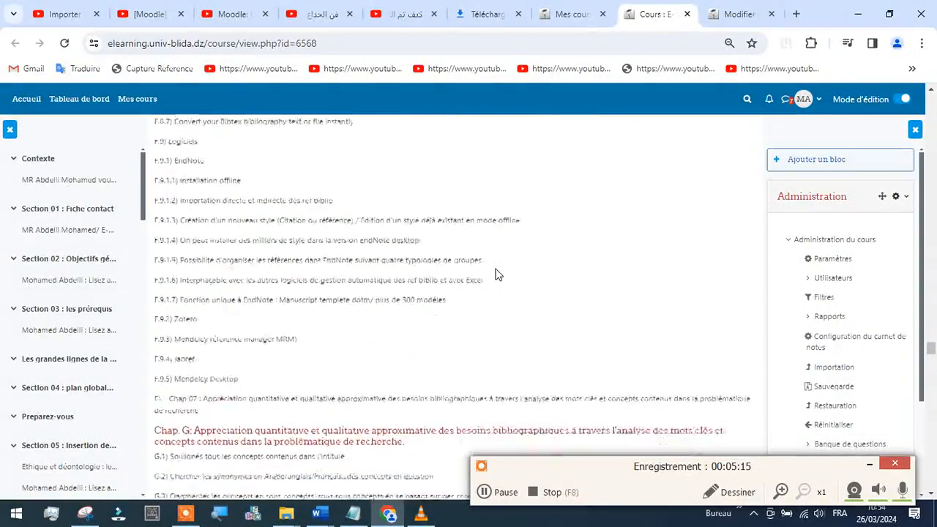
{"action": "scroll", "coordinate": [496, 275], "scroll_direction": "down", "scroll_amount": 15}
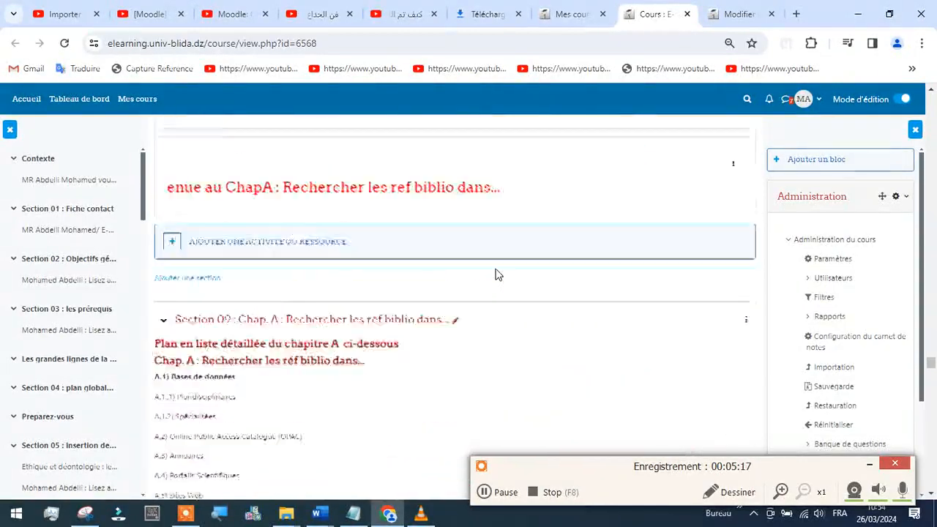
{"action": "scroll", "coordinate": [496, 268], "scroll_direction": "down", "scroll_amount": 15}
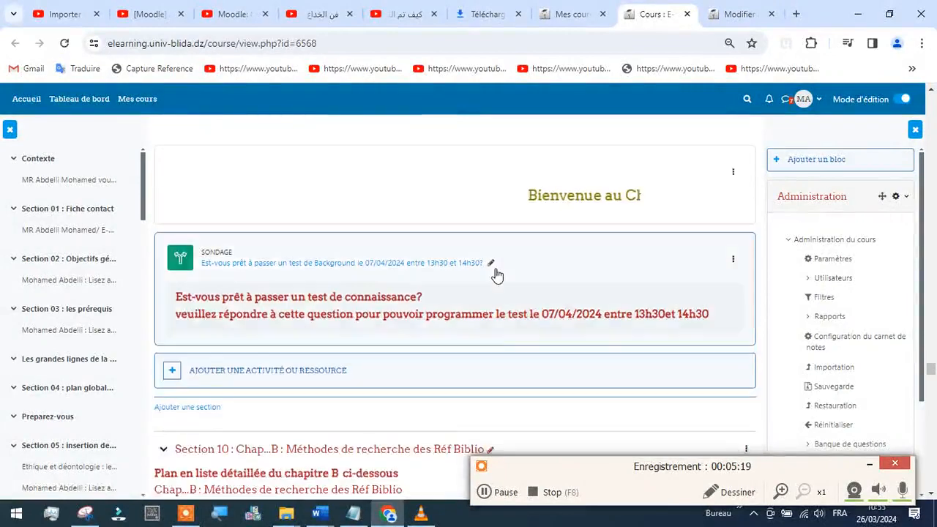
{"action": "scroll", "coordinate": [495, 274], "scroll_direction": "down", "scroll_amount": 15}
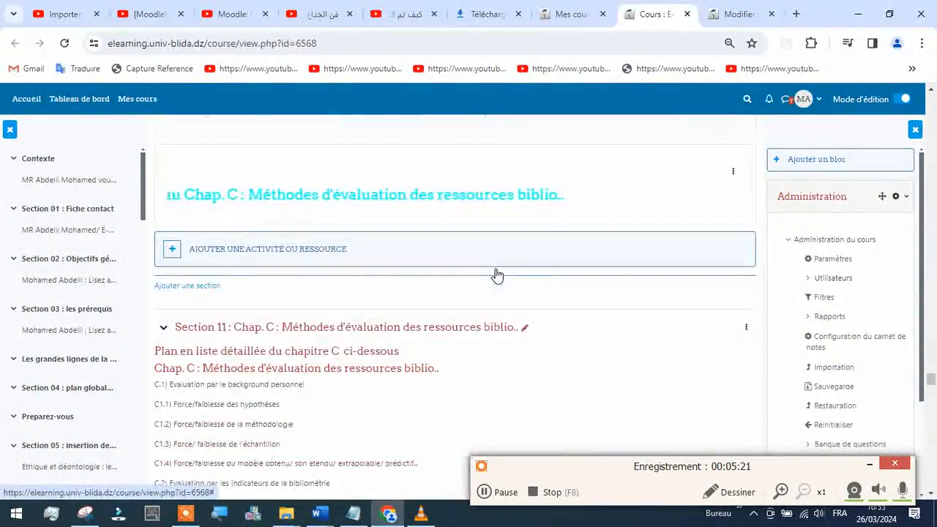
{"action": "scroll", "coordinate": [495, 274], "scroll_direction": "down", "scroll_amount": 2}
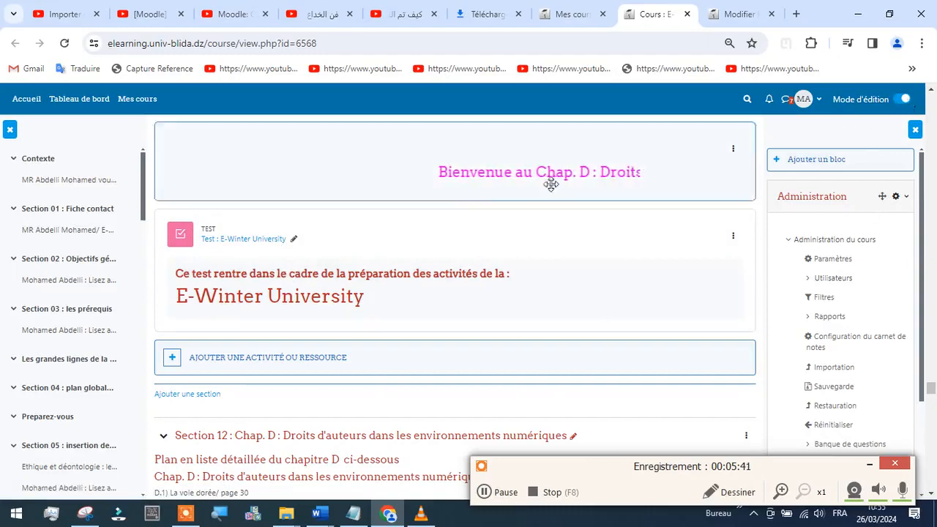
Open the Test : E-Winter University quiz in a new browser tab and view its overview page.
{"action": "right_click", "coordinate": [256, 243]}
{"action": "left_click", "coordinate": [324, 243]}
{"action": "left_click", "coordinate": [656, 20]}
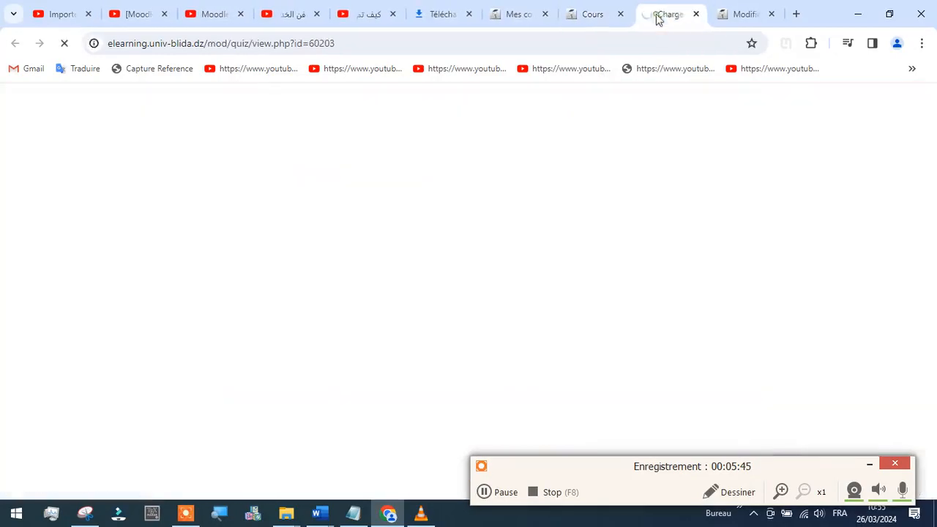
{"action": "scroll", "coordinate": [413, 249], "scroll_direction": "down", "scroll_amount": 2}
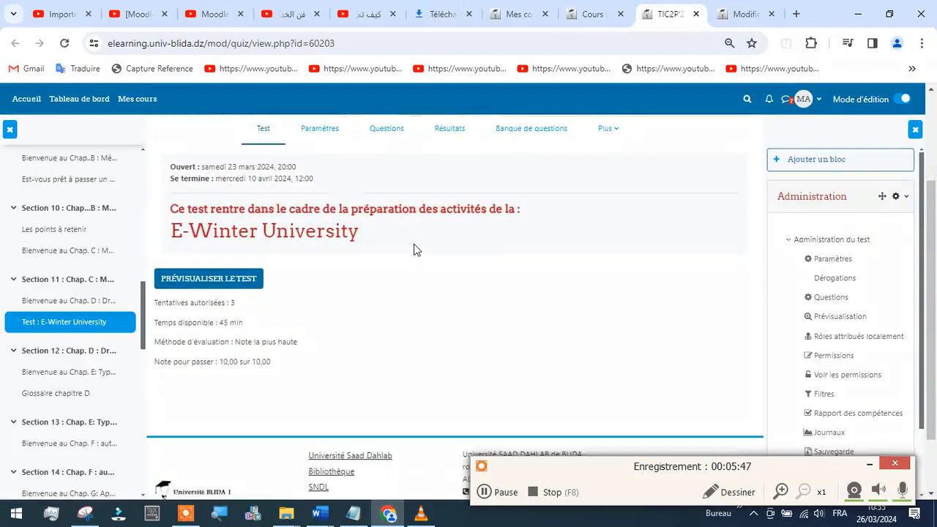
{"action": "scroll", "coordinate": [449, 266], "scroll_direction": "down", "scroll_amount": 1}
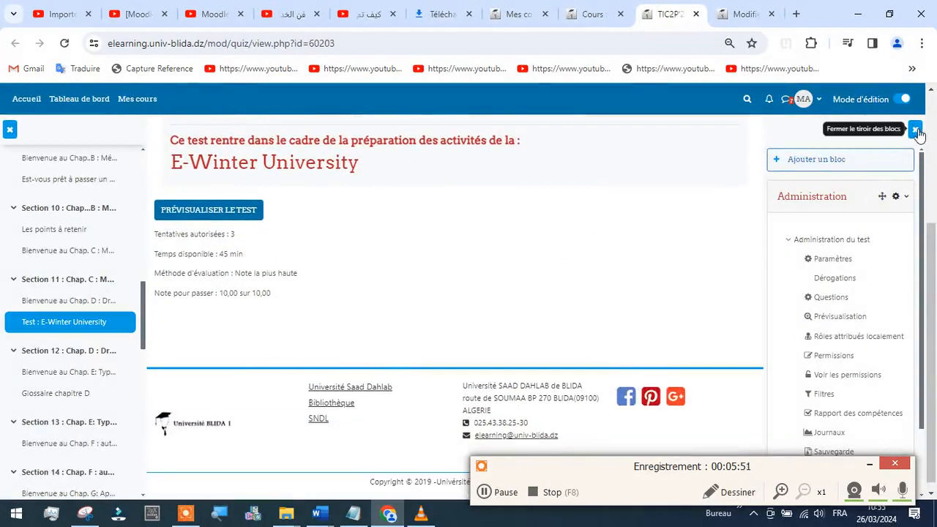
Close the block drawer on the quiz page and review the quiz's attempt, time and grading details.
{"action": "scroll", "coordinate": [901, 144], "scroll_direction": "down", "scroll_amount": 3}
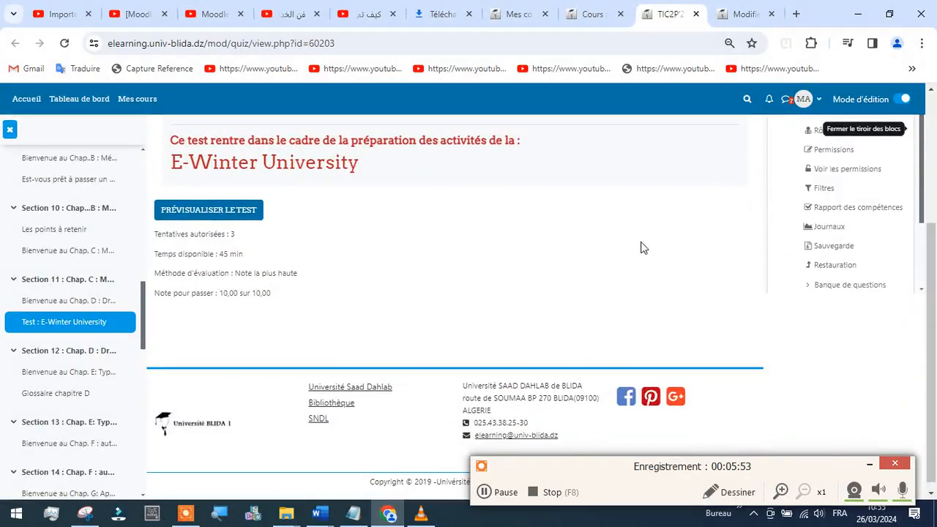
{"action": "scroll", "coordinate": [651, 260], "scroll_direction": "up", "scroll_amount": 2}
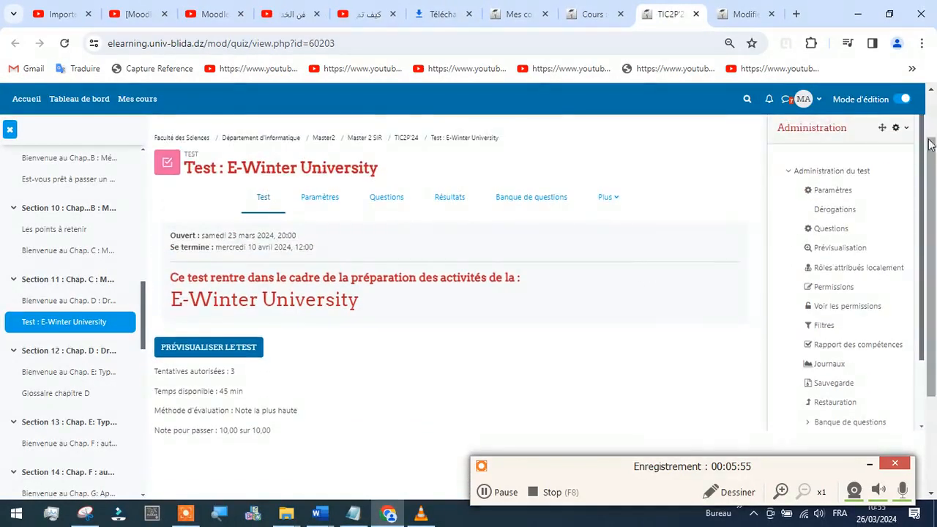
{"action": "scroll", "coordinate": [878, 174], "scroll_direction": "up", "scroll_amount": 1}
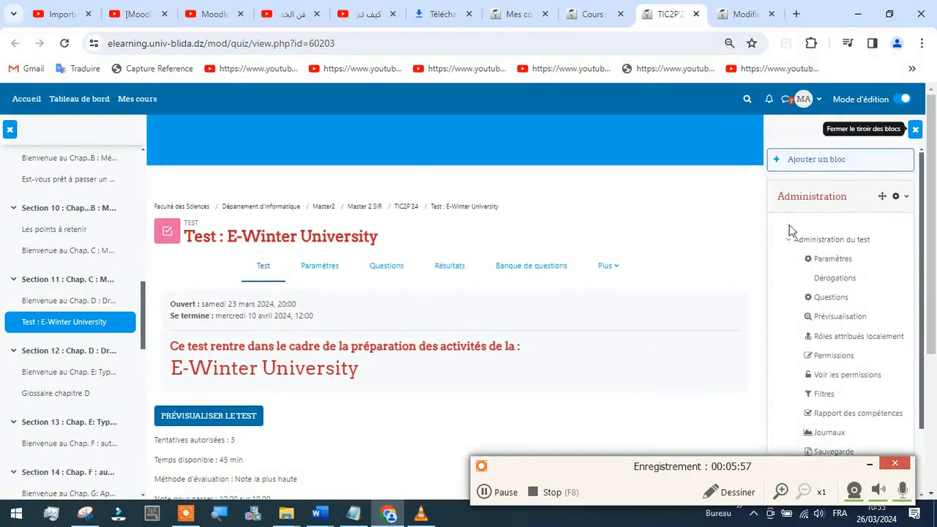
{"action": "left_click", "coordinate": [915, 129]}
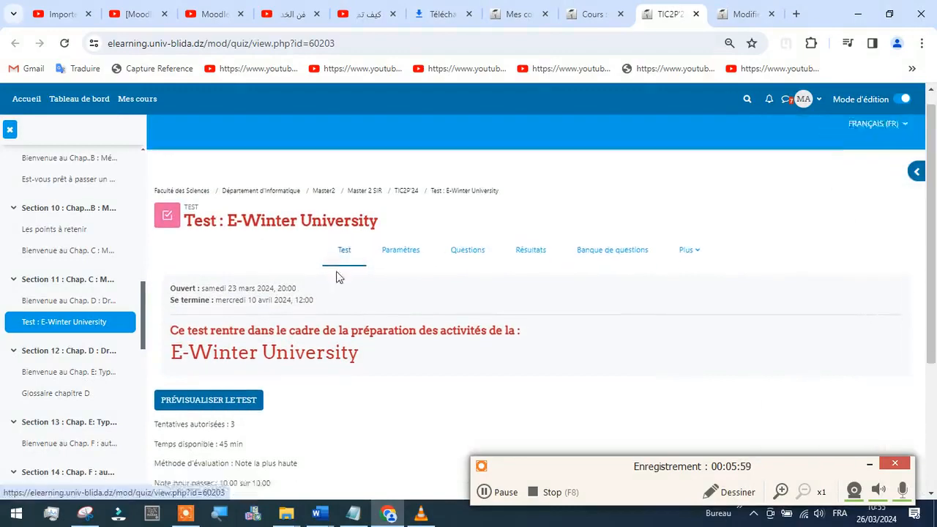
{"action": "scroll", "coordinate": [339, 277], "scroll_direction": "down", "scroll_amount": 3}
{"action": "scroll", "coordinate": [336, 274], "scroll_direction": "up", "scroll_amount": 1}
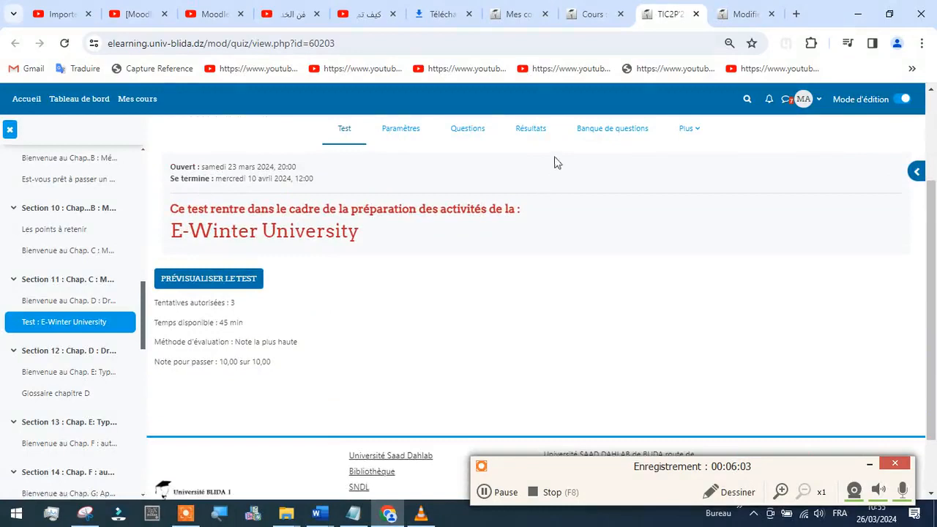
View the ways to add a question on the quiz's Questions page and close the quiz tab.
{"action": "left_click", "coordinate": [464, 142]}
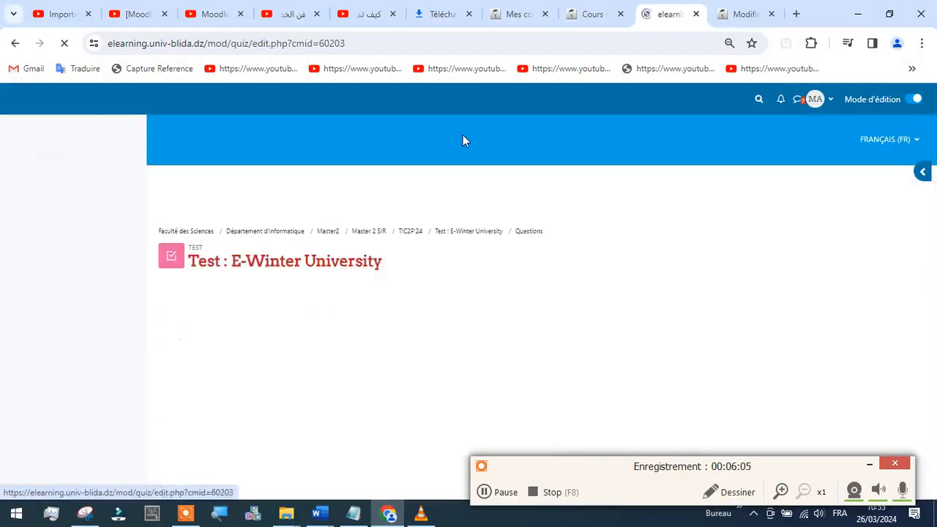
{"action": "scroll", "coordinate": [598, 210], "scroll_direction": "down", "scroll_amount": 2}
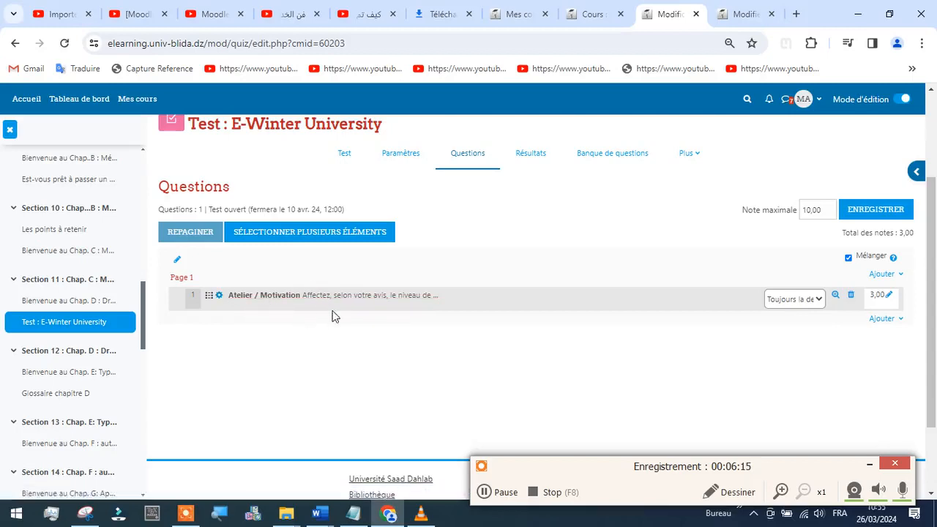
{"action": "left_click", "coordinate": [895, 319]}
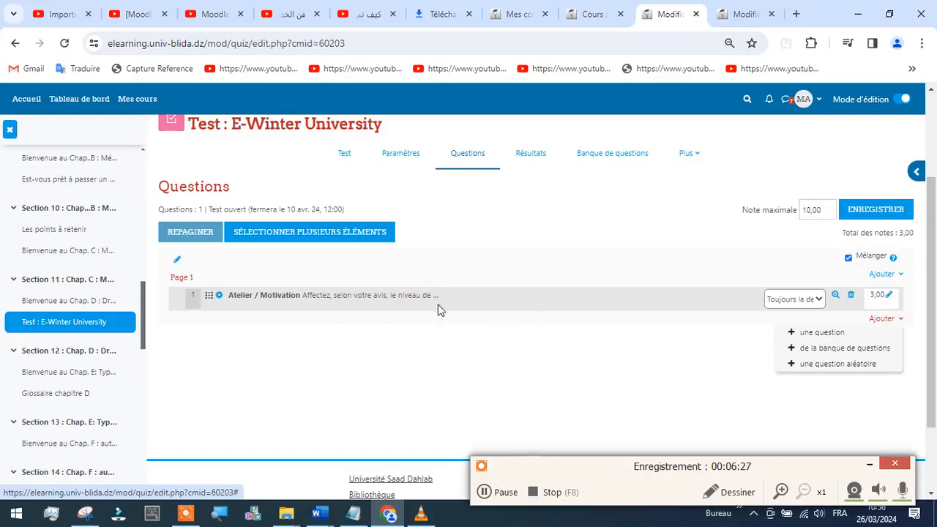
{"action": "left_click", "coordinate": [696, 14]}
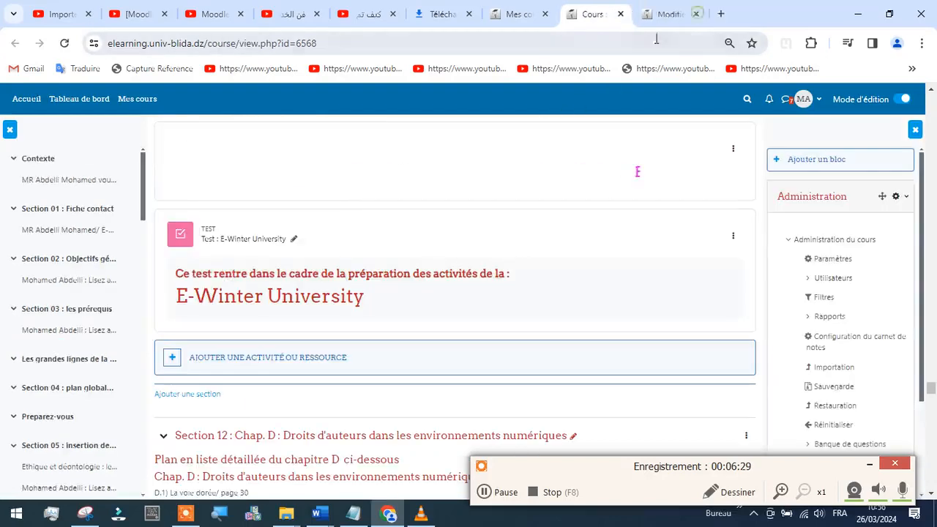
Look through the course sections below Section 12 to find the Testez vos acquis quiz in the evaluation section.
{"action": "scroll", "coordinate": [373, 213], "scroll_direction": "down", "scroll_amount": 2}
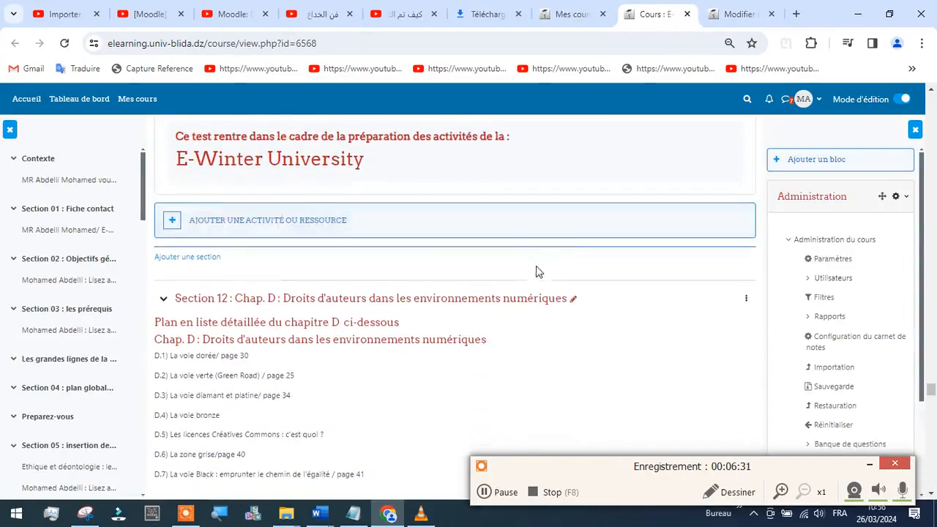
{"action": "scroll", "coordinate": [261, 243], "scroll_direction": "down", "scroll_amount": 2}
{"action": "scroll", "coordinate": [264, 231], "scroll_direction": "down", "scroll_amount": 10}
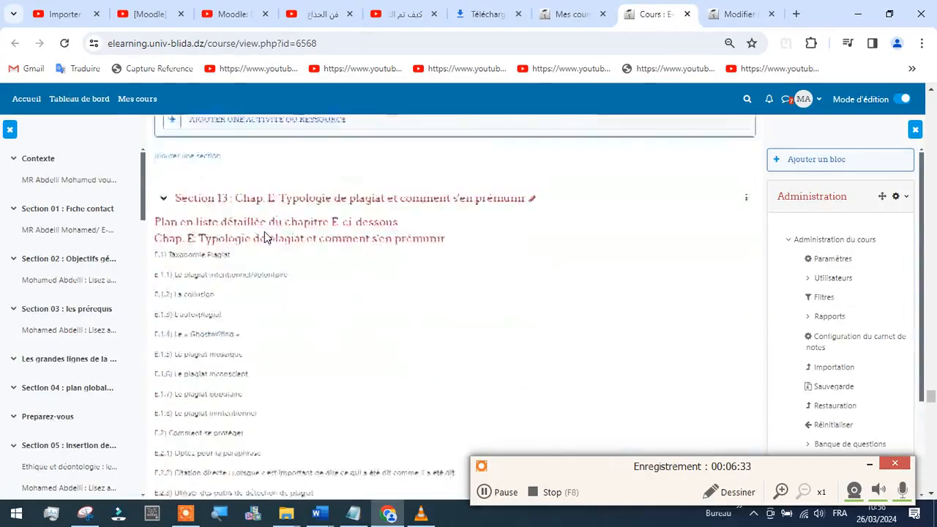
{"action": "scroll", "coordinate": [265, 235], "scroll_direction": "down", "scroll_amount": 10}
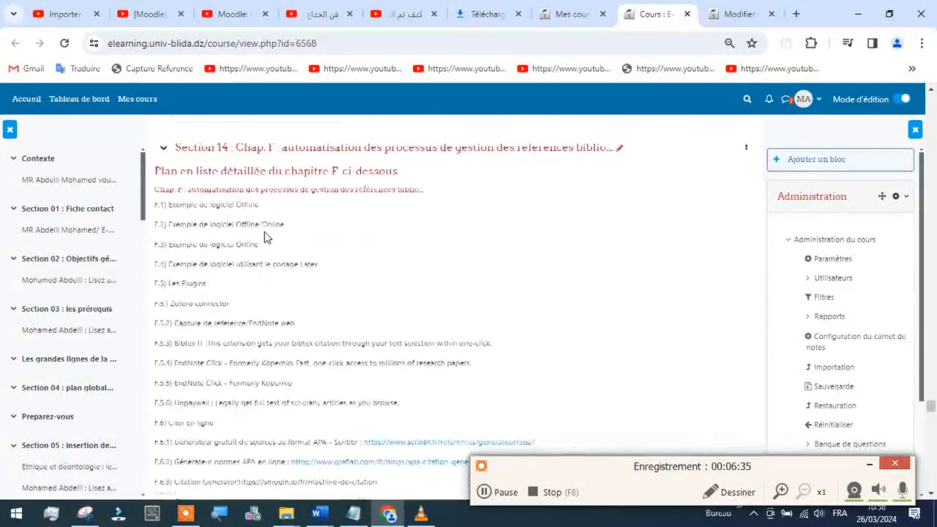
{"action": "scroll", "coordinate": [264, 232], "scroll_direction": "down", "scroll_amount": 8}
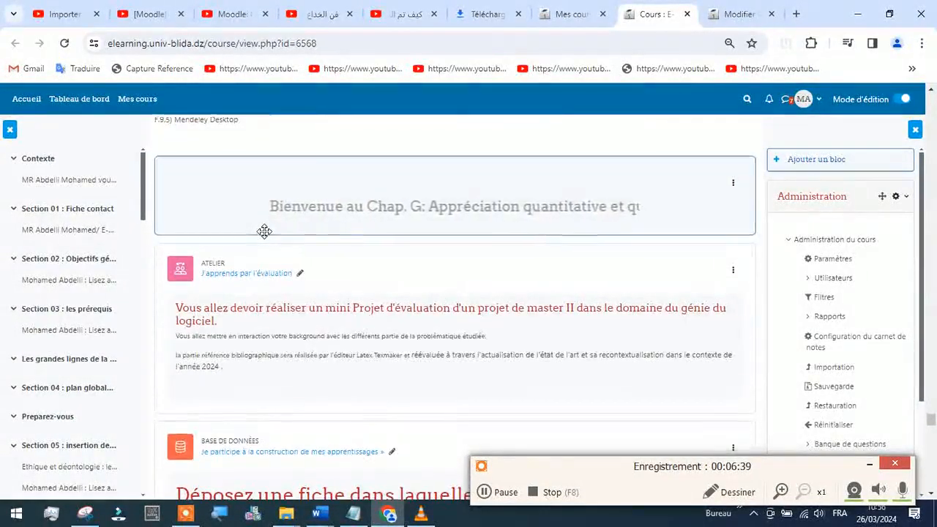
{"action": "scroll", "coordinate": [264, 231], "scroll_direction": "down", "scroll_amount": 2}
{"action": "scroll", "coordinate": [248, 265], "scroll_direction": "down", "scroll_amount": 3}
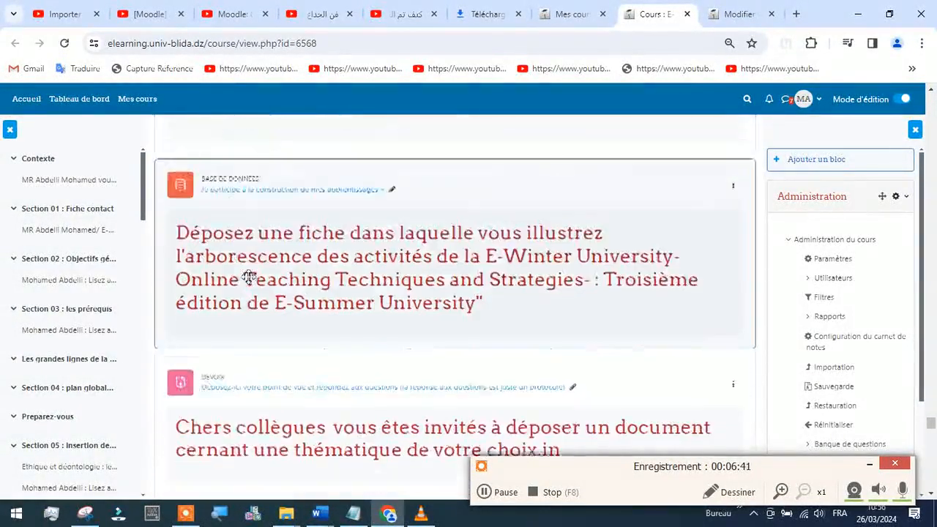
{"action": "scroll", "coordinate": [252, 277], "scroll_direction": "down", "scroll_amount": 12}
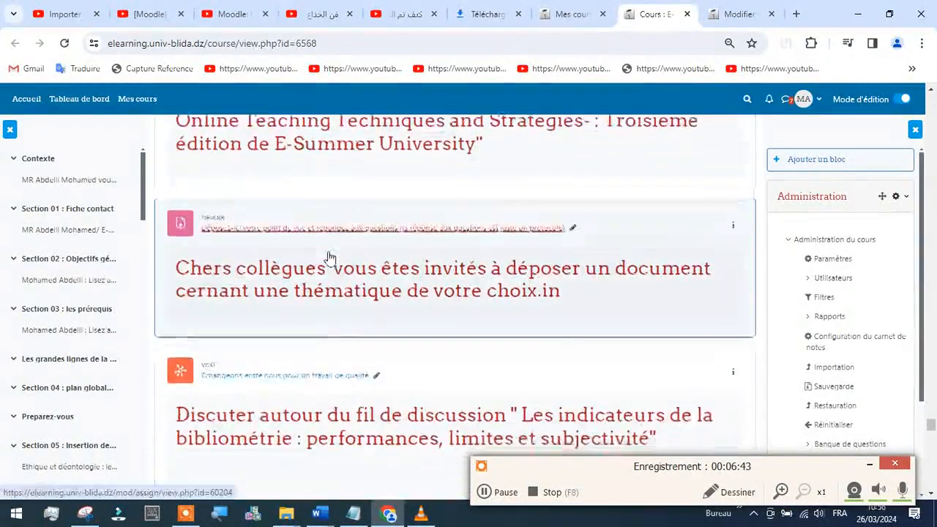
{"action": "scroll", "coordinate": [328, 256], "scroll_direction": "down", "scroll_amount": 4}
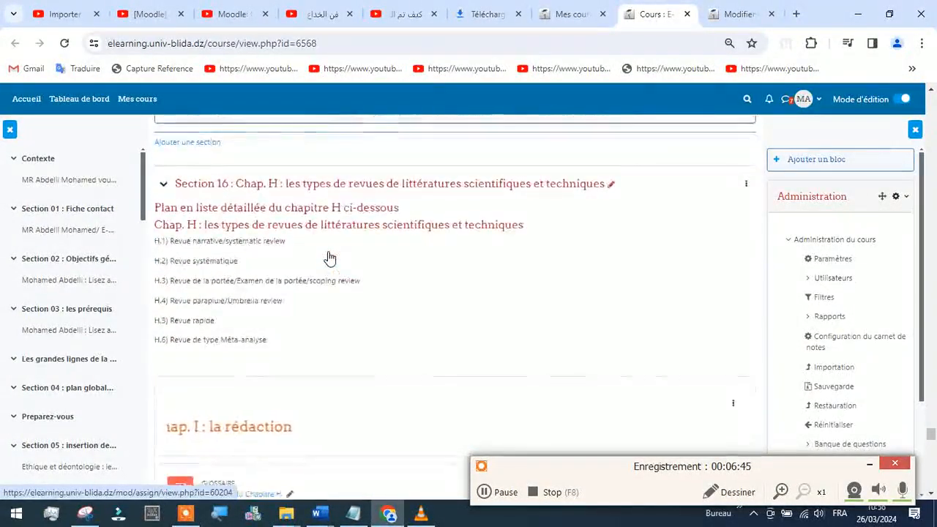
{"action": "scroll", "coordinate": [385, 227], "scroll_direction": "down", "scroll_amount": 11}
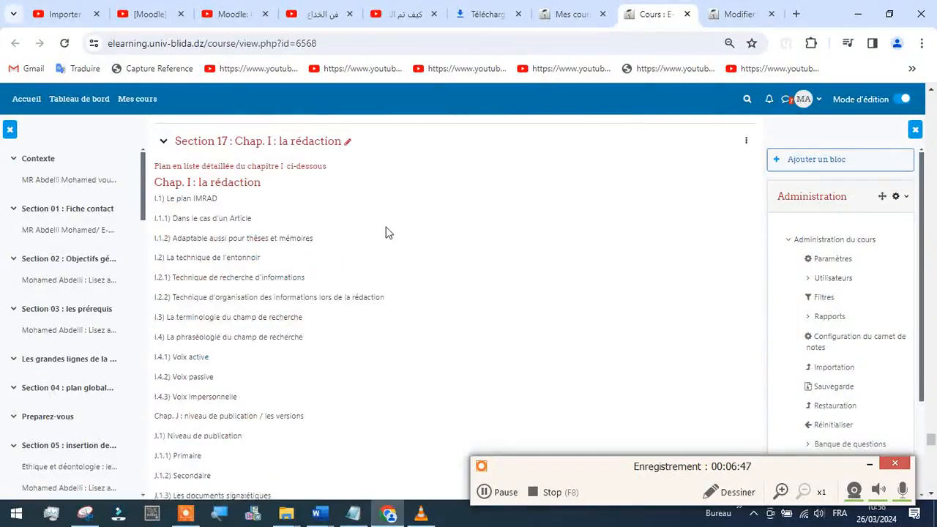
{"action": "scroll", "coordinate": [385, 227], "scroll_direction": "down", "scroll_amount": 9}
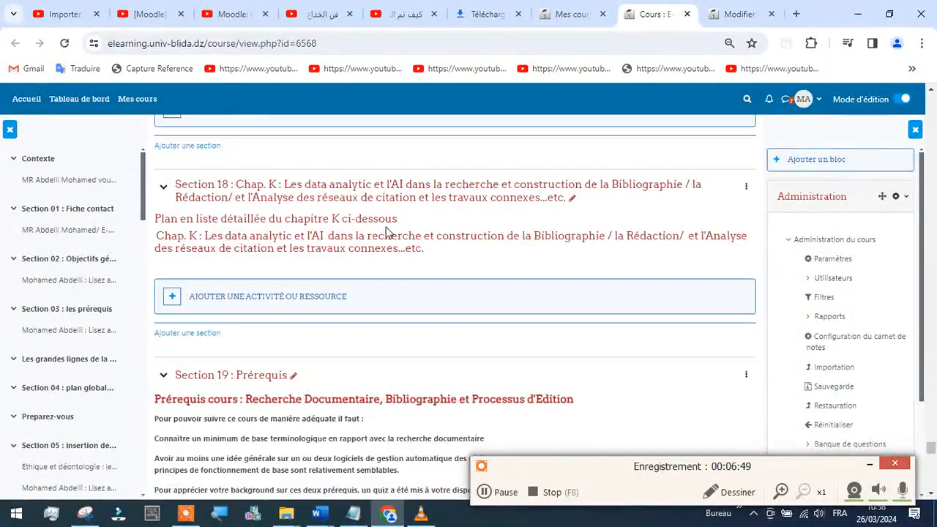
{"action": "scroll", "coordinate": [419, 229], "scroll_direction": "down", "scroll_amount": 15}
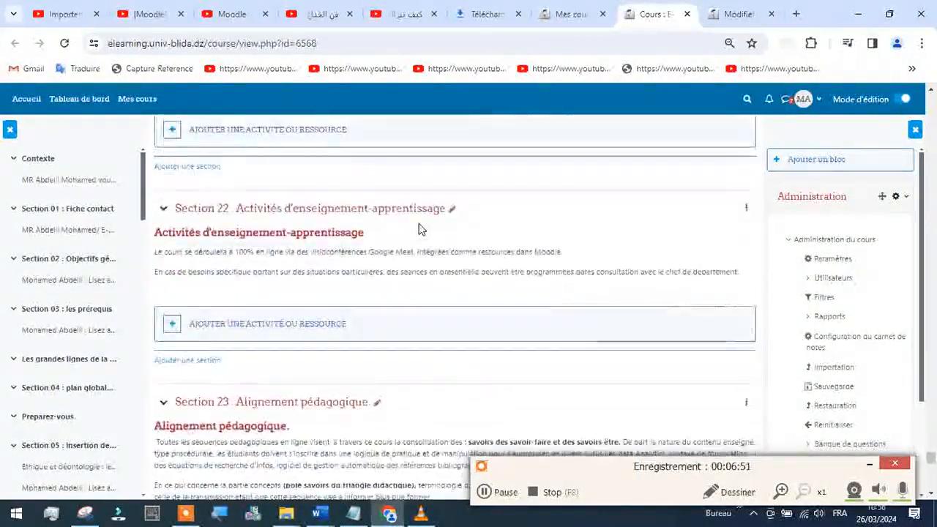
{"action": "scroll", "coordinate": [419, 223], "scroll_direction": "down", "scroll_amount": 5}
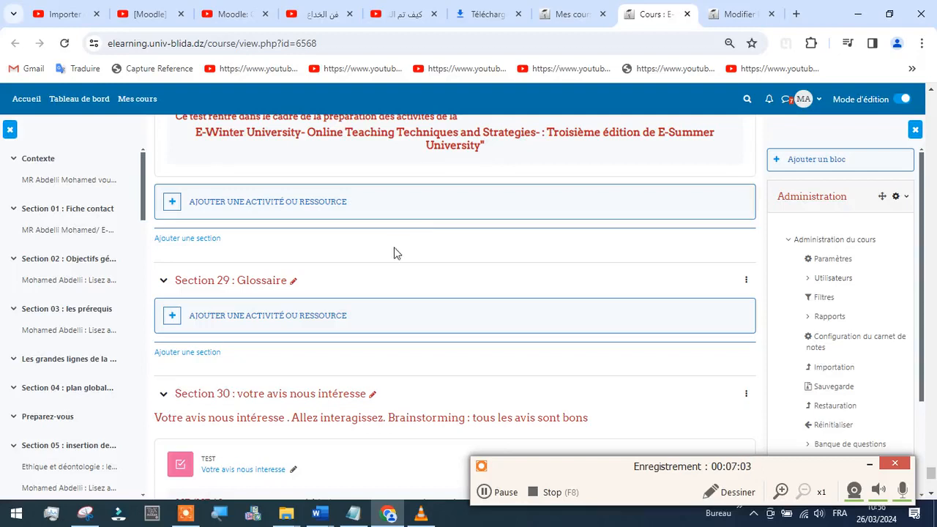
{"action": "scroll", "coordinate": [393, 253], "scroll_direction": "up", "scroll_amount": 2}
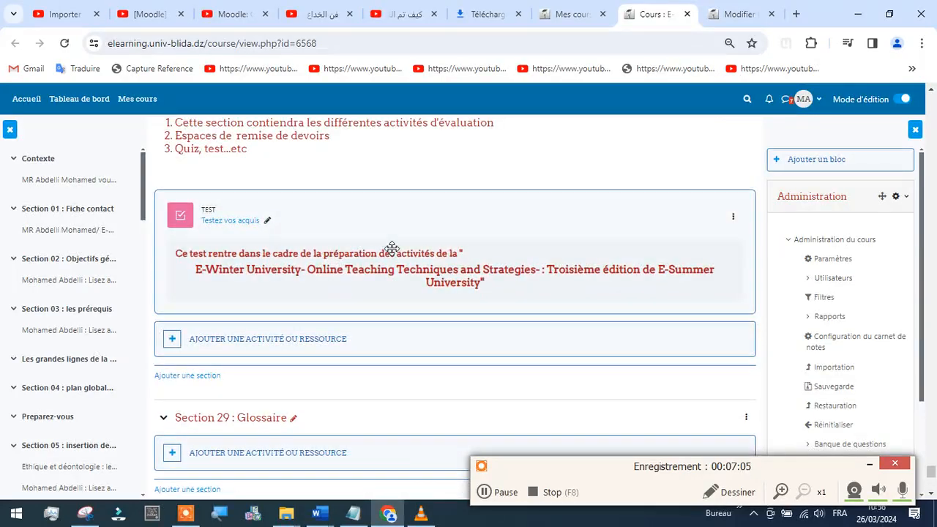
Open the Testez vos acquis quiz and go to its list of questions.
{"action": "left_click", "coordinate": [232, 221]}
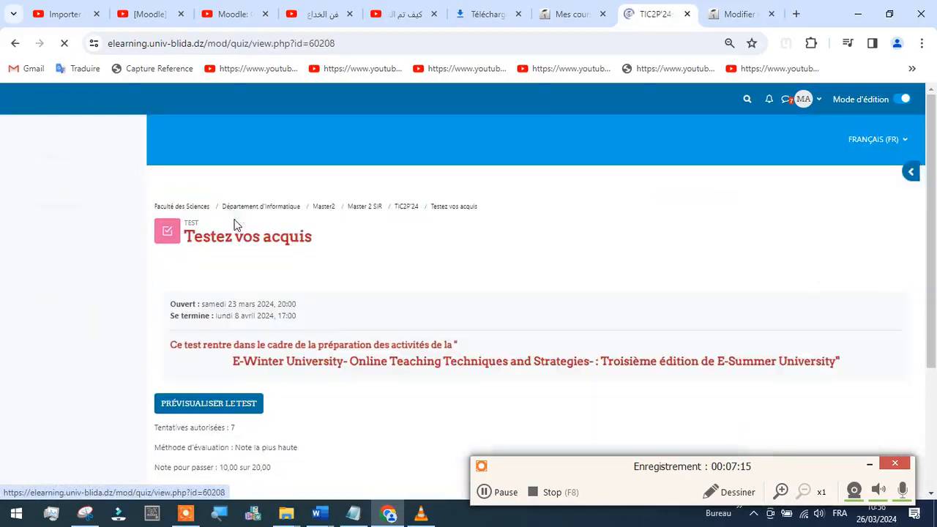
{"action": "scroll", "coordinate": [469, 311], "scroll_direction": "down", "scroll_amount": 2}
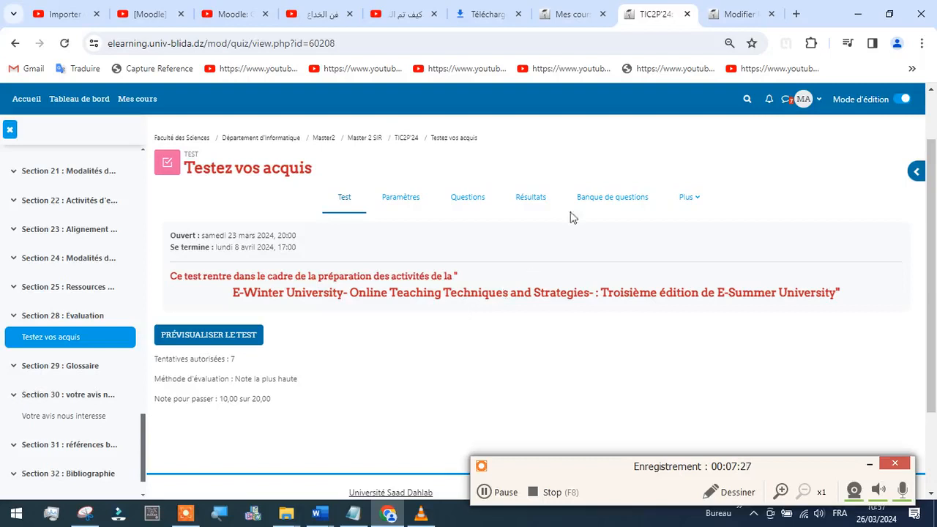
{"action": "left_click", "coordinate": [468, 198]}
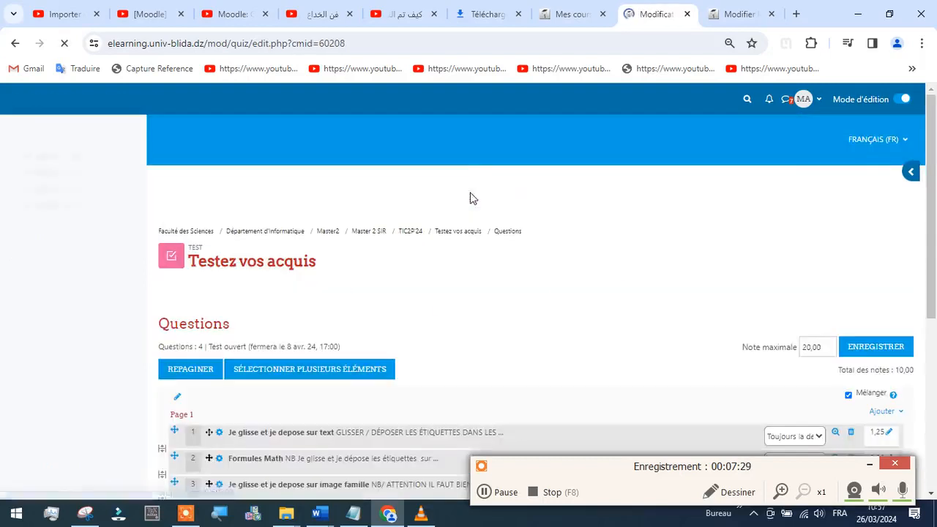
{"action": "scroll", "coordinate": [512, 254], "scroll_direction": "down", "scroll_amount": 3}
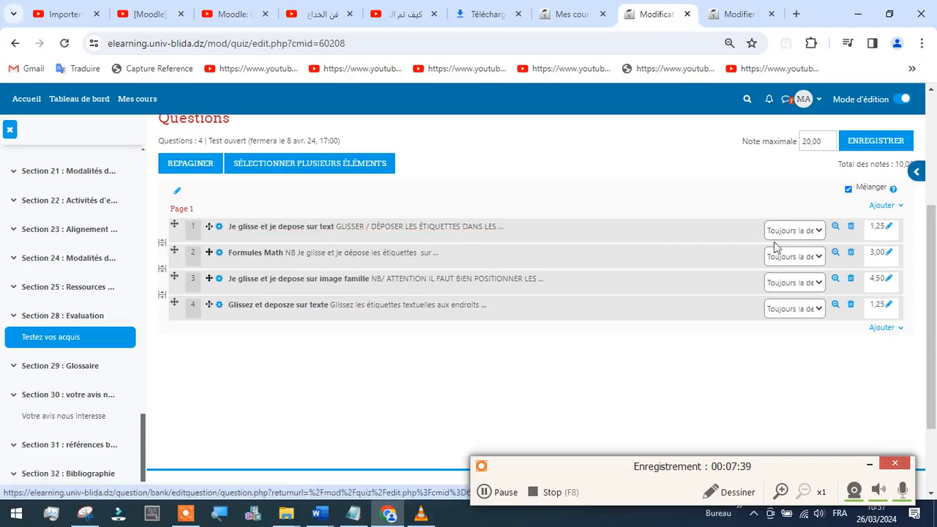
Preview the Je glisse et je depose sur text question, examine its answer labels, and close the preview.
{"action": "left_click", "coordinate": [835, 227]}
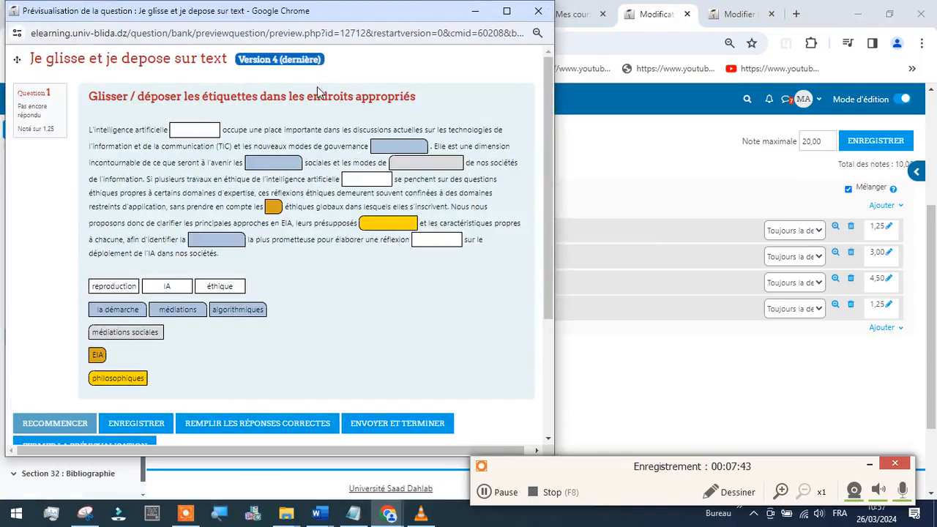
{"action": "mouse_move", "coordinate": [110, 286]}
{"action": "left_mouse_down"}
{"action": "mouse_move", "coordinate": [114, 181]}
{"action": "mouse_move", "coordinate": [115, 270]}
{"action": "mouse_move", "coordinate": [101, 283]}
{"action": "mouse_move", "coordinate": [145, 186]}
{"action": "mouse_move", "coordinate": [188, 130]}
{"action": "mouse_move", "coordinate": [127, 249]}
{"action": "mouse_move", "coordinate": [100, 265]}
{"action": "mouse_move", "coordinate": [106, 286]}
{"action": "left_mouse_up"}
{"action": "scroll", "coordinate": [448, 278], "scroll_direction": "down", "scroll_amount": 3}
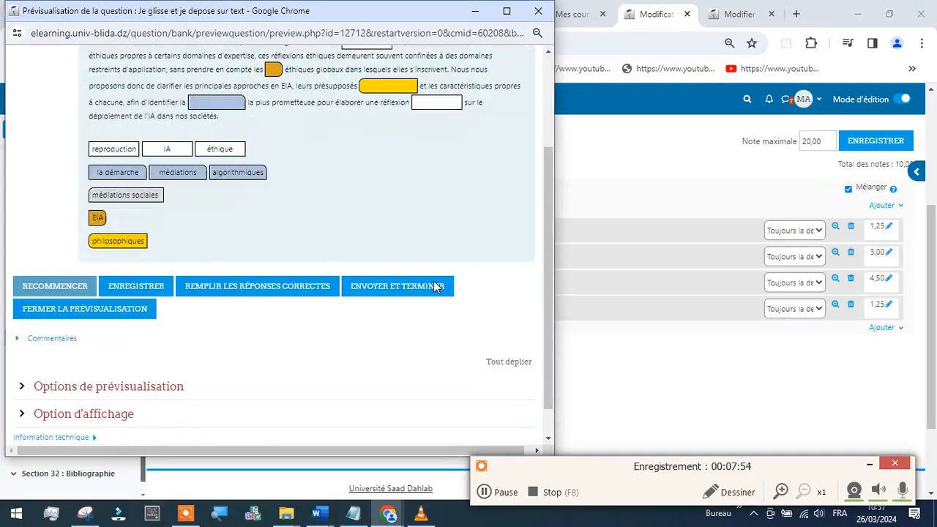
{"action": "left_click", "coordinate": [126, 314]}
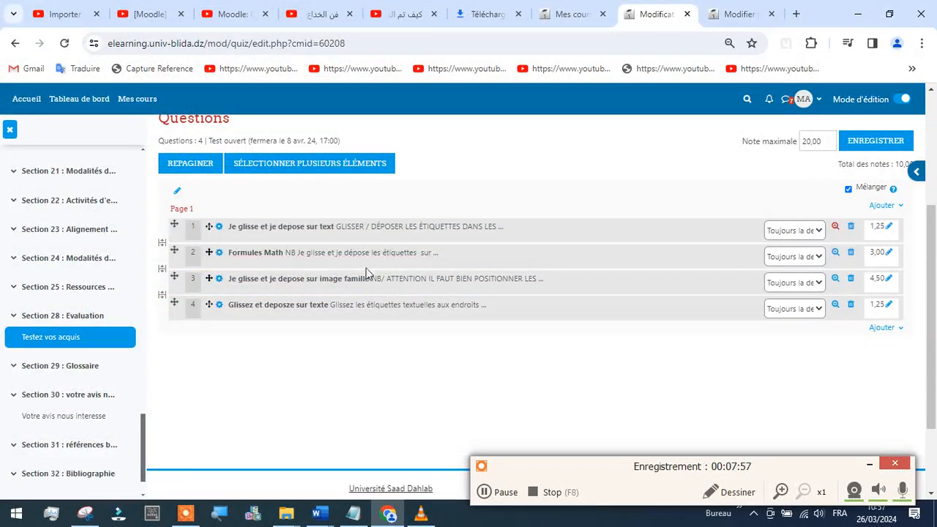
Preview the Formules Math question, examine how its labels go on the image, and close the preview.
{"action": "left_click", "coordinate": [835, 252]}
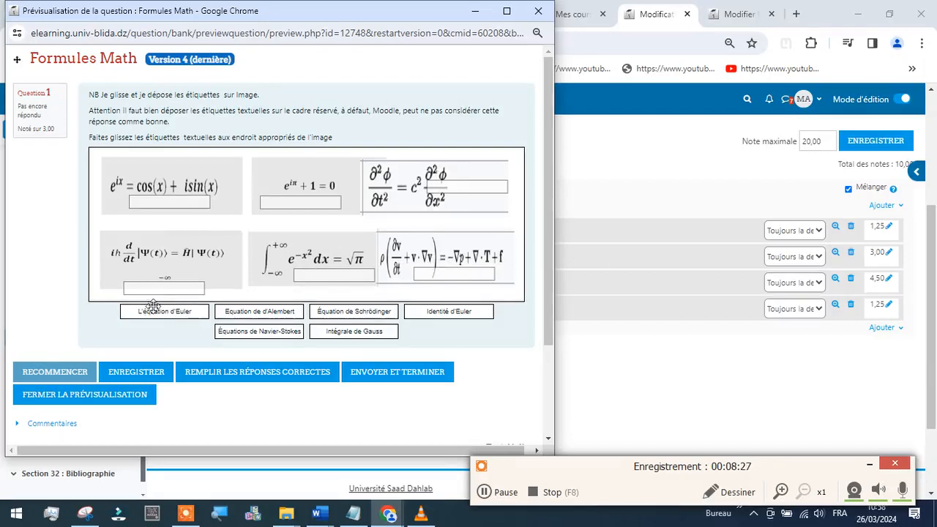
{"action": "mouse_move", "coordinate": [164, 311]}
{"action": "left_mouse_down"}
{"action": "mouse_move", "coordinate": [150, 211]}
{"action": "mouse_move", "coordinate": [152, 330]}
{"action": "mouse_move", "coordinate": [156, 317]}
{"action": "left_mouse_up"}
{"action": "left_click", "coordinate": [110, 395]}
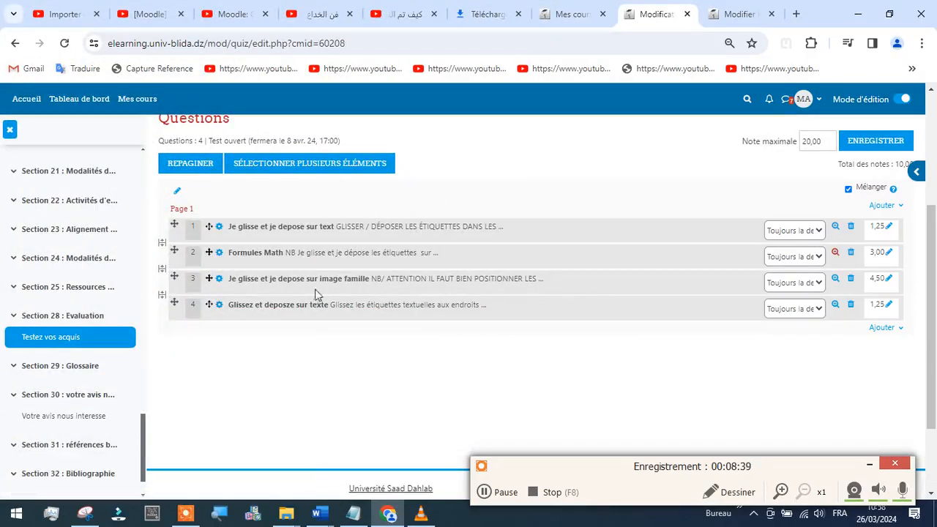
Preview the Je glisse et je depose sur image famille question in a maximized window, then close the preview.
{"action": "left_click", "coordinate": [835, 278]}
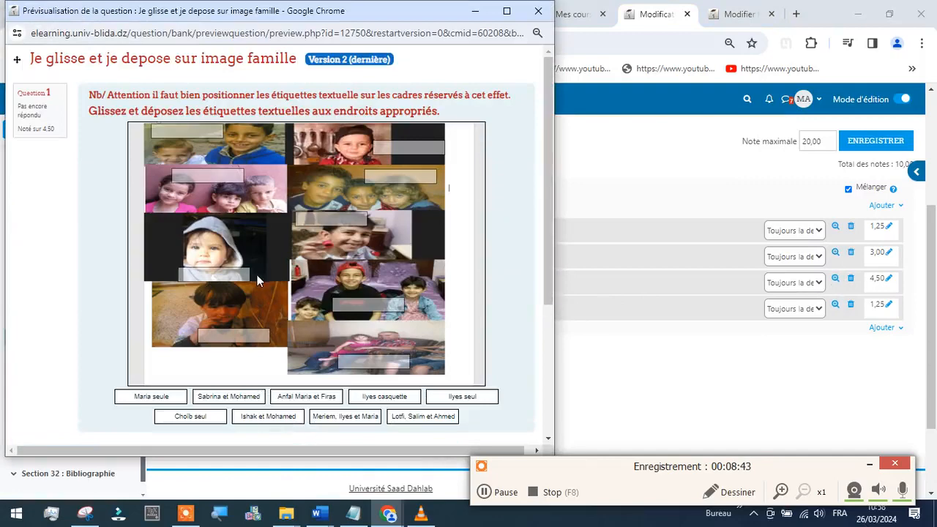
{"action": "left_click", "coordinate": [506, 10]}
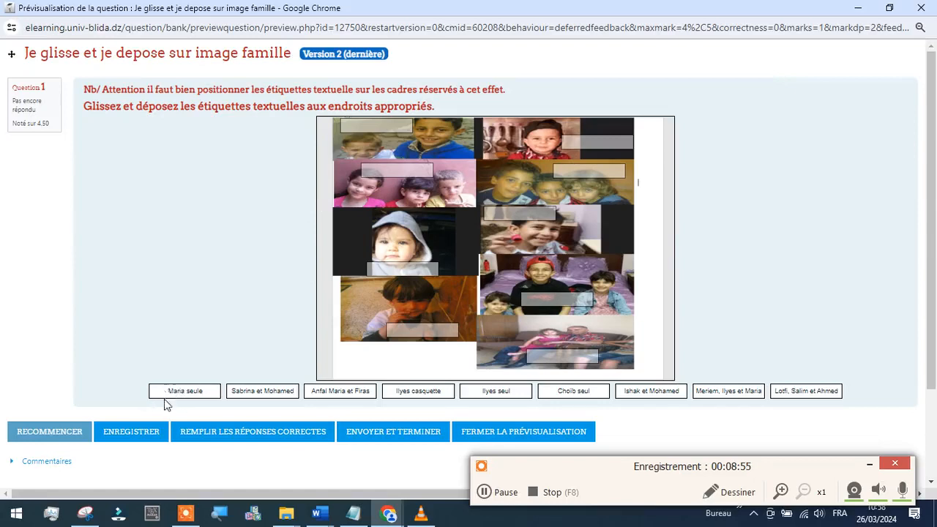
{"action": "mouse_move", "coordinate": [165, 398]}
{"action": "left_mouse_down"}
{"action": "mouse_move", "coordinate": [205, 353]}
{"action": "mouse_move", "coordinate": [377, 249]}
{"action": "mouse_move", "coordinate": [392, 270]}
{"action": "mouse_move", "coordinate": [213, 337]}
{"action": "mouse_move", "coordinate": [156, 389]}
{"action": "mouse_move", "coordinate": [169, 399]}
{"action": "left_mouse_up"}
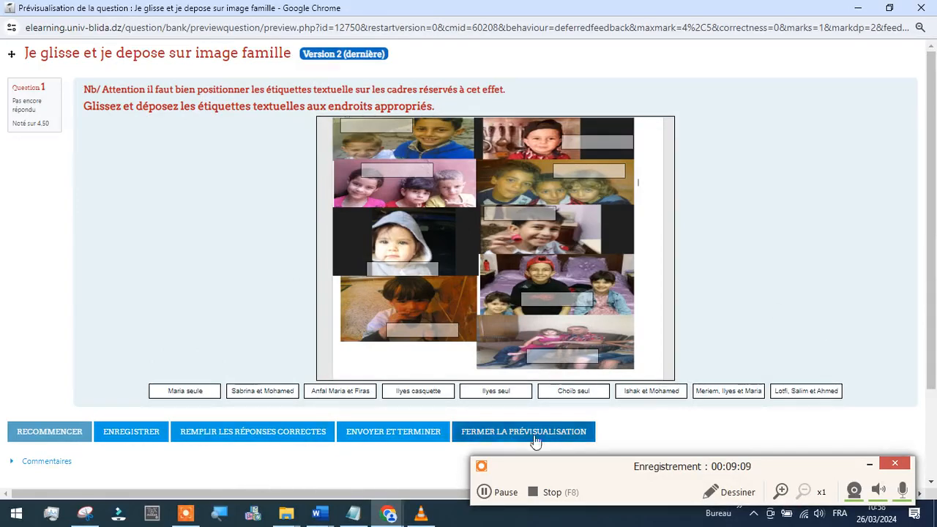
{"action": "left_click", "coordinate": [505, 437]}
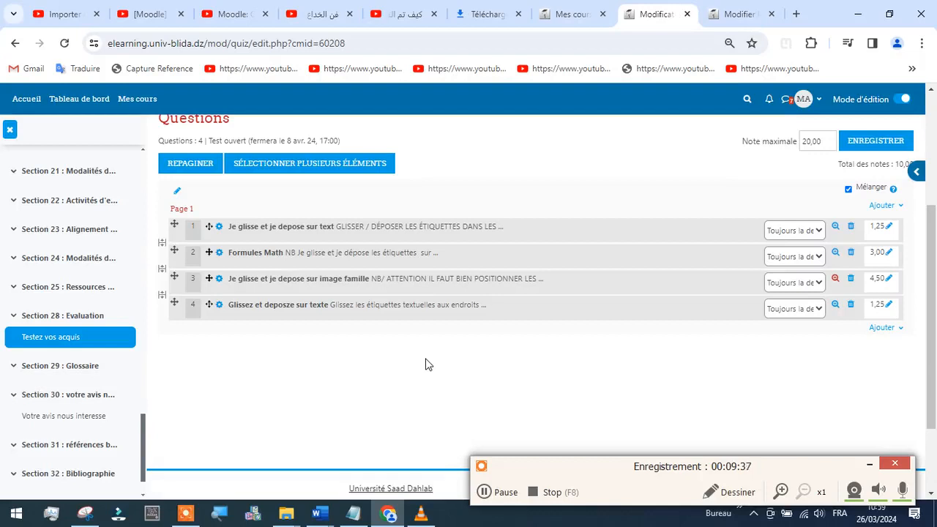
Start adding a question from the question bank at the end of the quiz and review the default category's questions.
{"action": "left_click", "coordinate": [897, 329]}
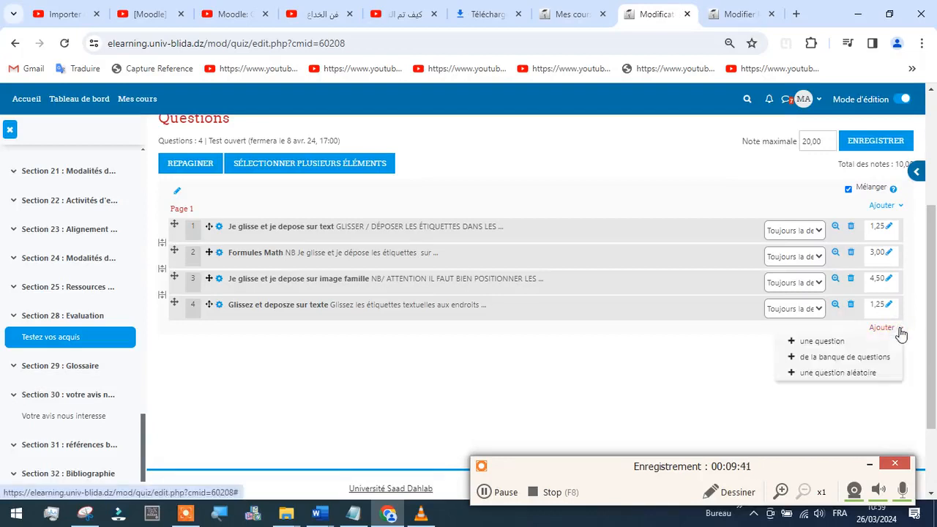
{"action": "left_click", "coordinate": [814, 359]}
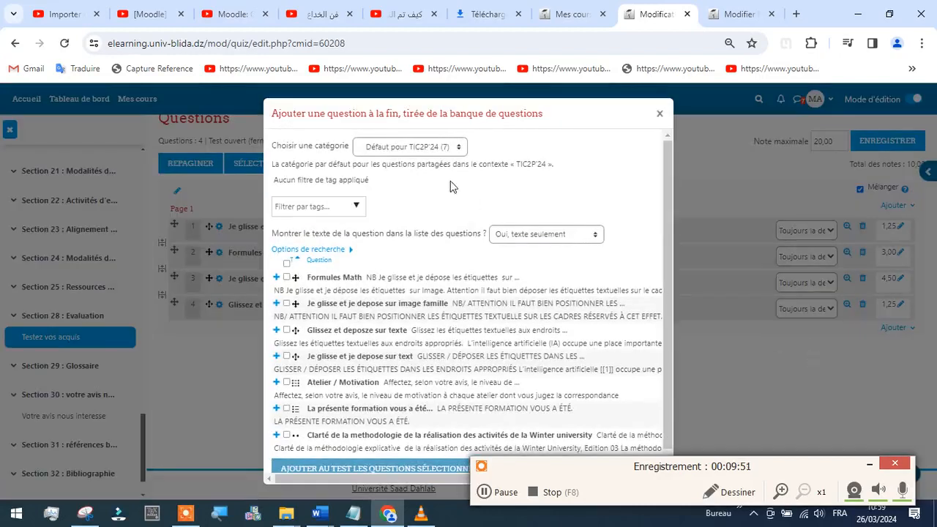
{"action": "scroll", "coordinate": [513, 215], "scroll_direction": "down", "scroll_amount": 1}
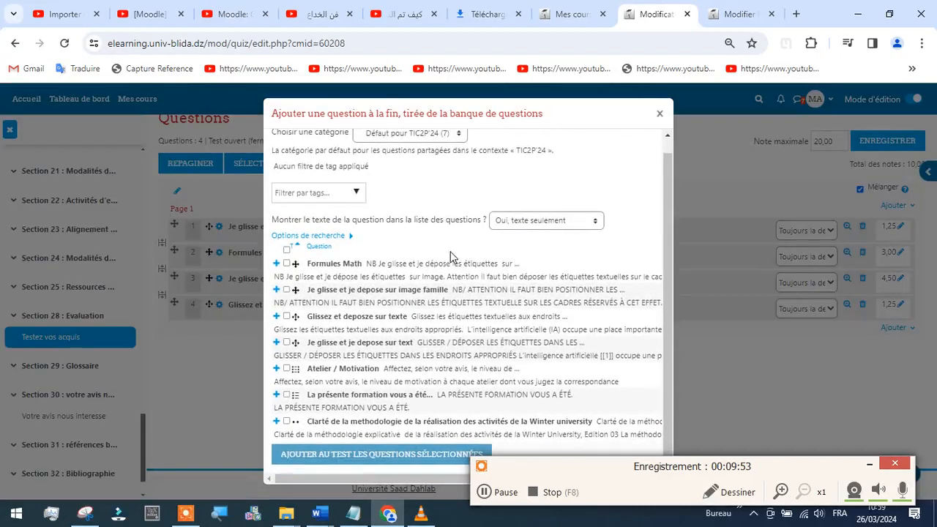
{"action": "scroll", "coordinate": [461, 354], "scroll_direction": "up", "scroll_amount": 1}
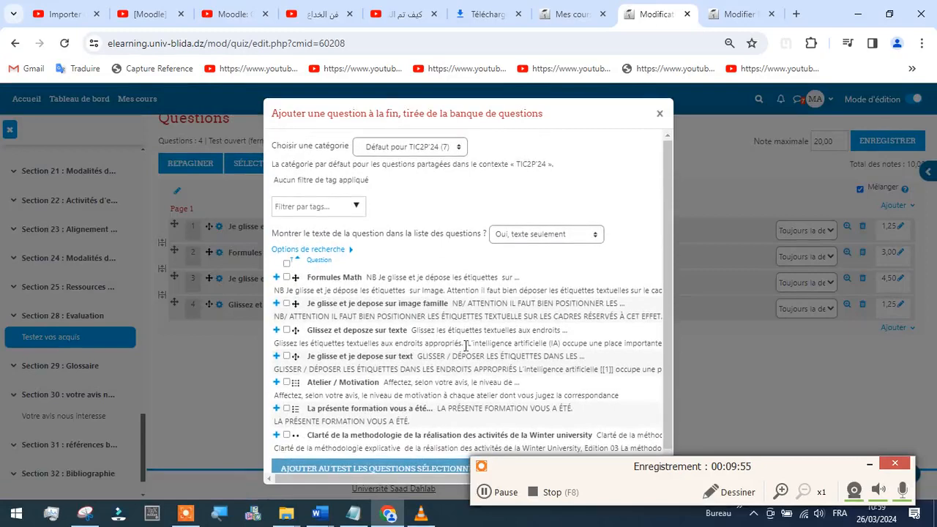
{"action": "scroll", "coordinate": [549, 284], "scroll_direction": "down", "scroll_amount": 1}
{"action": "scroll", "coordinate": [538, 289], "scroll_direction": "up", "scroll_amount": 1}
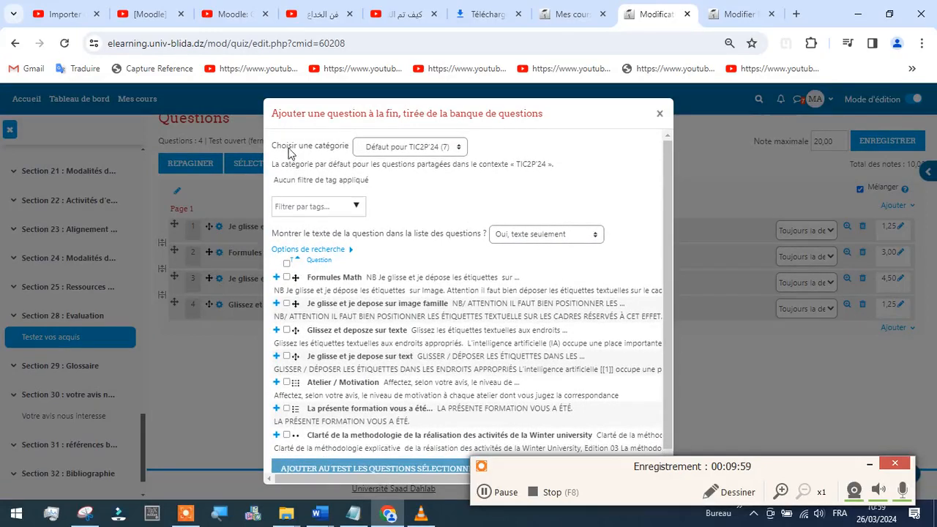
Choose the EDPI_L3_CAN_S6_CP_S6 category in the question bank dialog and expand its search options.
{"action": "left_click", "coordinate": [458, 149]}
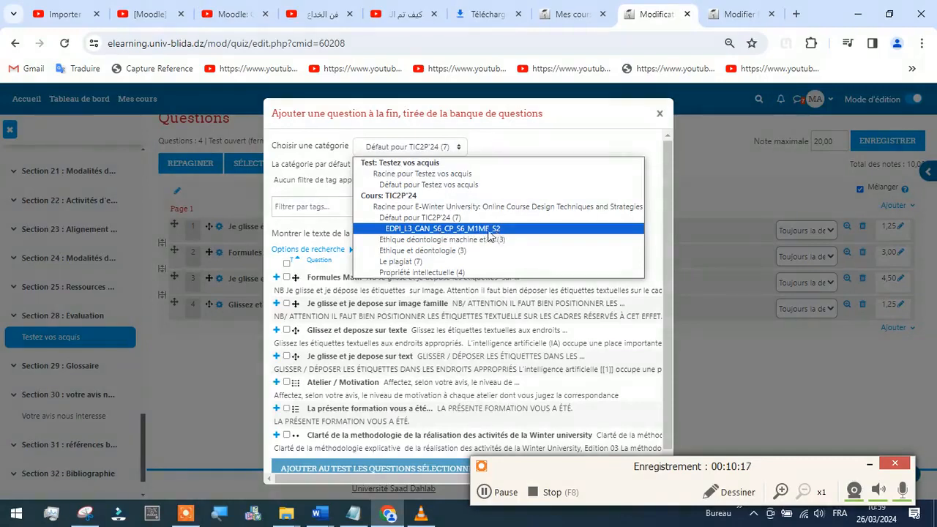
{"action": "left_click", "coordinate": [481, 229]}
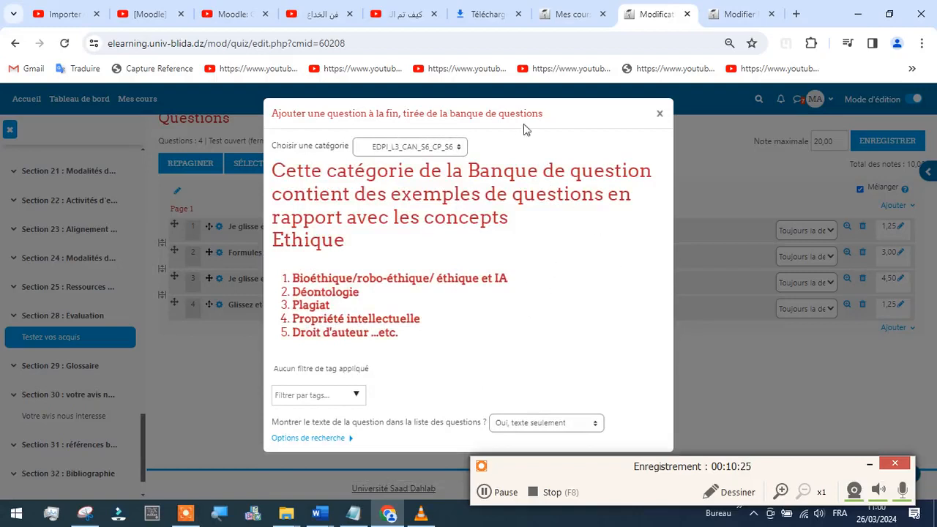
{"action": "triple_click", "coordinate": [544, 115]}
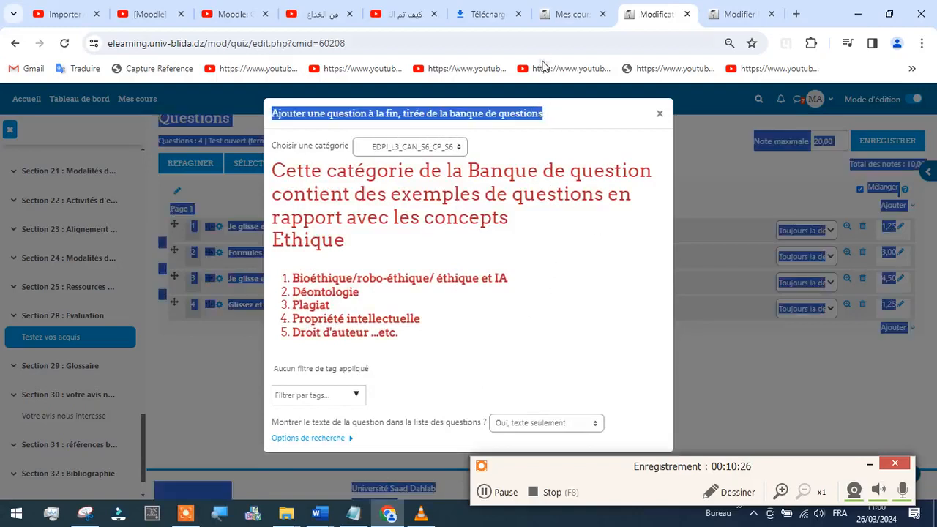
{"action": "left_click", "coordinate": [563, 121]}
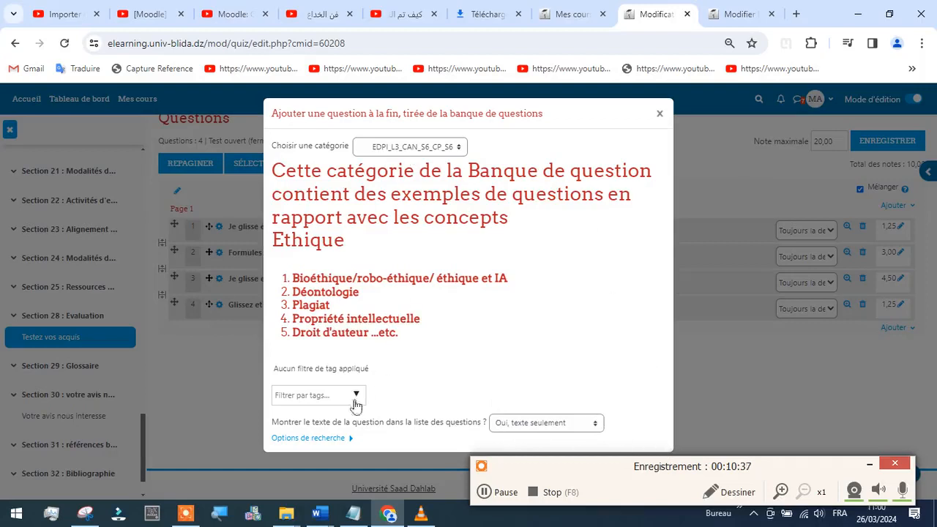
{"action": "left_click", "coordinate": [310, 439]}
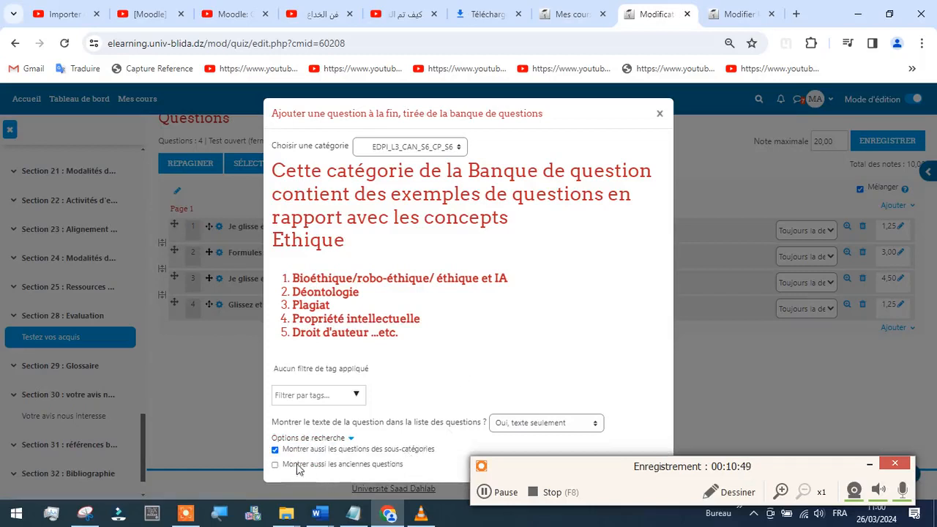
Examine the choices for showing question text in the question list and keep Oui, texte seulement.
{"action": "left_click", "coordinate": [864, 463]}
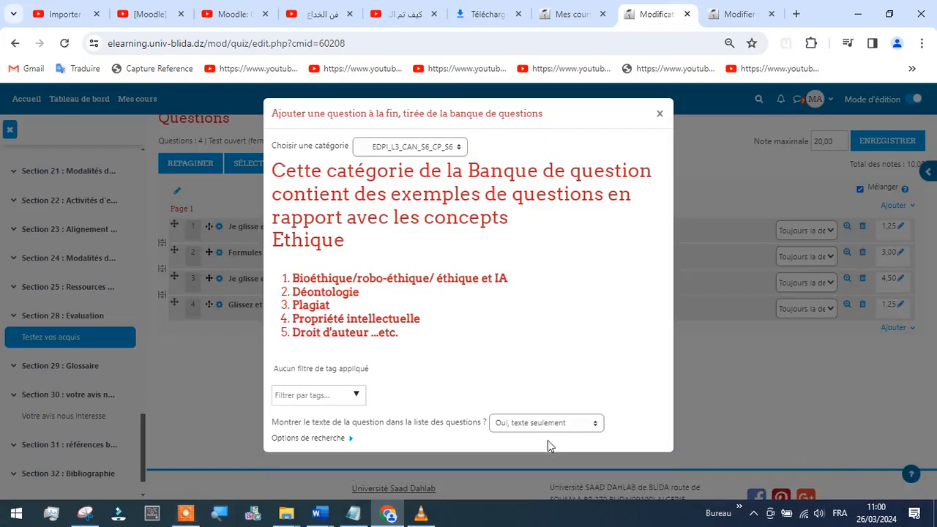
{"action": "left_click", "coordinate": [595, 424]}
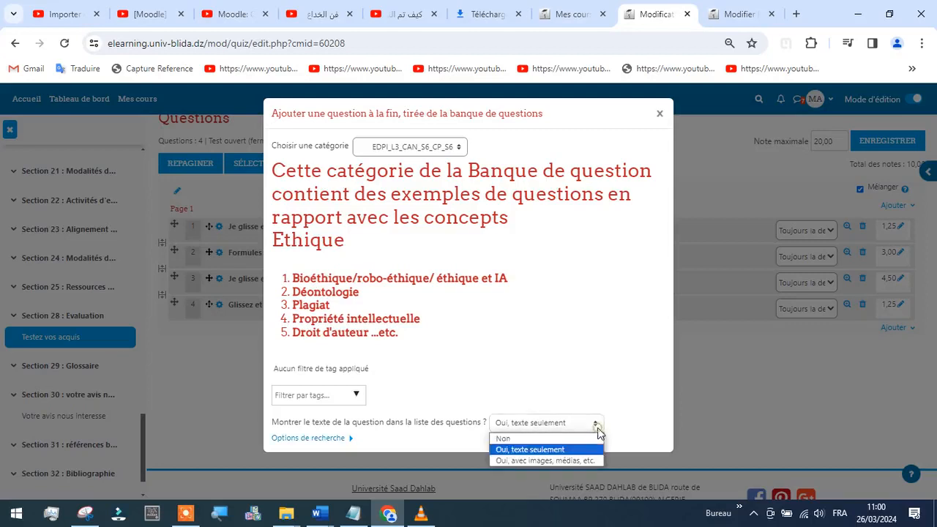
{"action": "left_click", "coordinate": [567, 449]}
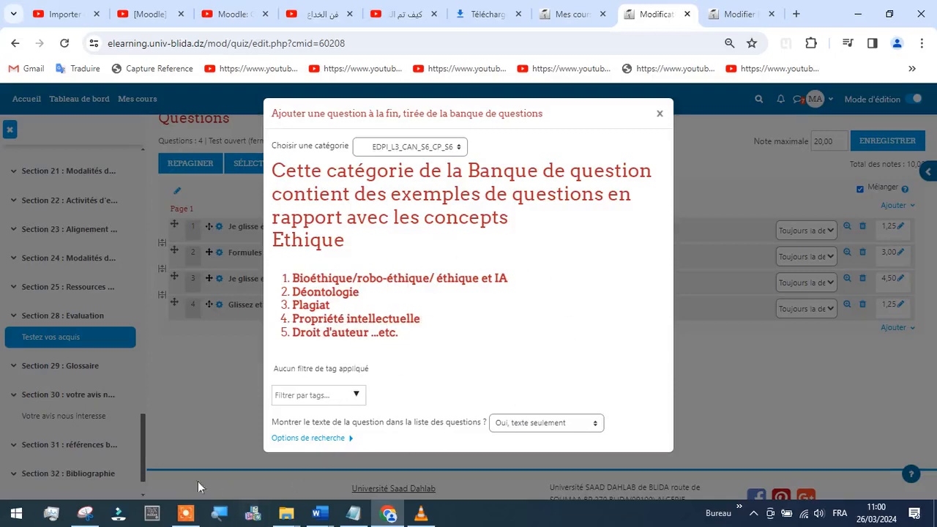
{"action": "left_click", "coordinate": [187, 514]}
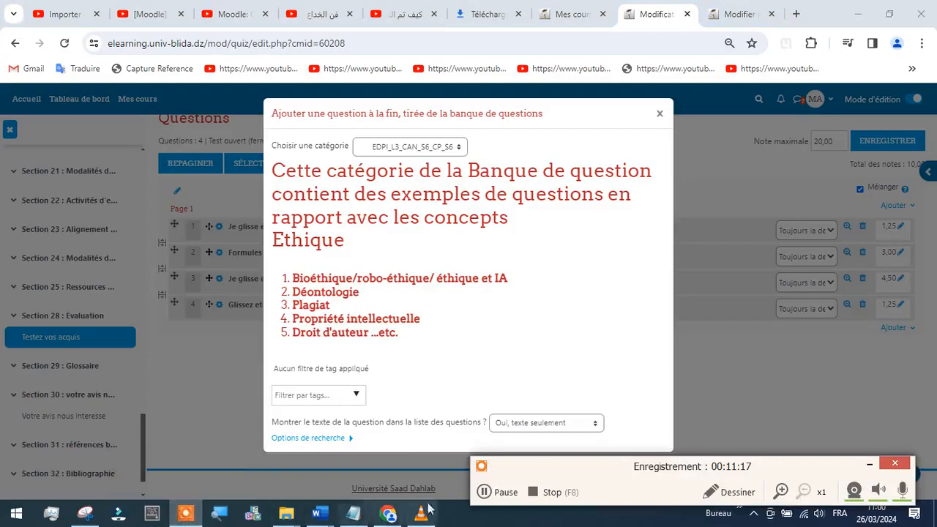
{"action": "left_click", "coordinate": [486, 492]}
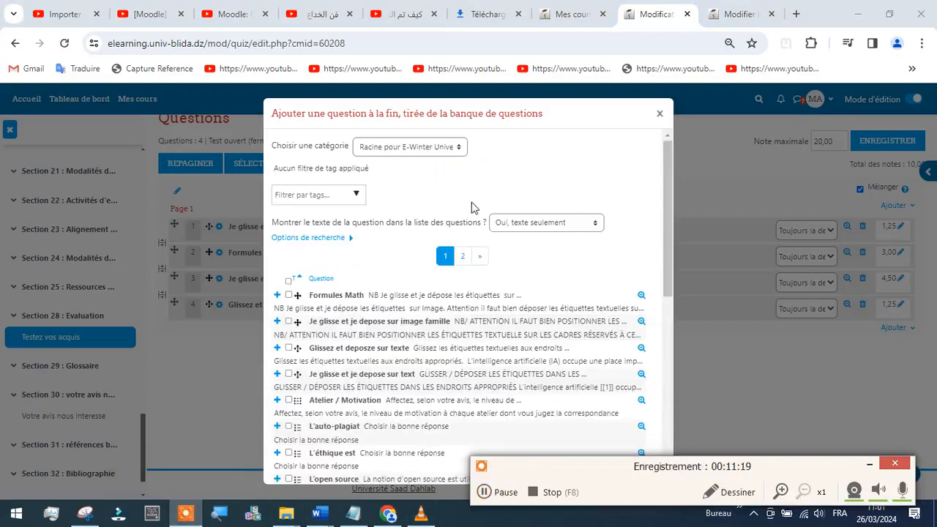
View the EDPI_L3_CAN_S6_CP_S6_M1ME_S2 category's description and switch back to the Racine pour E-Winter University category.
{"action": "left_click", "coordinate": [459, 149]}
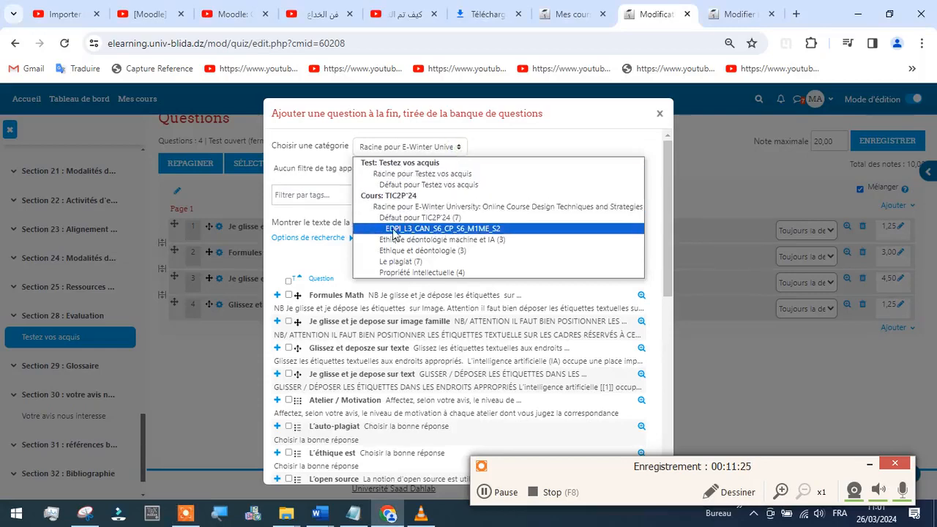
{"action": "left_click", "coordinate": [428, 231]}
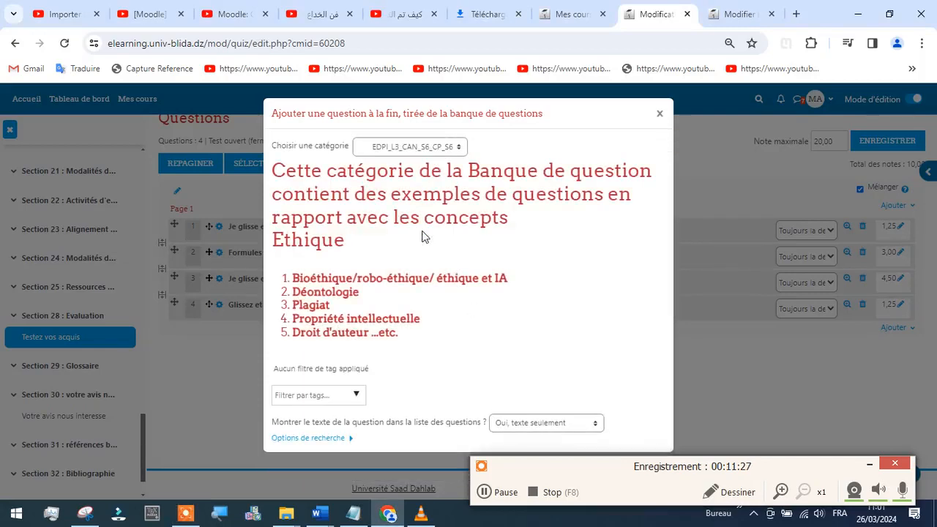
{"action": "left_click", "coordinate": [458, 149]}
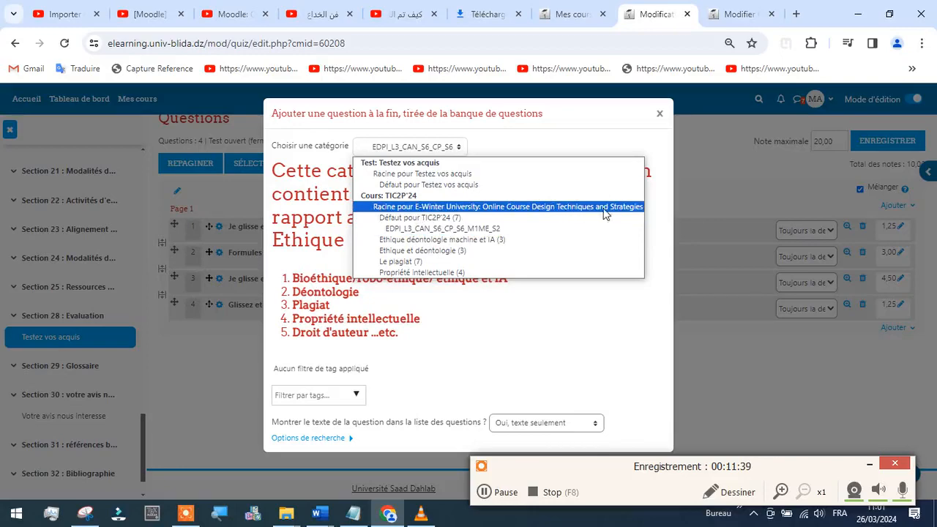
{"action": "left_click", "coordinate": [527, 209]}
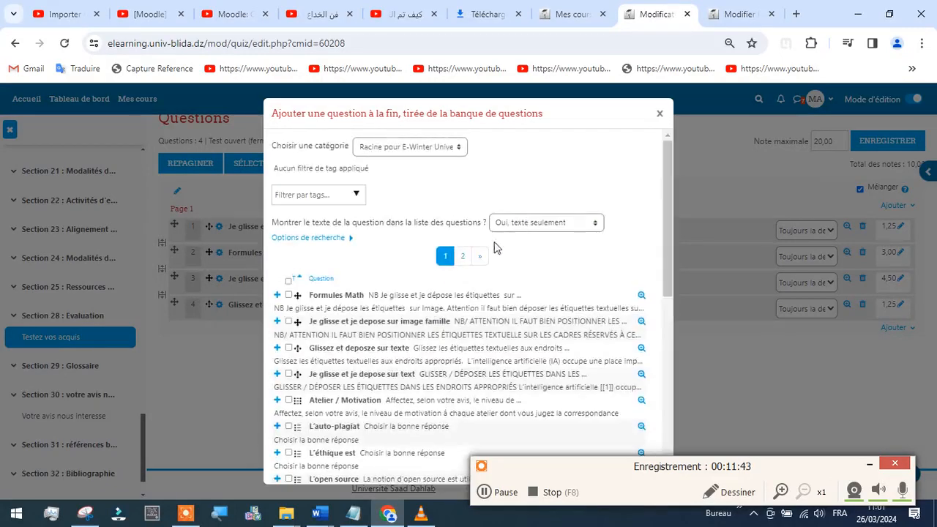
Review the questions listed on the first page of the Racine pour E-Winter University category.
{"action": "scroll", "coordinate": [477, 272], "scroll_direction": "down", "scroll_amount": 5}
{"action": "scroll", "coordinate": [477, 272], "scroll_direction": "down", "scroll_amount": 5}
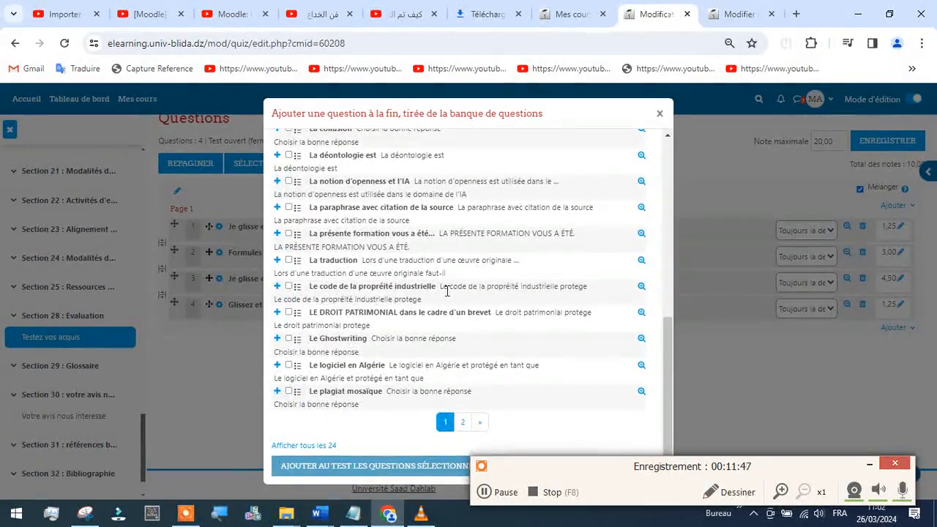
{"action": "scroll", "coordinate": [446, 291], "scroll_direction": "up", "scroll_amount": 10}
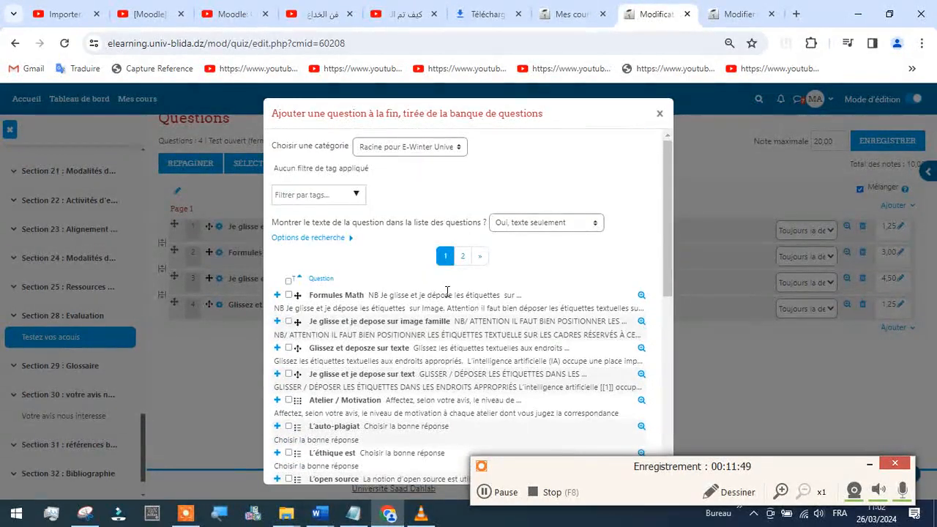
{"action": "scroll", "coordinate": [361, 310], "scroll_direction": "down", "scroll_amount": 1}
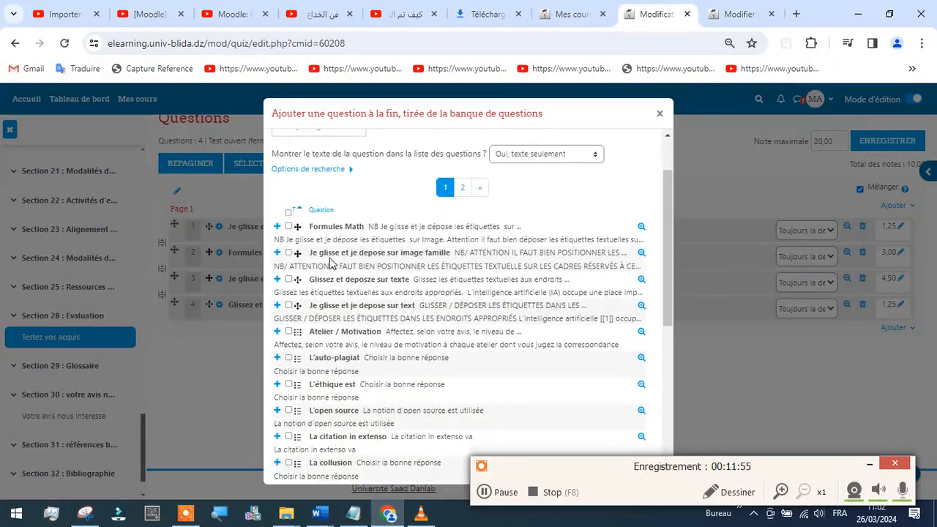
{"action": "scroll", "coordinate": [331, 265], "scroll_direction": "down", "scroll_amount": 1}
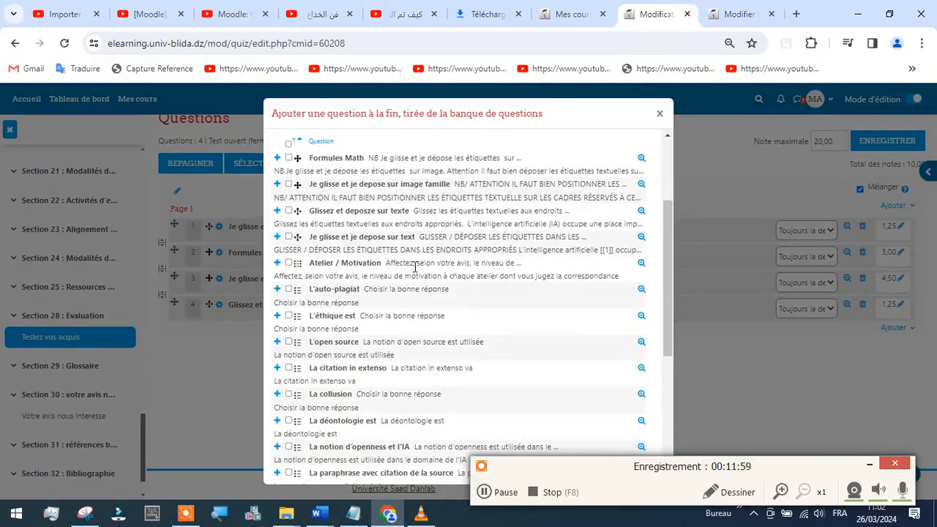
{"action": "scroll", "coordinate": [414, 268], "scroll_direction": "down", "scroll_amount": 1}
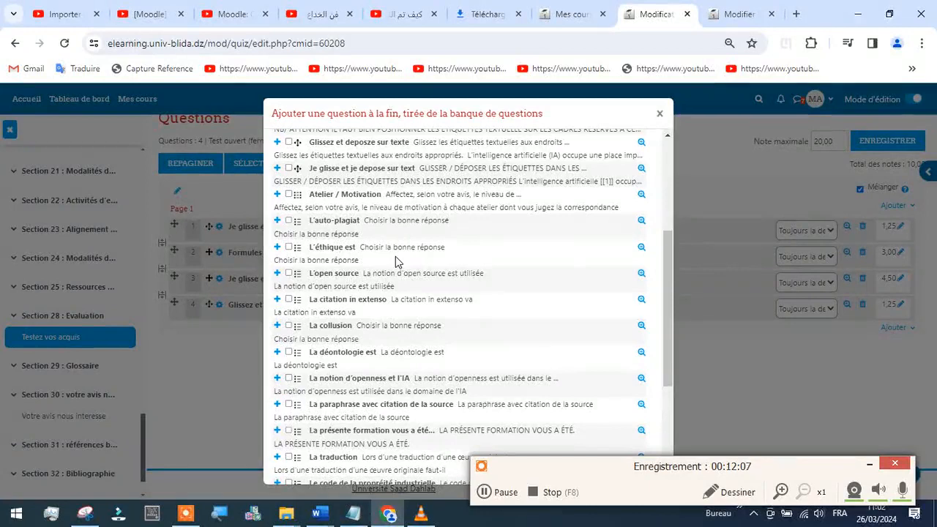
{"action": "scroll", "coordinate": [395, 256], "scroll_direction": "down", "scroll_amount": 3}
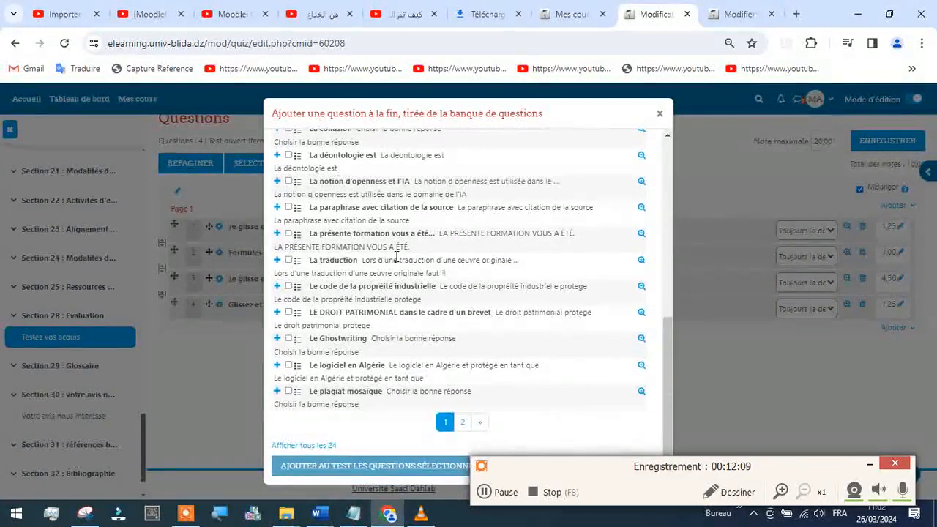
Mark the last six questions on the page for adding, from Le plagiat mosaïque up through La traduction.
{"action": "left_click", "coordinate": [289, 392]}
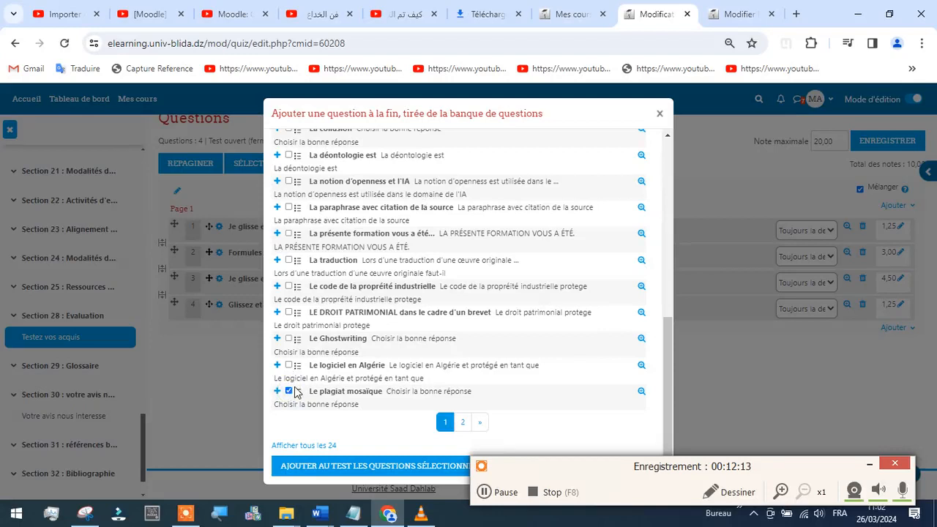
{"action": "left_click", "coordinate": [289, 365]}
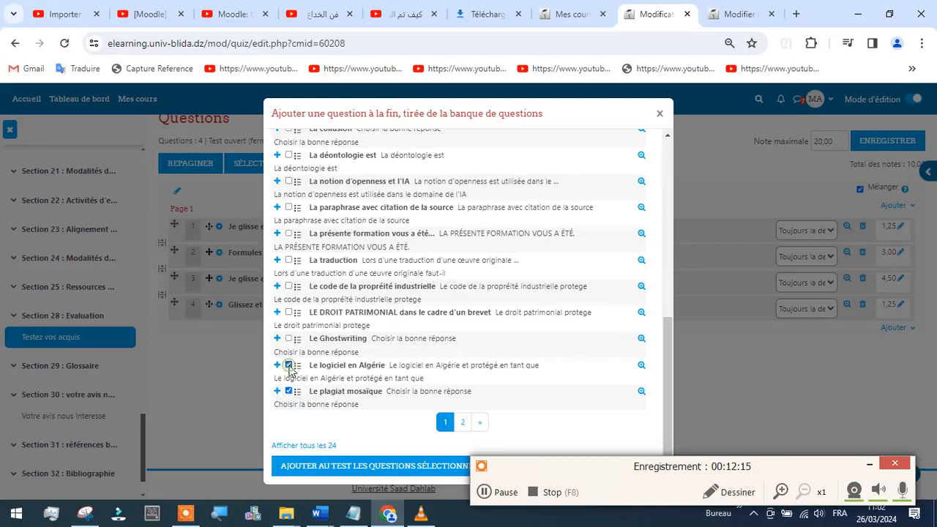
{"action": "left_click", "coordinate": [289, 339]}
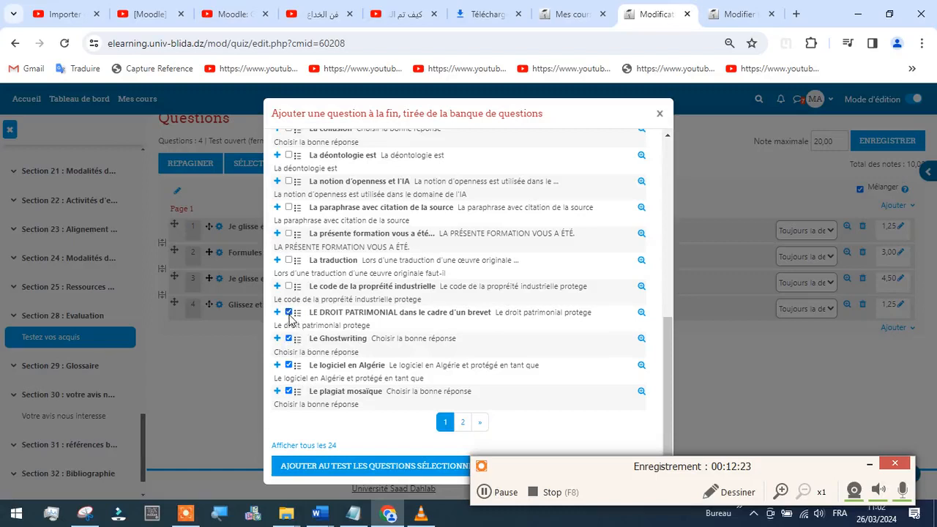
{"action": "left_click", "coordinate": [289, 287]}
{"action": "left_click", "coordinate": [288, 260]}
Also mark La paraphrase avec citation de la source, La notion d'openness et l'IA, La collusion, La citation in extenso and L'open source.
{"action": "scroll", "coordinate": [388, 237], "scroll_direction": "up", "scroll_amount": 2}
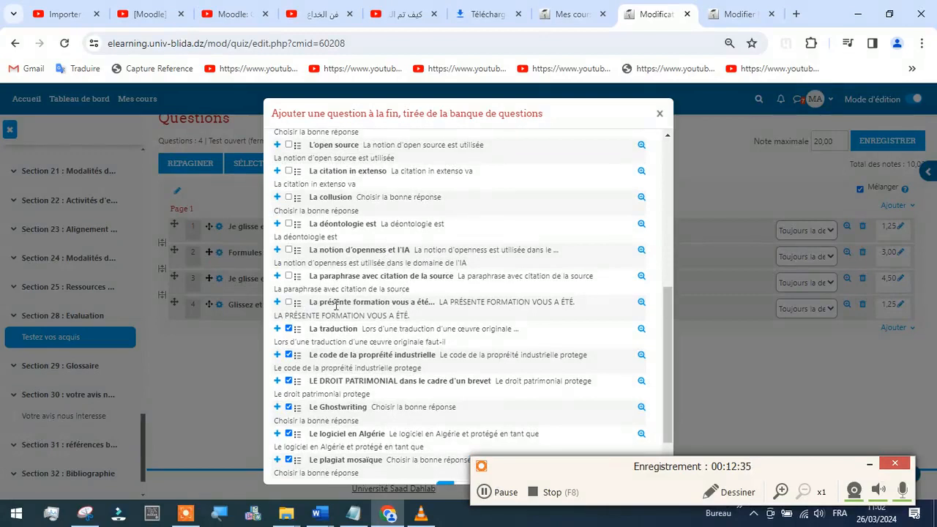
{"action": "left_click", "coordinate": [289, 277]}
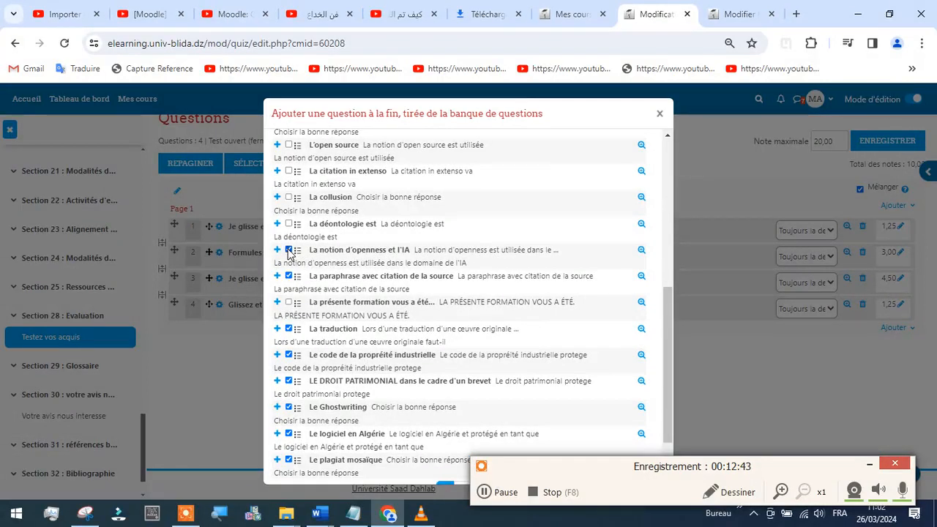
{"action": "left_click", "coordinate": [288, 197]}
{"action": "scroll", "coordinate": [438, 220], "scroll_direction": "up", "scroll_amount": 2}
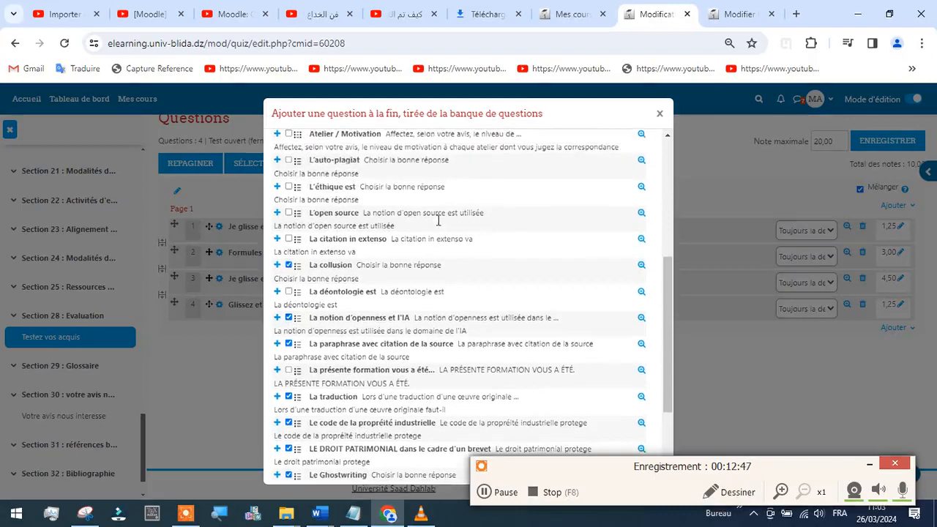
{"action": "left_click", "coordinate": [288, 239]}
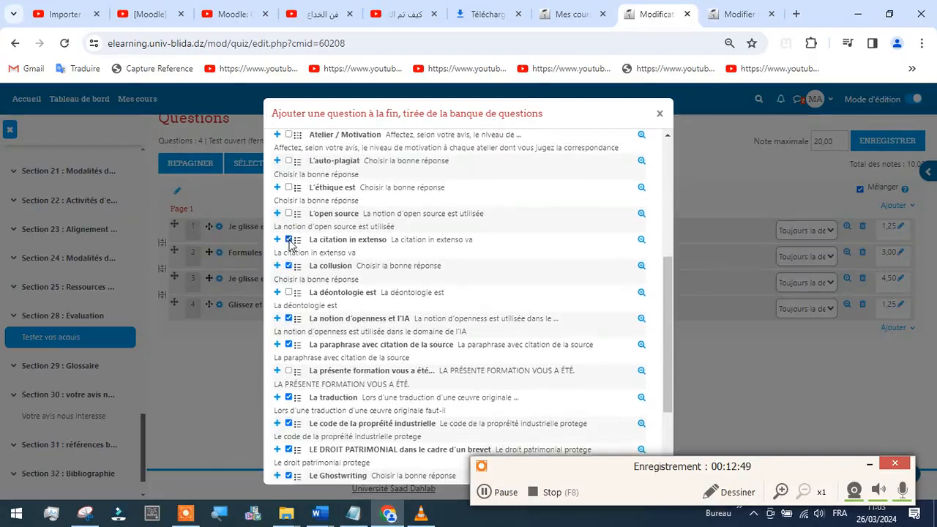
{"action": "left_click", "coordinate": [288, 214]}
Mark L'éthique est and L'auto-plagiat as well, and add all the selected questions to the quiz.
{"action": "scroll", "coordinate": [364, 243], "scroll_direction": "up", "scroll_amount": 2}
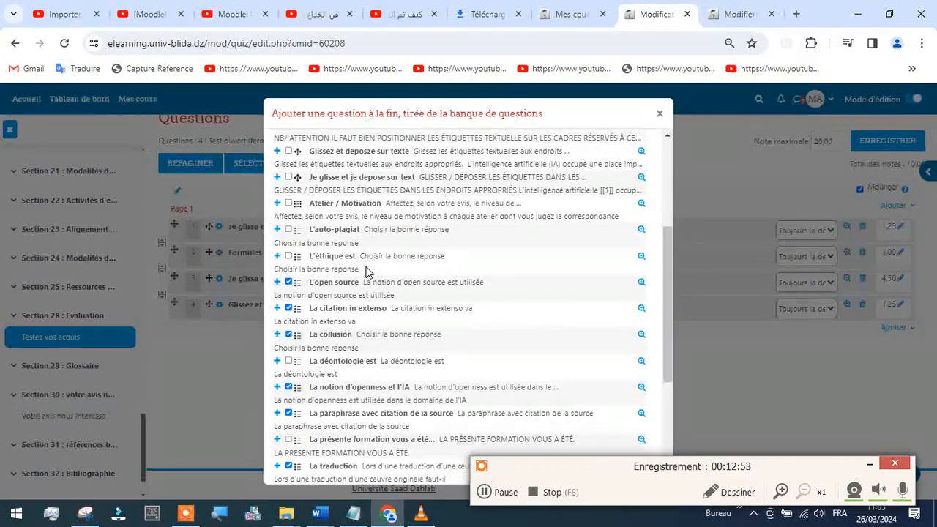
{"action": "left_click", "coordinate": [288, 256]}
{"action": "left_click", "coordinate": [288, 229]}
{"action": "scroll", "coordinate": [484, 238], "scroll_direction": "down", "scroll_amount": 5}
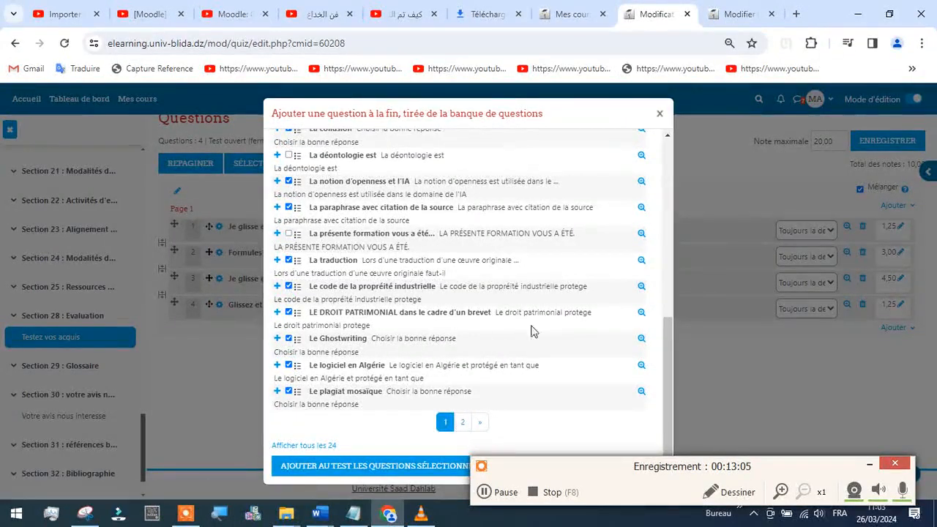
{"action": "left_click", "coordinate": [382, 469]}
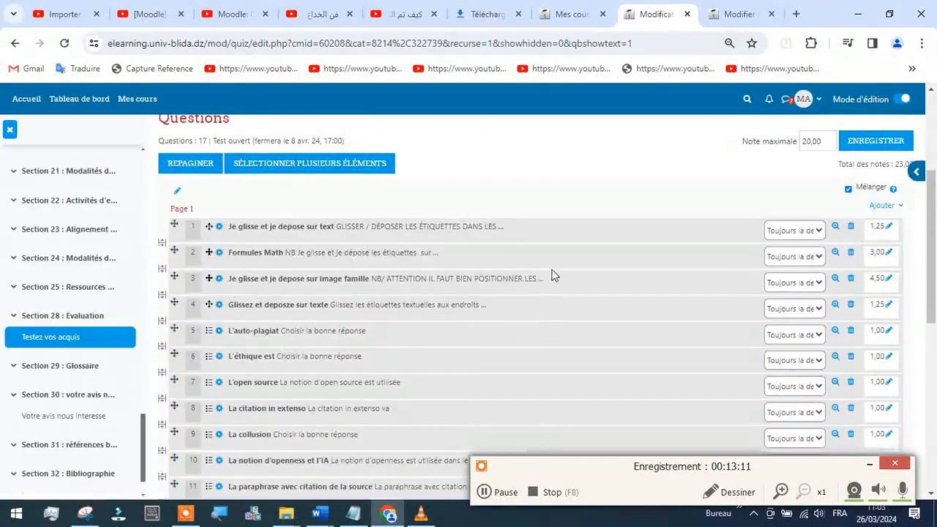
Review the quiz's updated question list from the original drag-and-drop questions down to Le plagiat mosaïque.
{"action": "scroll", "coordinate": [554, 274], "scroll_direction": "down", "scroll_amount": 5}
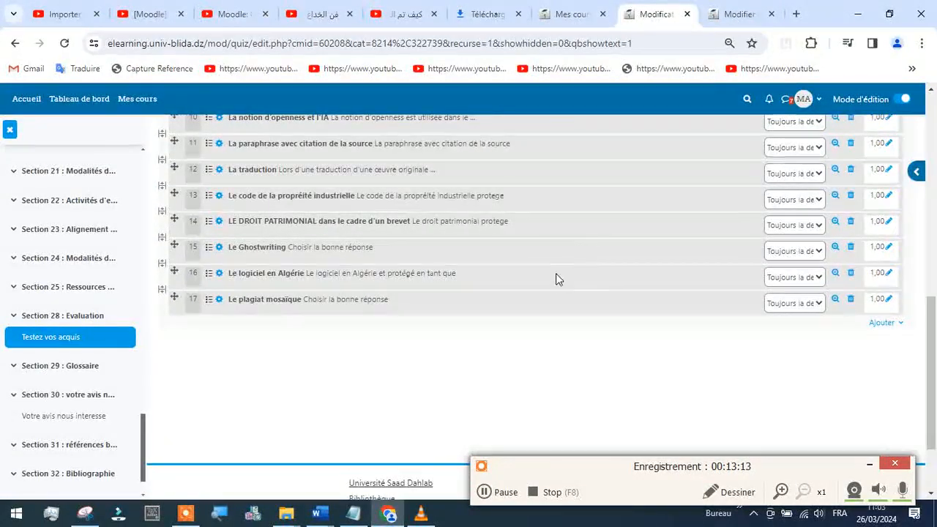
{"action": "scroll", "coordinate": [293, 300], "scroll_direction": "up", "scroll_amount": 6}
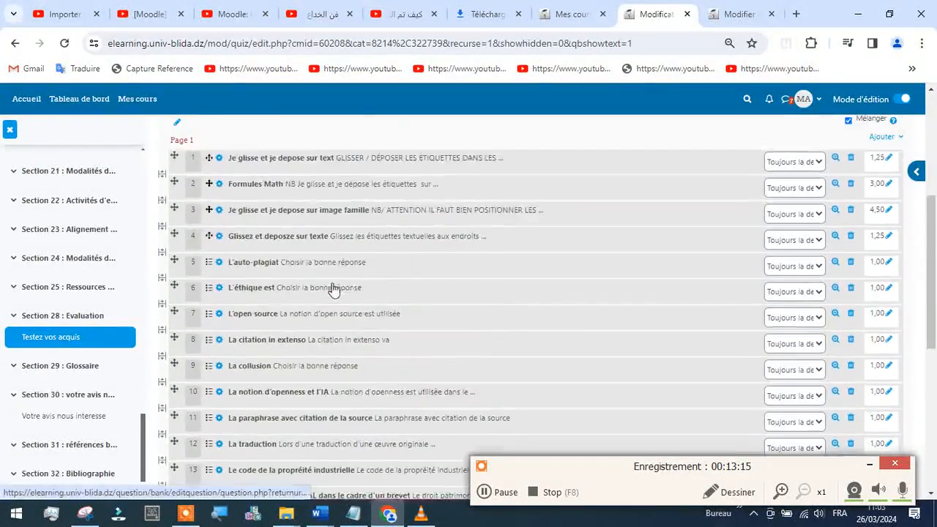
{"action": "scroll", "coordinate": [374, 311], "scroll_direction": "down", "scroll_amount": 5}
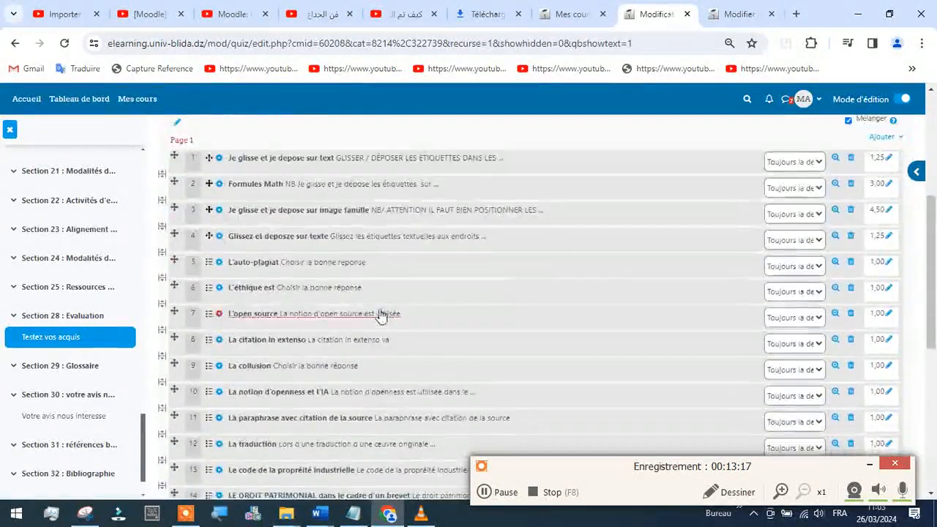
{"action": "scroll", "coordinate": [510, 285], "scroll_direction": "down", "scroll_amount": 3}
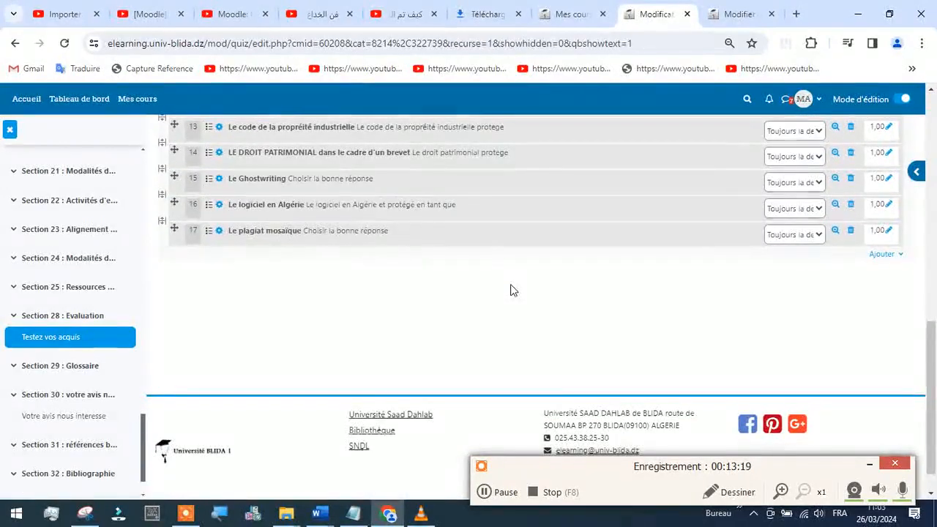
Switch to the Quiz_M1ME_L3CA_L3CP.txt source file in Notepad and skim its questions from beginning to end.
{"action": "left_click", "coordinate": [354, 513]}
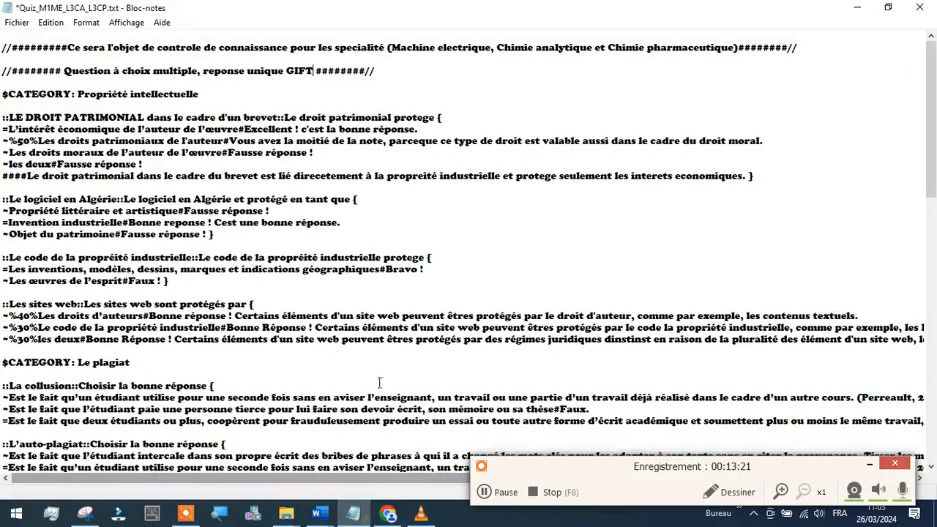
{"action": "scroll", "coordinate": [241, 257], "scroll_direction": "down", "scroll_amount": 10}
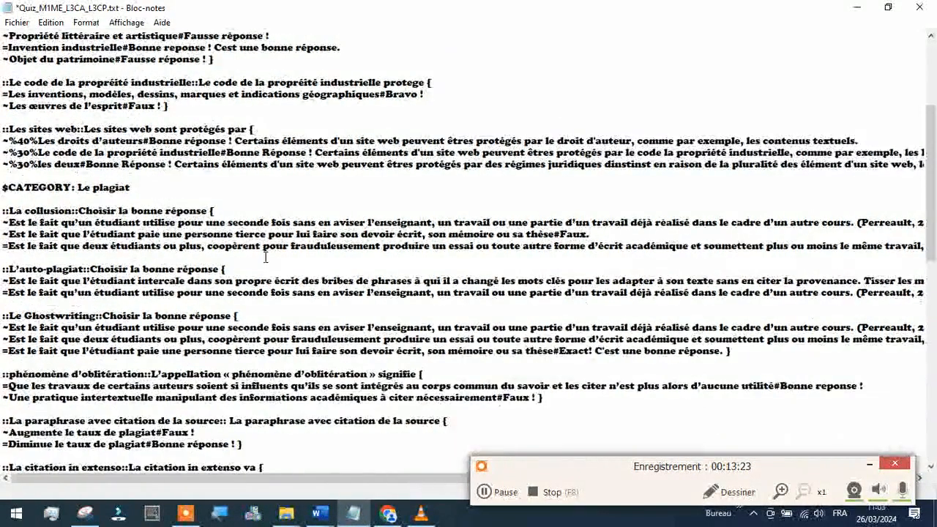
{"action": "scroll", "coordinate": [265, 257], "scroll_direction": "down", "scroll_amount": 11}
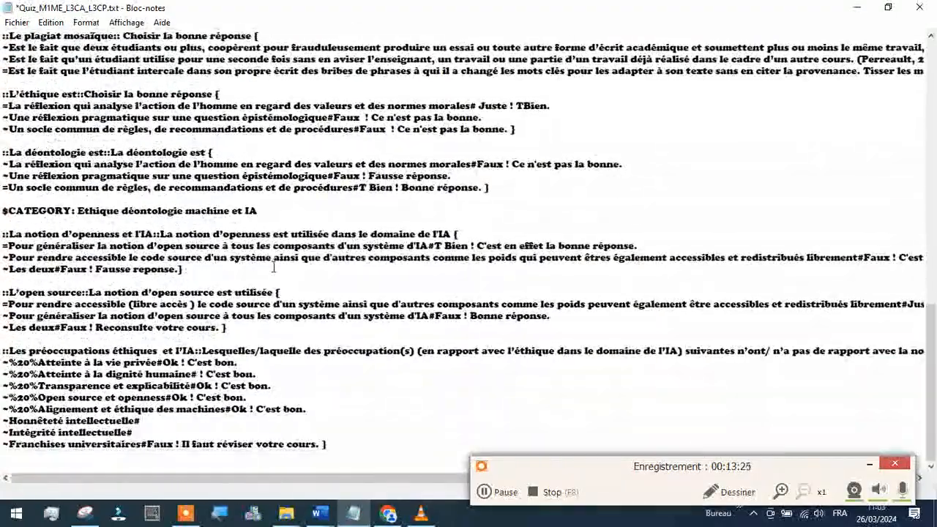
{"action": "scroll", "coordinate": [266, 257], "scroll_direction": "up", "scroll_amount": 2}
{"action": "scroll", "coordinate": [265, 299], "scroll_direction": "up", "scroll_amount": 15}
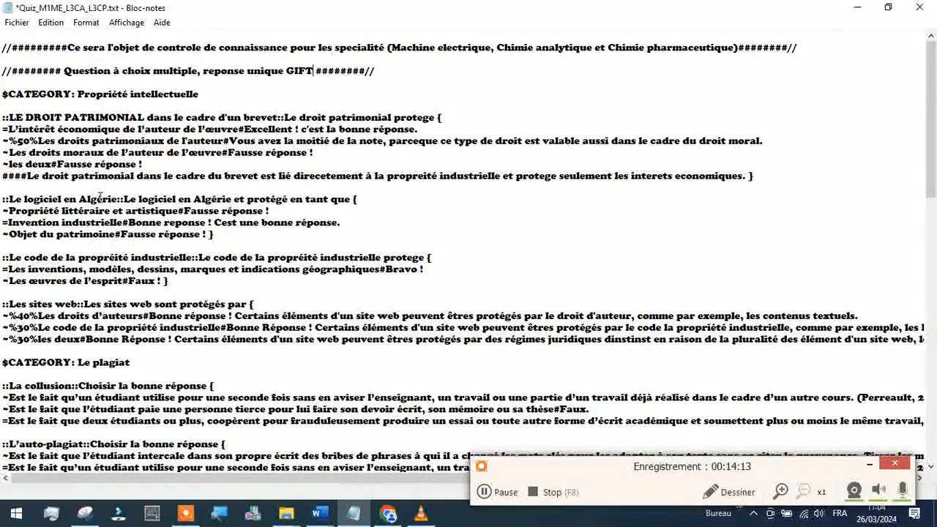
Review the source file category by category, from Propriété intellectuelle through Le plagiat and Ethique et déontologie to Ethique déontologie machine et IA.
{"action": "scroll", "coordinate": [194, 198], "scroll_direction": "down", "scroll_amount": 2}
{"action": "scroll", "coordinate": [211, 211], "scroll_direction": "down", "scroll_amount": 5}
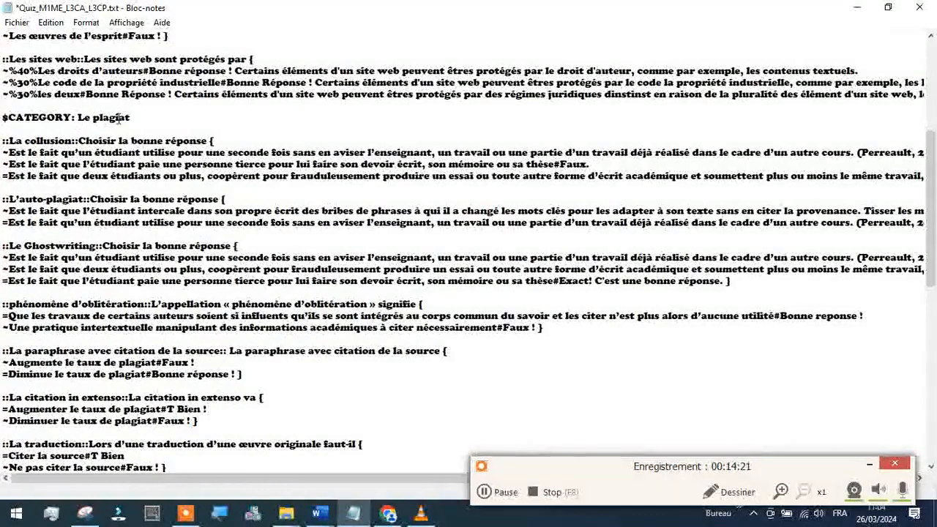
{"action": "scroll", "coordinate": [173, 214], "scroll_direction": "down", "scroll_amount": 6}
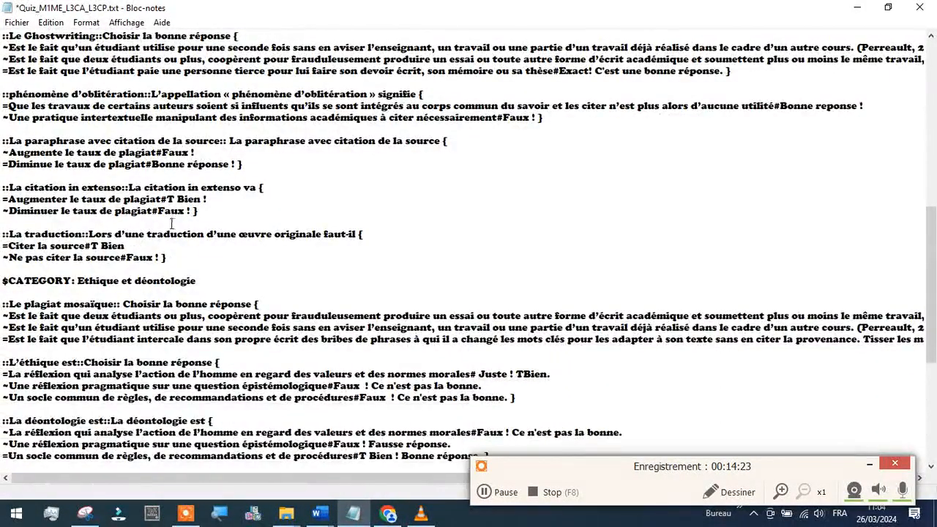
{"action": "scroll", "coordinate": [173, 214], "scroll_direction": "down", "scroll_amount": 1}
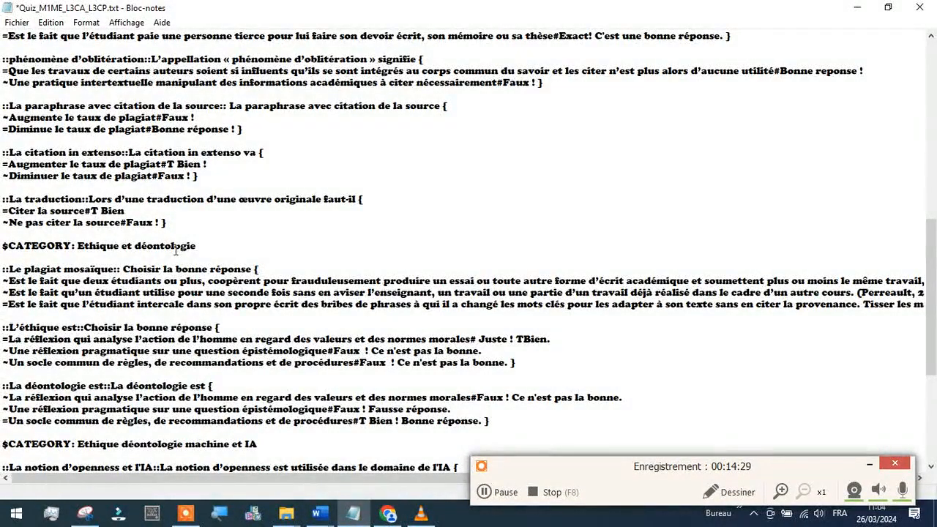
{"action": "scroll", "coordinate": [63, 281], "scroll_direction": "down", "scroll_amount": 1}
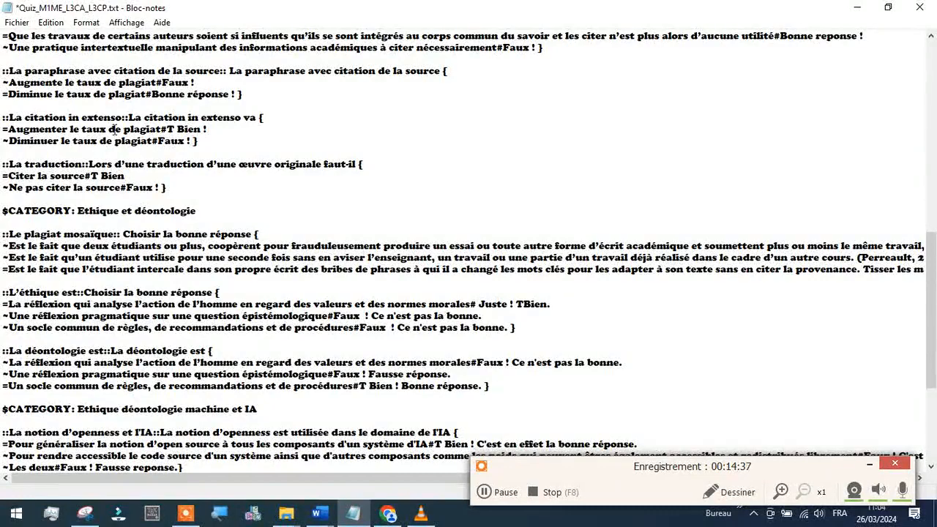
{"action": "scroll", "coordinate": [176, 144], "scroll_direction": "up", "scroll_amount": 3}
{"action": "scroll", "coordinate": [216, 291], "scroll_direction": "down", "scroll_amount": 3}
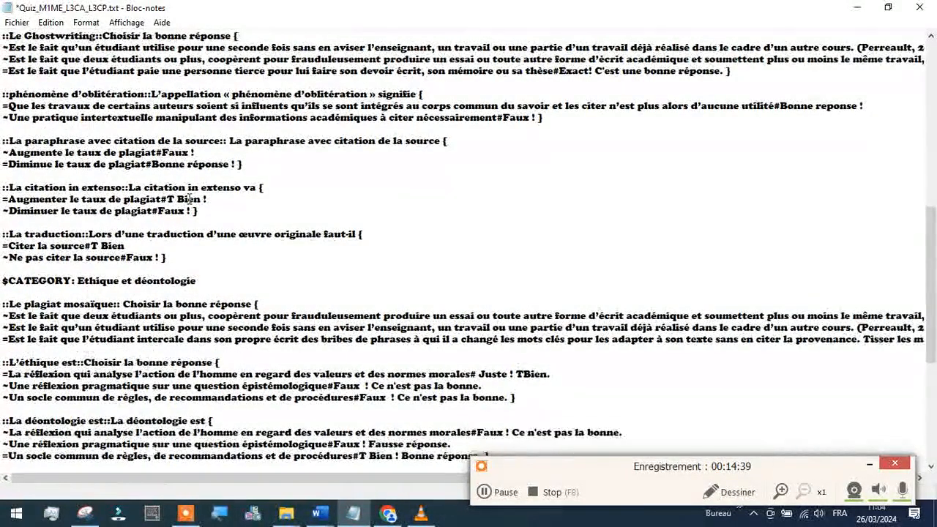
{"action": "scroll", "coordinate": [197, 277], "scroll_direction": "down", "scroll_amount": 4}
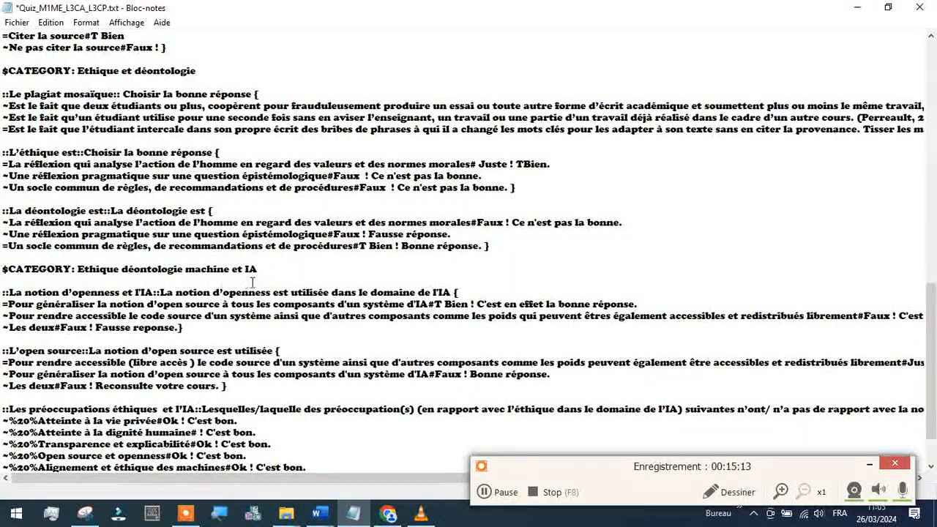
{"action": "scroll", "coordinate": [257, 280], "scroll_direction": "down", "scroll_amount": 2}
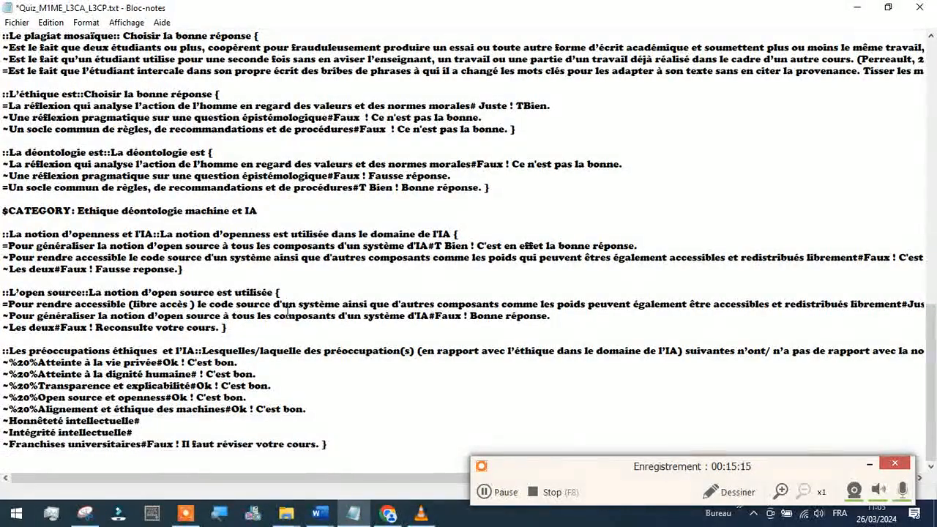
{"action": "scroll", "coordinate": [288, 313], "scroll_direction": "up", "scroll_amount": 8}
{"action": "scroll", "coordinate": [288, 313], "scroll_direction": "up", "scroll_amount": 12}
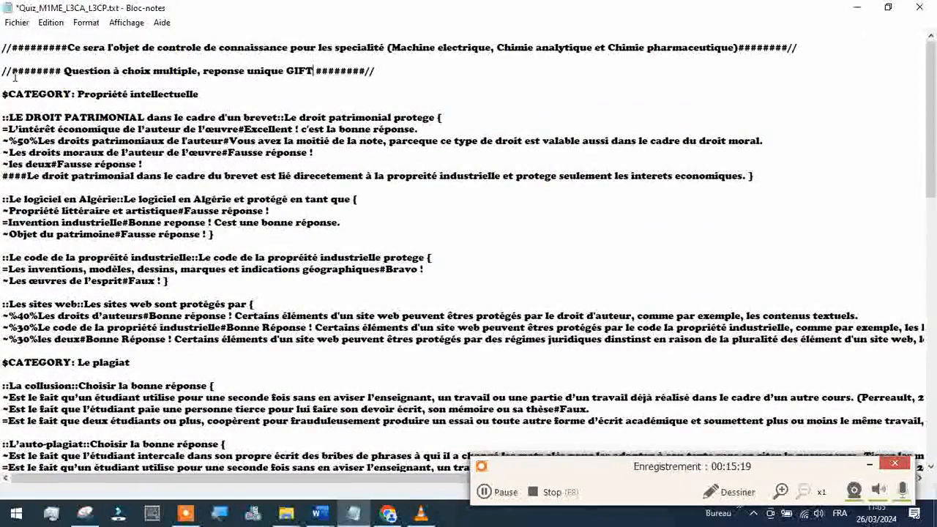
Examine the two comment lines at the start of the file, highlighting their // delimiters and # characters.
{"action": "left_click_drag", "start_coordinate": [377, 71], "coordinate": [2, 48]}
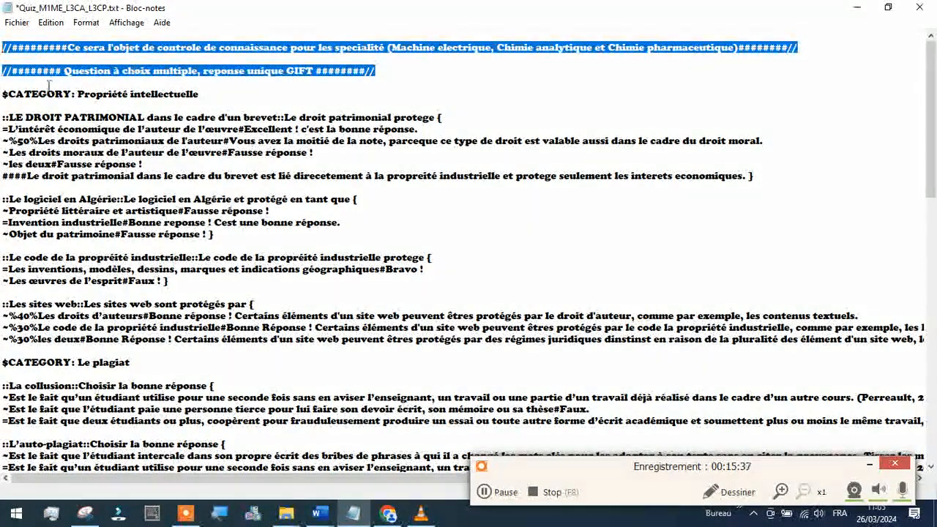
{"action": "left_click", "coordinate": [15, 51]}
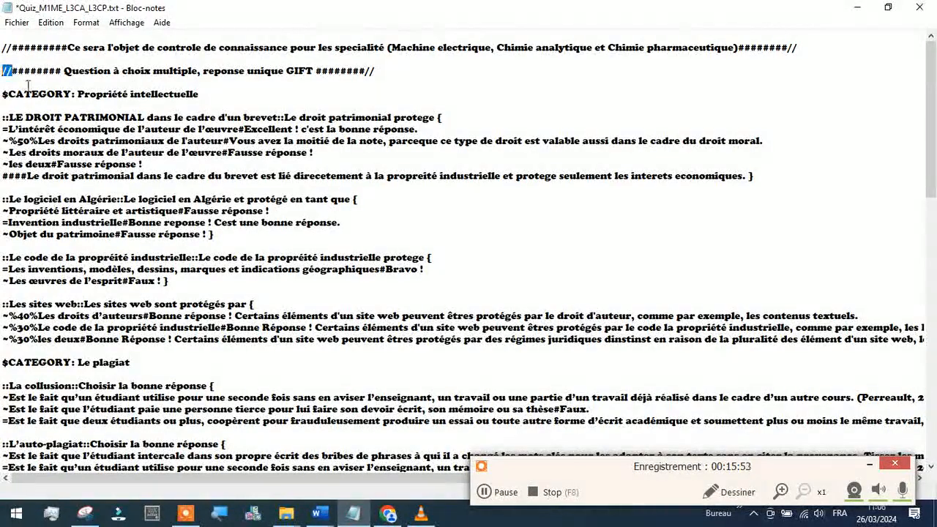
{"action": "left_click_drag", "start_coordinate": [24, 70], "coordinate": [43, 72]}
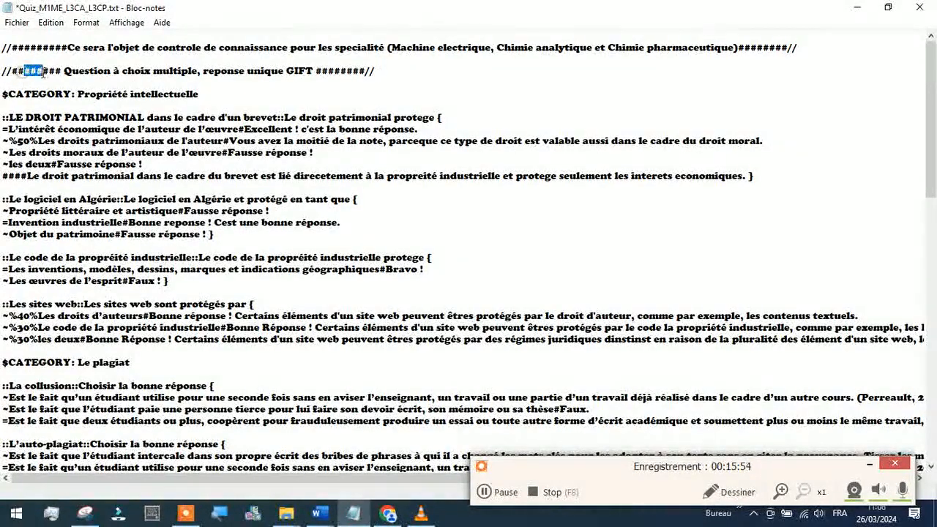
{"action": "left_click", "coordinate": [373, 71]}
{"action": "left_click_drag", "start_coordinate": [315, 71], "coordinate": [364, 71]}
{"action": "left_click", "coordinate": [379, 71]}
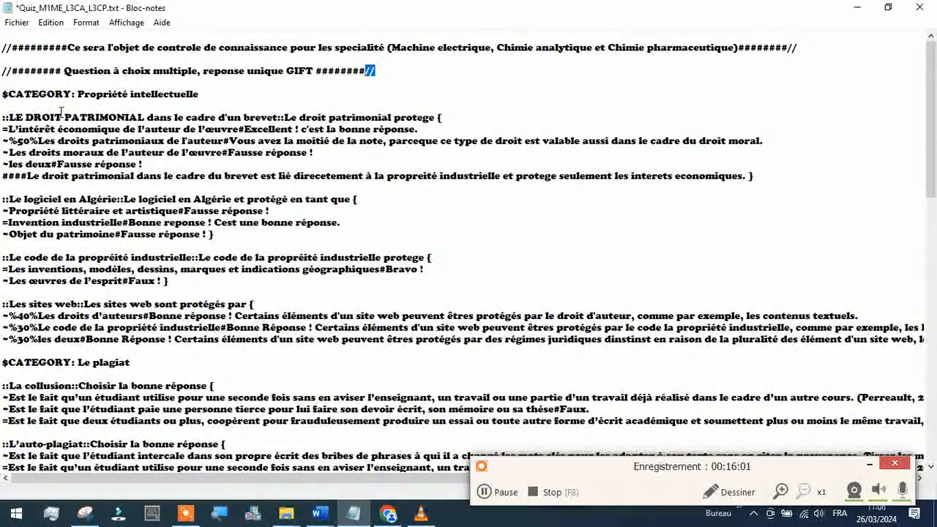
Examine the $CATEGORY line for Propriété intellectuelle and the blank lines around it.
{"action": "left_click", "coordinate": [16, 80]}
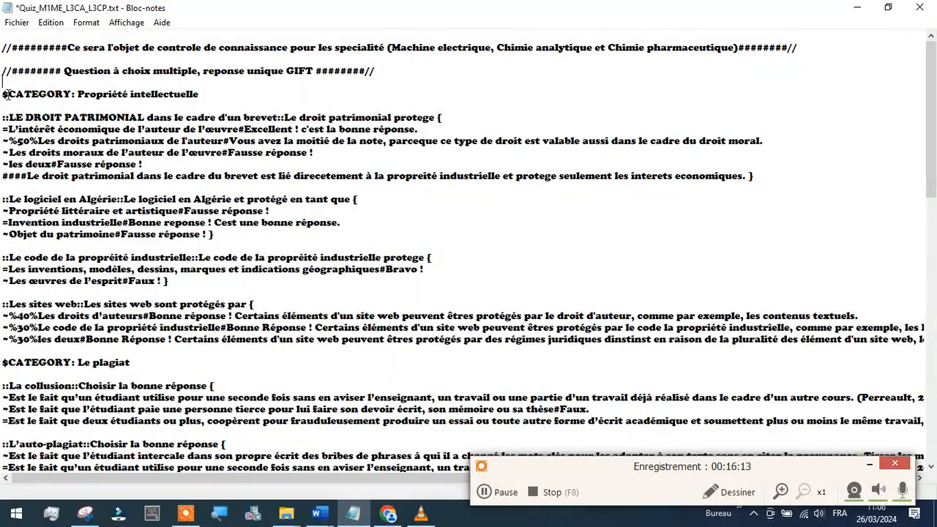
{"action": "left_click", "coordinate": [72, 95]}
{"action": "left_click", "coordinate": [24, 104]}
Highlight the LE DROIT PATRIMONIAL question's title, its surrounding :: delimiters and the opening brace after the question text.
{"action": "left_click_drag", "start_coordinate": [8, 117], "coordinate": [277, 117]}
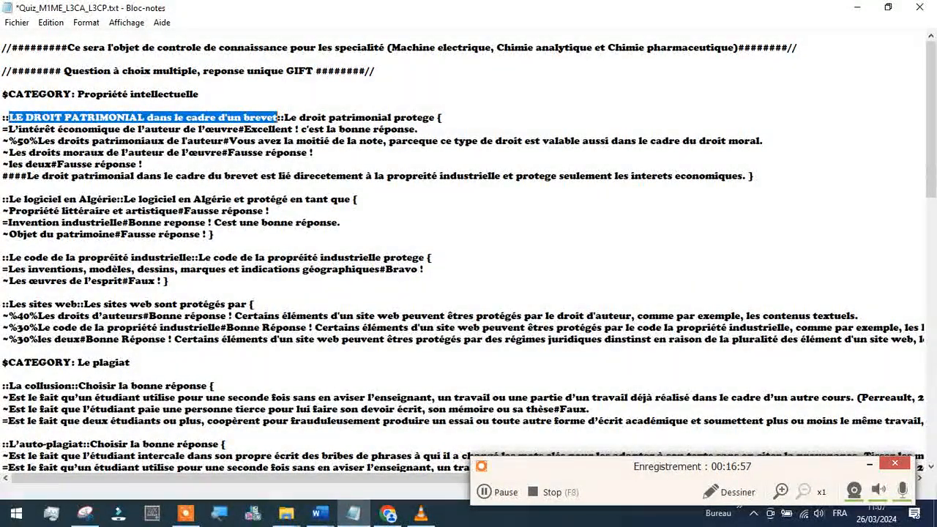
{"action": "left_click", "coordinate": [5, 117]}
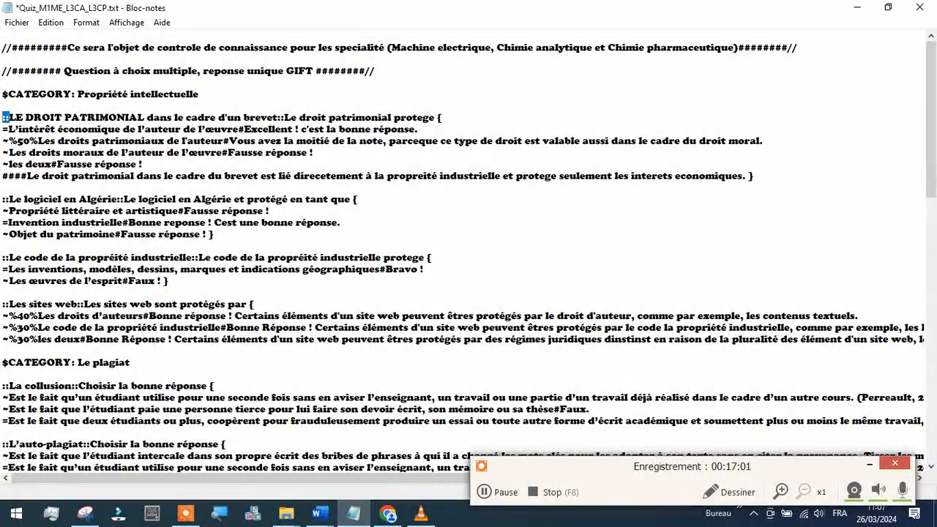
{"action": "double_click", "coordinate": [279, 118]}
{"action": "left_click", "coordinate": [285, 114]}
{"action": "left_click", "coordinate": [443, 117]}
{"action": "left_click_drag", "start_coordinate": [444, 117], "coordinate": [438, 117]}
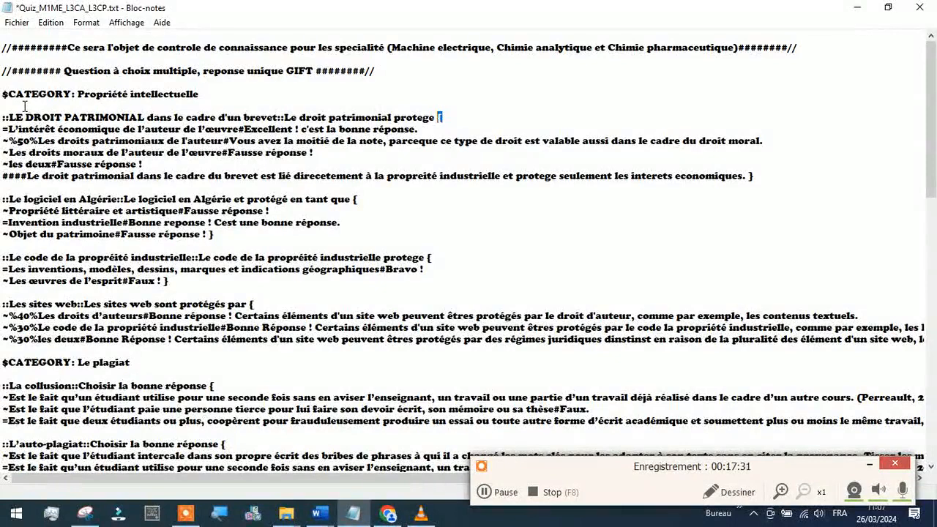
Highlight the body of the LE DROIT PATRIMONIAL question and check the blank line separating it from the next question.
{"action": "left_click", "coordinate": [11, 188]}
{"action": "left_click_drag", "start_coordinate": [5, 117], "coordinate": [316, 175]}
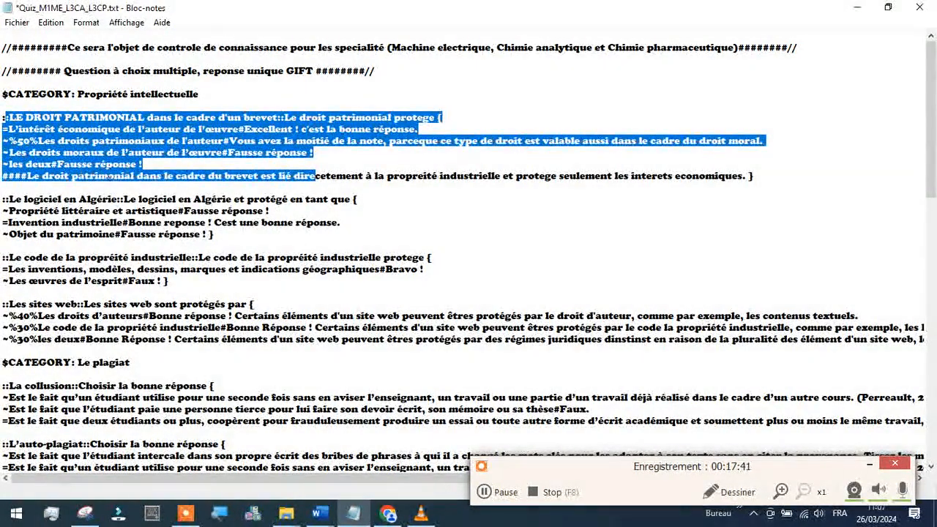
{"action": "left_click", "coordinate": [10, 188]}
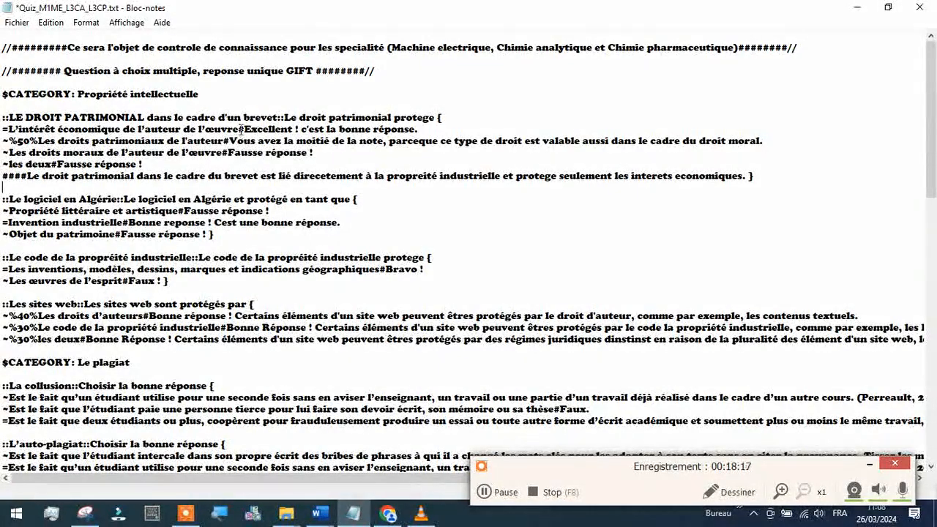
Capitalize "C'est" in the feedback following the # of the correct answer L'intérêt économique de l'auteur de l'œuvre.
{"action": "left_click", "coordinate": [241, 129]}
{"action": "left_click", "coordinate": [295, 129]}
{"action": "key", "text": "BackSpace"}
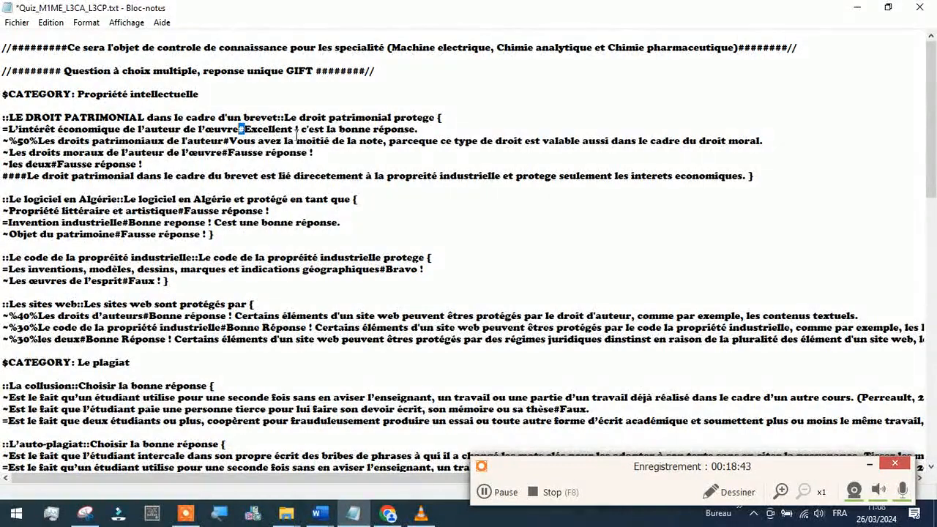
{"action": "left_click", "coordinate": [306, 128]}
{"action": "key", "text": "BackSpace"}
{"action": "type", "text": "C"}
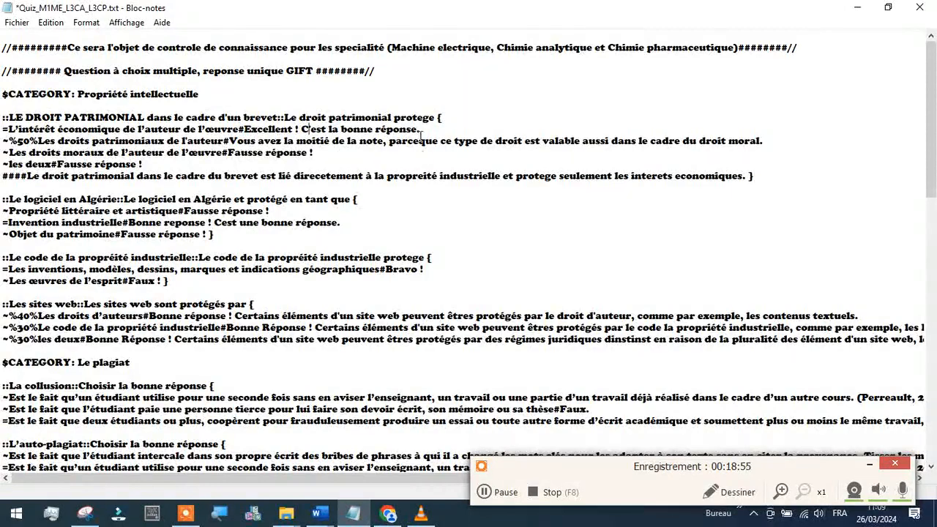
{"action": "type", "text": "'"}
Examine the ~, %50% and # markers of the Les droits patrimoniaux answer and the ~ before Les droits moraux.
{"action": "left_click_drag", "start_coordinate": [9, 139], "coordinate": [3, 139]}
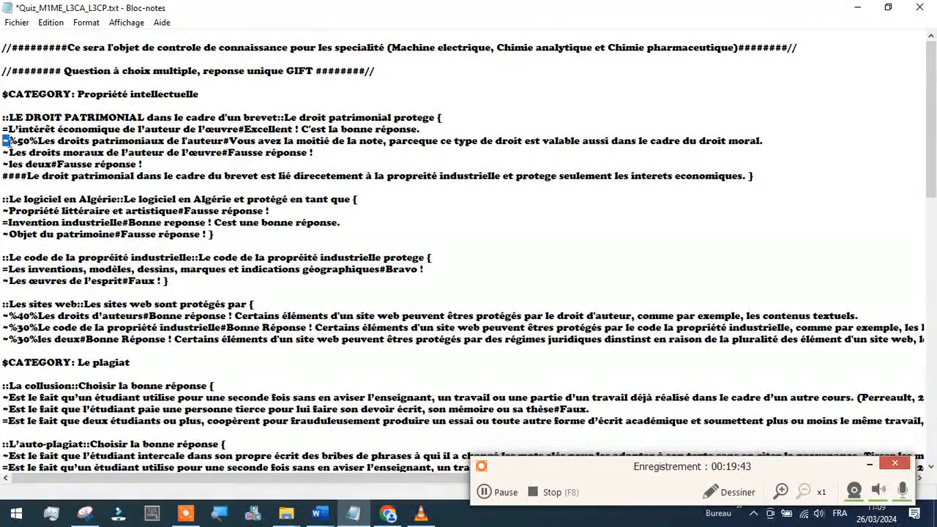
{"action": "left_click", "coordinate": [13, 141]}
{"action": "left_click_drag", "start_coordinate": [222, 140], "coordinate": [229, 141]}
{"action": "left_click_drag", "start_coordinate": [8, 152], "coordinate": [2, 152]}
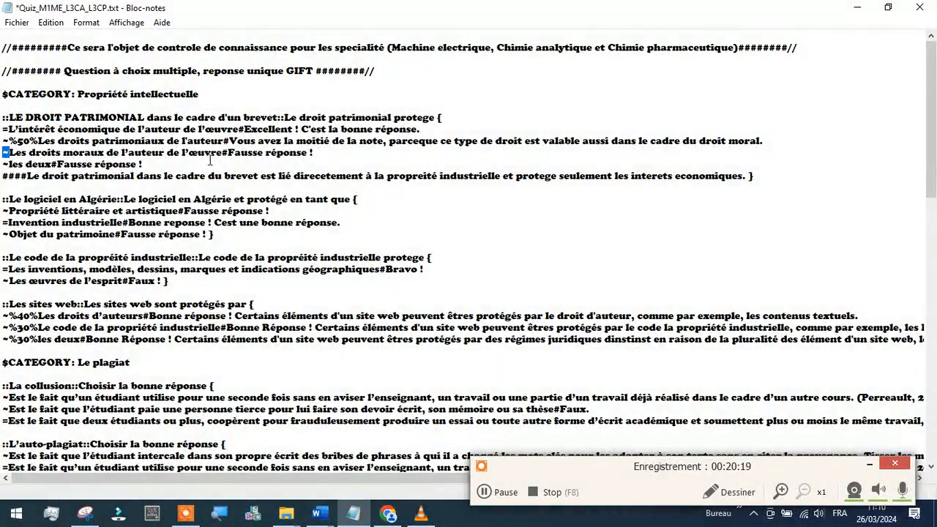
Add "Révisez." after "Fausse réponse !" in the feedback of the Les droits moraux de l'auteur answer.
{"action": "left_click", "coordinate": [314, 152]}
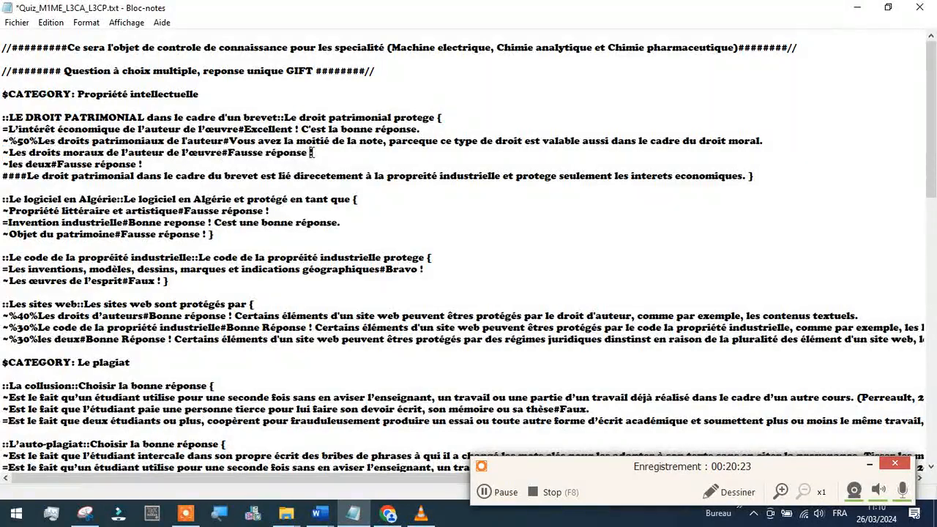
{"action": "left_click_drag", "start_coordinate": [309, 153], "coordinate": [311, 155]}
{"action": "left_click", "coordinate": [313, 152]}
{"action": "type", "text": "isez"}
{"action": "left_click", "coordinate": [320, 152]}
{"action": "type", "text": "é"}
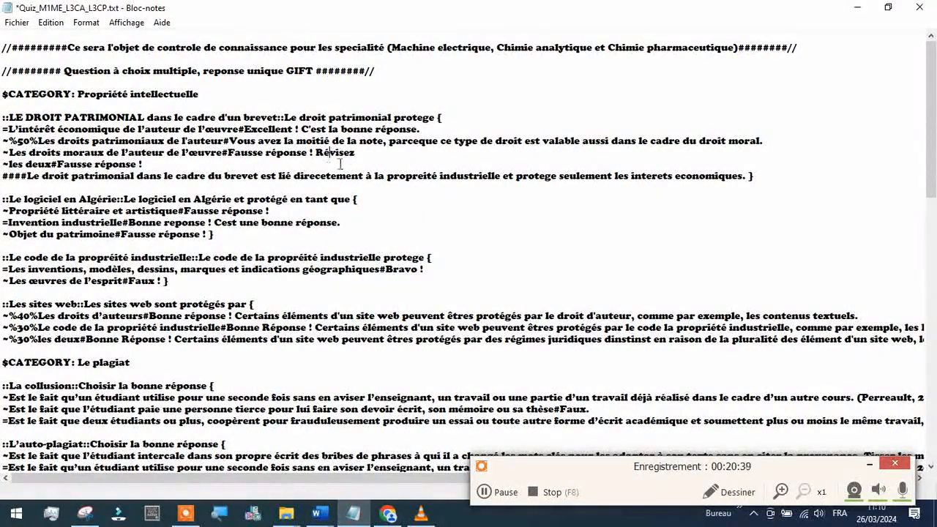
{"action": "left_click", "coordinate": [361, 154]}
{"action": "type", "text": "."}
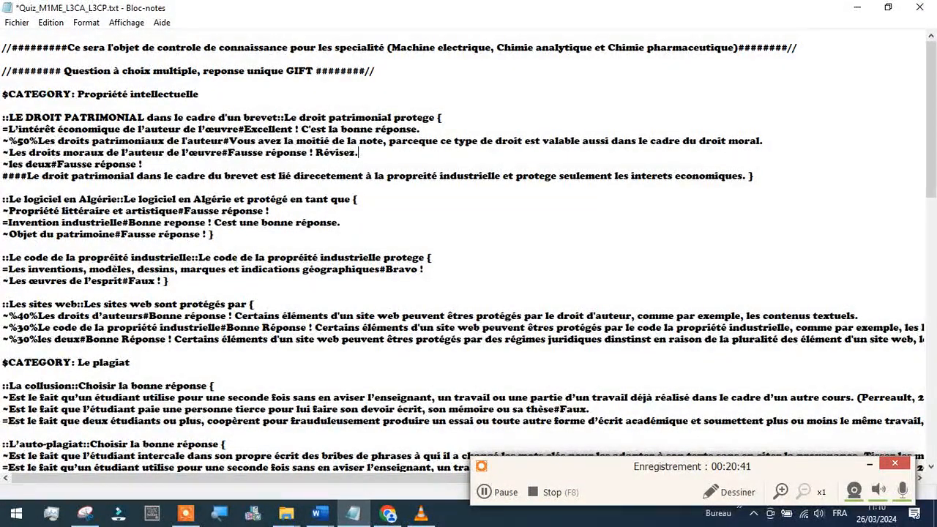
Revisit the first question's opening brace, the end of its les deux answer, and the two comment lines.
{"action": "left_click_drag", "start_coordinate": [443, 117], "coordinate": [437, 116]}
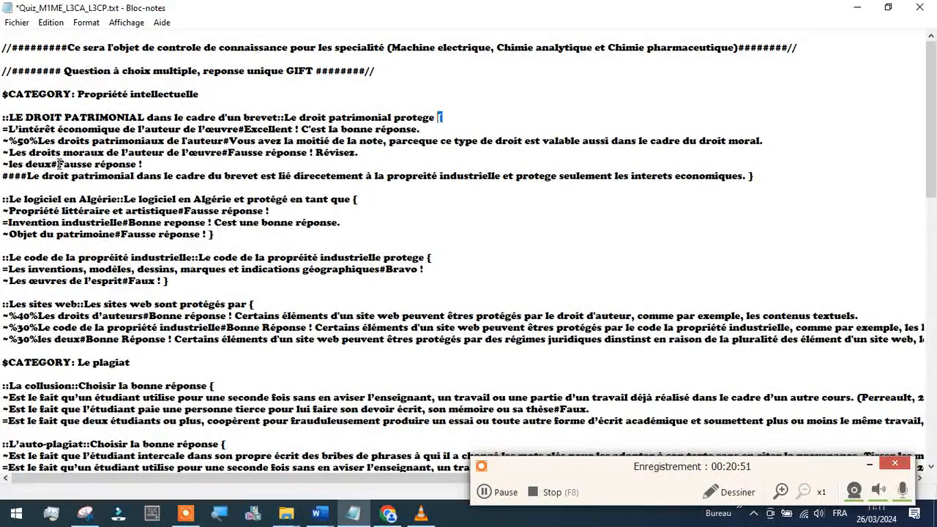
{"action": "left_click", "coordinate": [146, 162]}
{"action": "left_click_drag", "start_coordinate": [375, 71], "coordinate": [26, 48]}
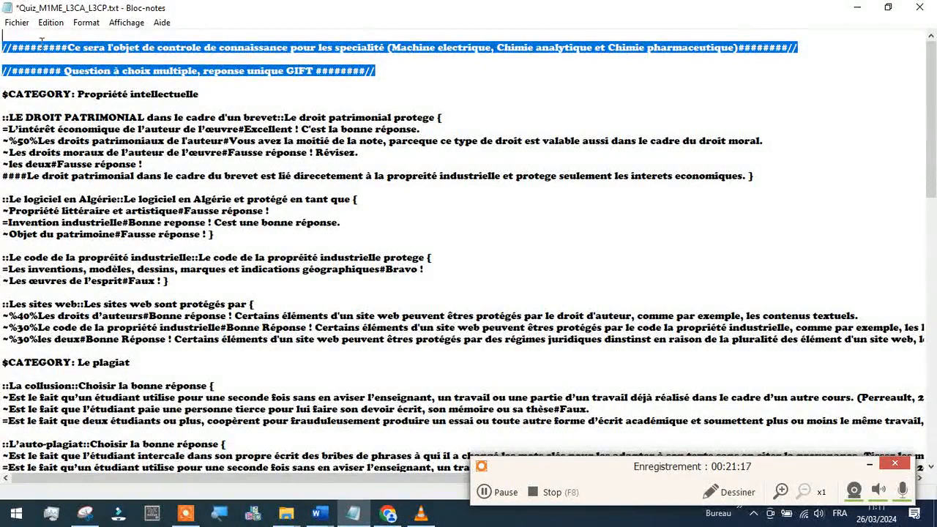
{"action": "left_click", "coordinate": [42, 41]}
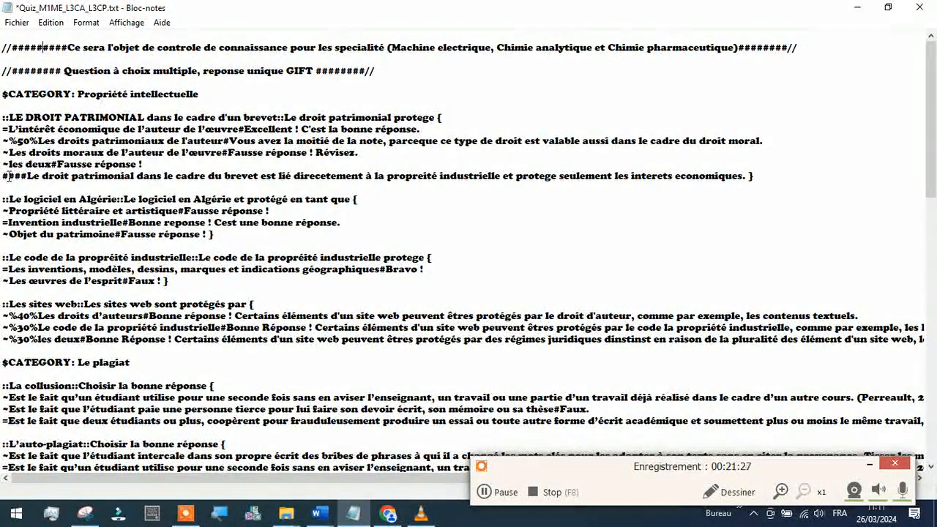
Examine the #### general feedback line and its closing brace, and highlight the complete LE DROIT PATRIMONIAL question.
{"action": "left_click", "coordinate": [27, 176]}
{"action": "key", "text": "BackSpace"}
{"action": "double_click", "coordinate": [750, 175]}
{"action": "left_click_drag", "start_coordinate": [768, 186], "coordinate": [2, 117]}
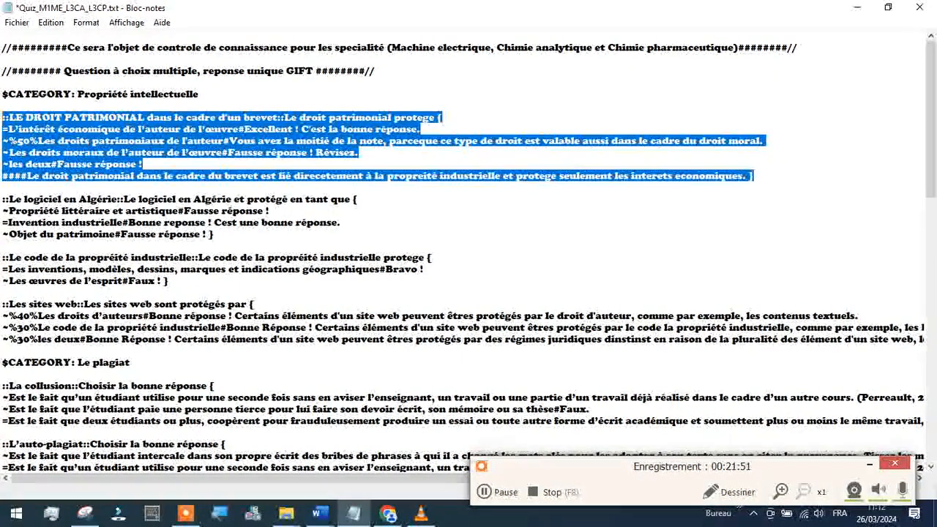
Examine the :: title marker, opening brace and closing brace of the Le logiciel en Algérie question.
{"action": "scroll", "coordinate": [145, 217], "scroll_direction": "down", "scroll_amount": 2}
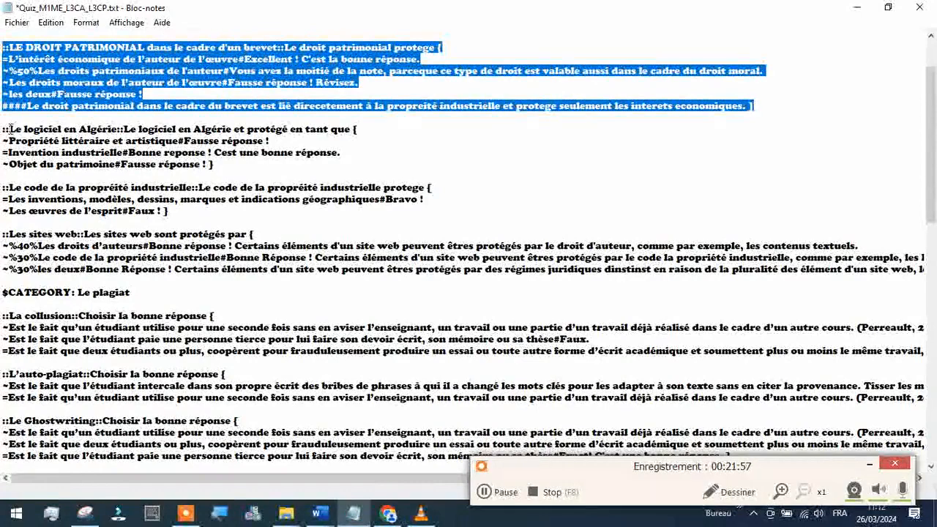
{"action": "left_click_drag", "start_coordinate": [9, 129], "coordinate": [3, 129]}
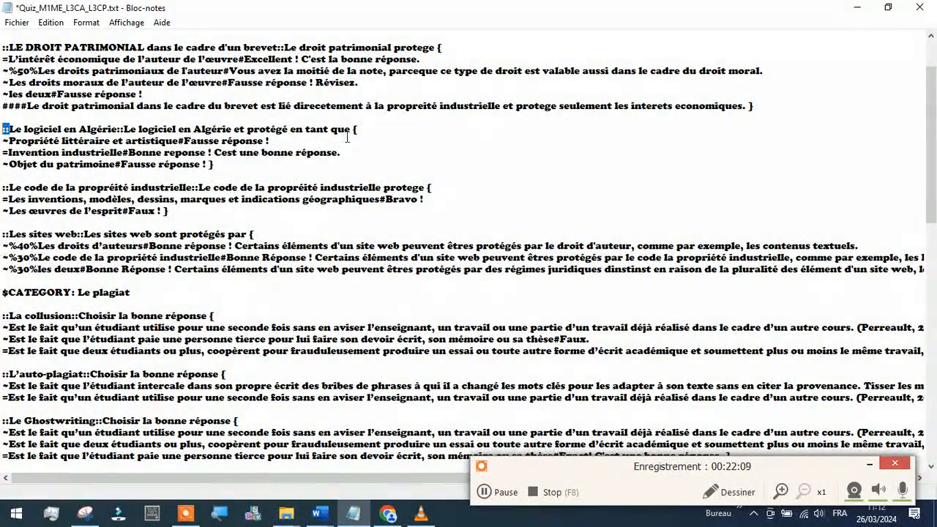
{"action": "left_click_drag", "start_coordinate": [362, 129], "coordinate": [352, 129]}
{"action": "left_click", "coordinate": [211, 164]}
{"action": "type", "text": "}"}
{"action": "scroll", "coordinate": [272, 169], "scroll_direction": "down", "scroll_amount": 2}
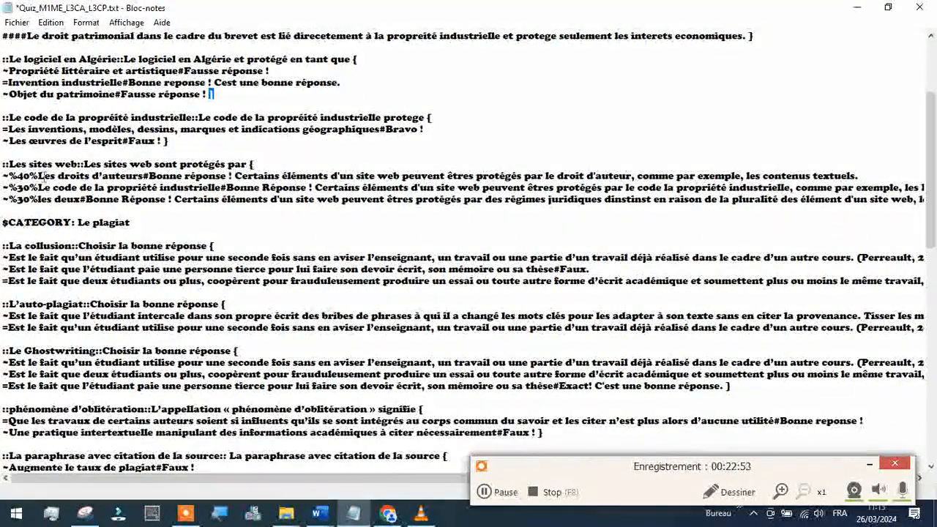
Compare the answer lines of the Propriété intellectuelle questions, highlighting parts of LE DROIT PATRIMONIAL and Les sites web.
{"action": "scroll", "coordinate": [102, 136], "scroll_direction": "up", "scroll_amount": 3}
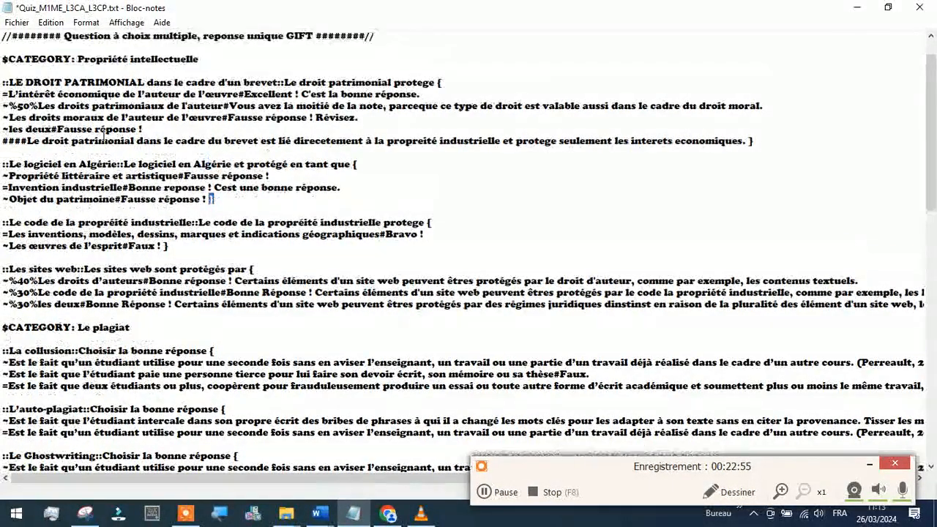
{"action": "left_click_drag", "start_coordinate": [55, 105], "coordinate": [45, 93]}
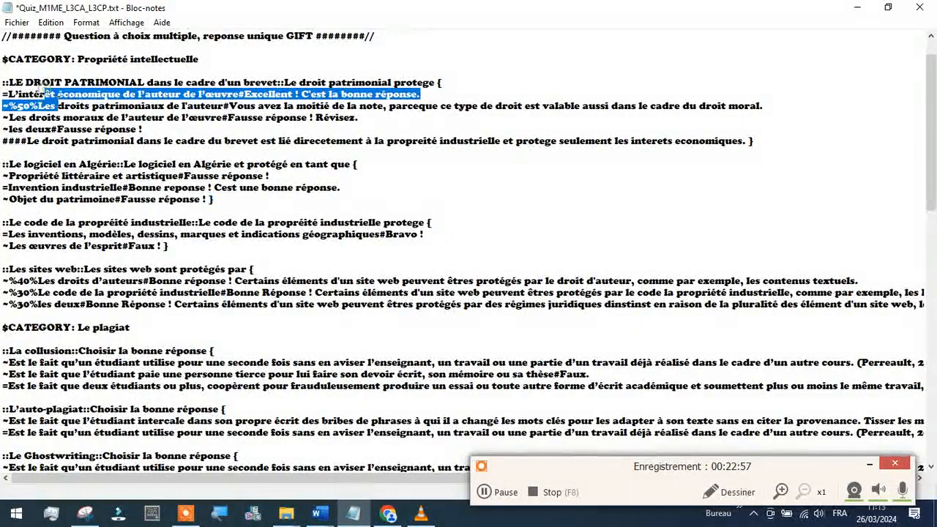
{"action": "left_click_drag", "start_coordinate": [82, 176], "coordinate": [103, 187]}
{"action": "left_click_drag", "start_coordinate": [68, 223], "coordinate": [104, 293]}
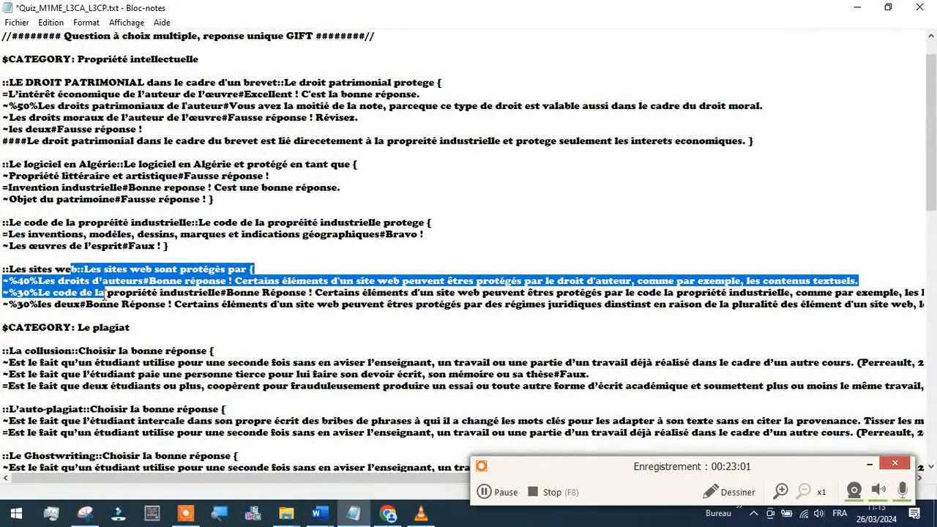
{"action": "scroll", "coordinate": [257, 234], "scroll_direction": "down", "scroll_amount": 1}
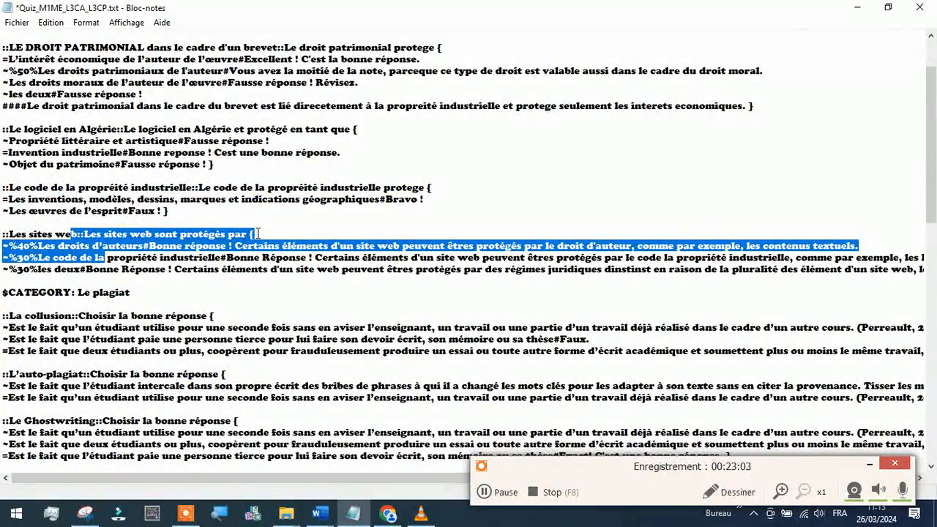
{"action": "scroll", "coordinate": [234, 237], "scroll_direction": "down", "scroll_amount": 2}
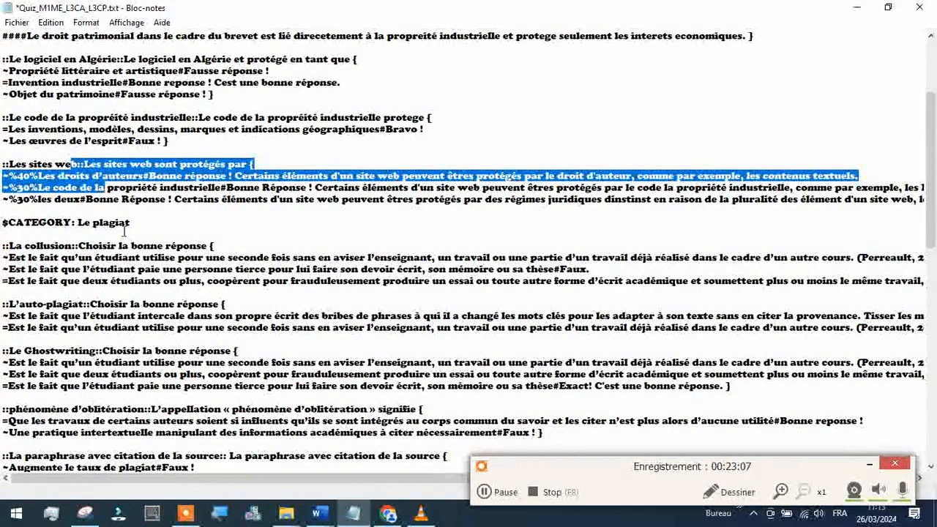
Examine the blank lines around $CATEGORY: Le plagiat and review the remaining categories and questions through the file's end.
{"action": "left_click", "coordinate": [8, 208]}
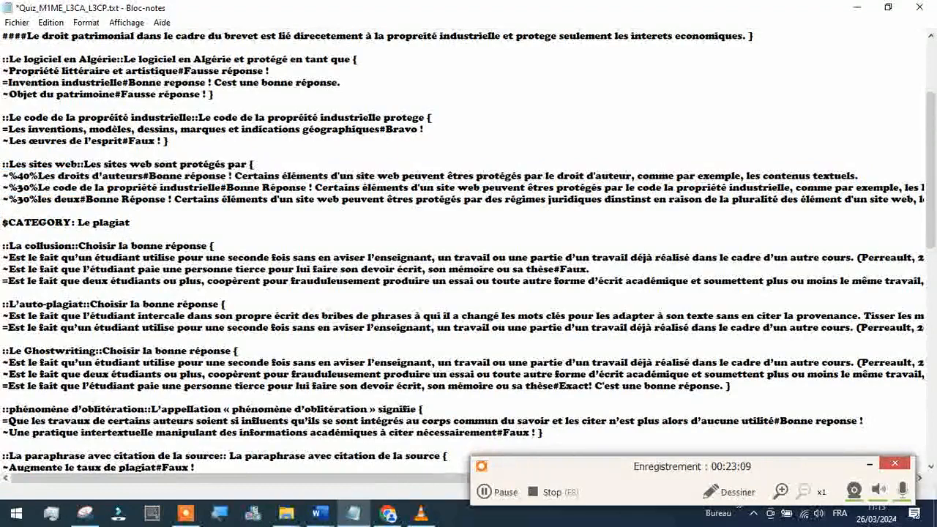
{"action": "left_click", "coordinate": [8, 232]}
{"action": "scroll", "coordinate": [194, 243], "scroll_direction": "down", "scroll_amount": 1}
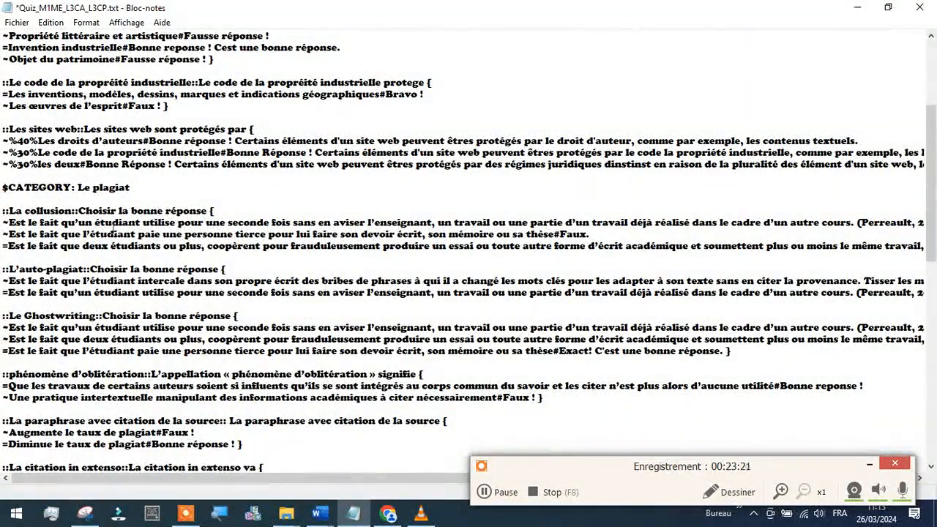
{"action": "scroll", "coordinate": [194, 248], "scroll_direction": "down", "scroll_amount": 4}
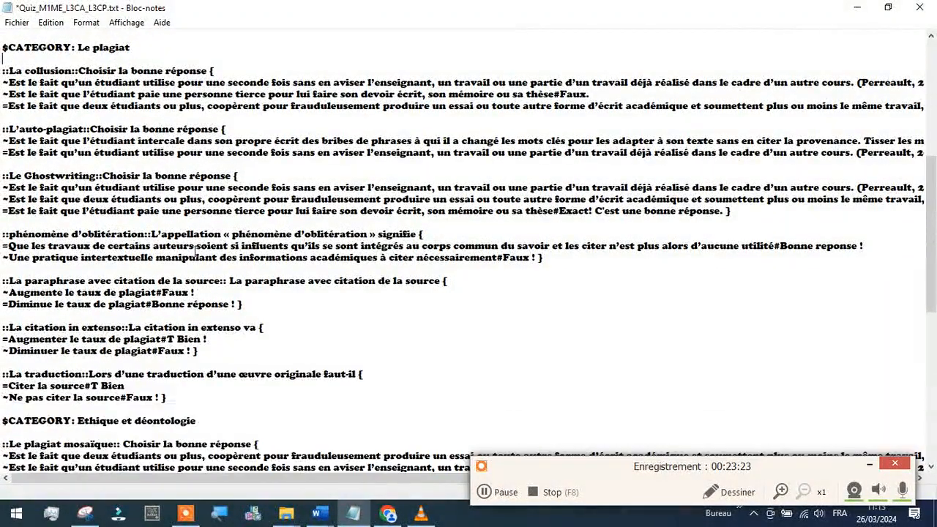
{"action": "scroll", "coordinate": [195, 249], "scroll_direction": "down", "scroll_amount": 3}
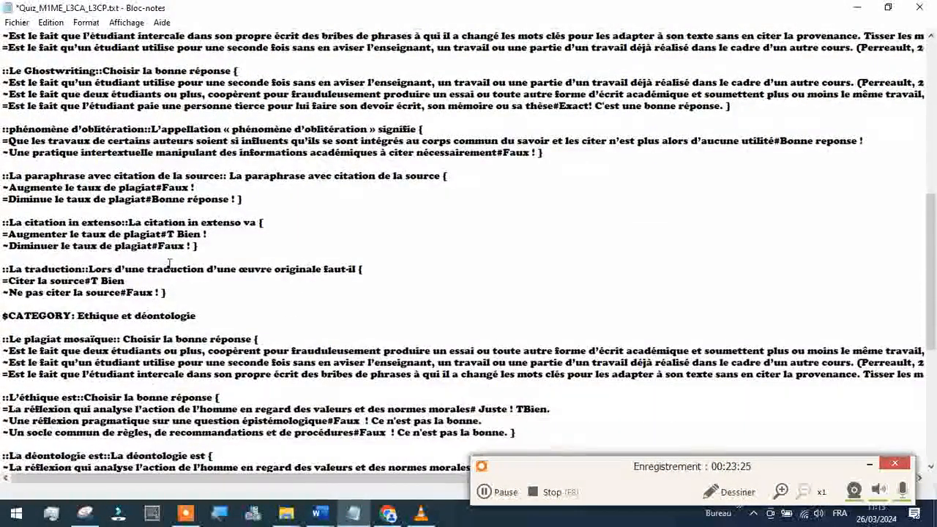
{"action": "scroll", "coordinate": [169, 262], "scroll_direction": "down", "scroll_amount": 4}
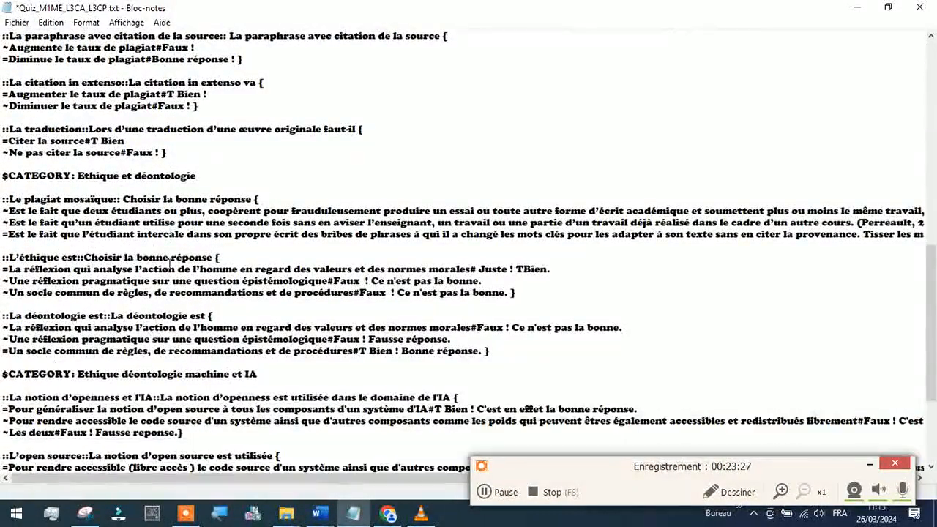
{"action": "scroll", "coordinate": [169, 262], "scroll_direction": "down", "scroll_amount": 5}
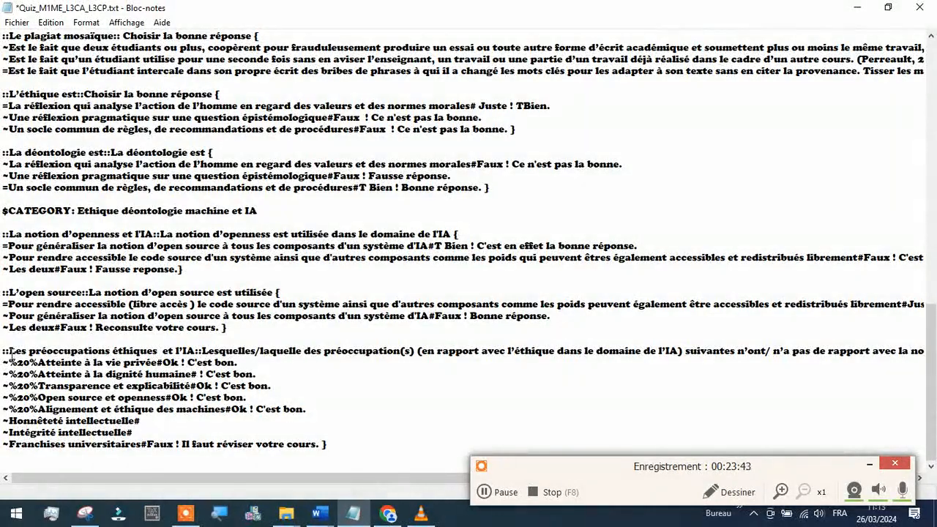
Examine the :: markers around the title of the Les préoccupations éthiques et l'IA question.
{"action": "left_click_drag", "start_coordinate": [10, 352], "coordinate": [2, 352]}
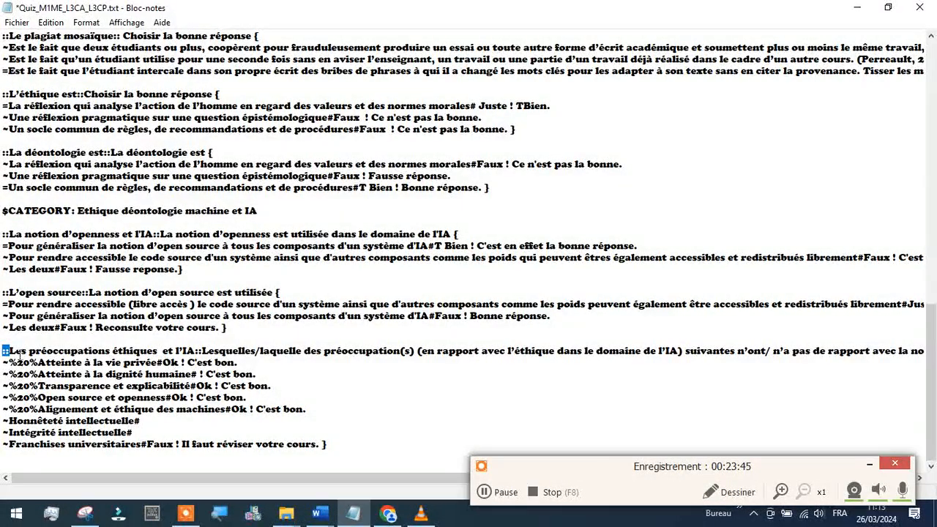
{"action": "left_click_drag", "start_coordinate": [204, 351], "coordinate": [194, 350]}
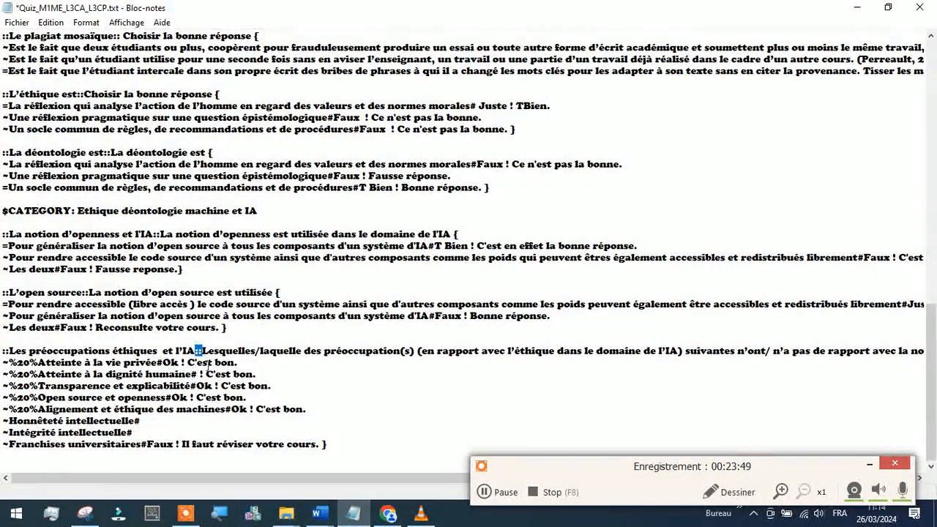
{"action": "left_click", "coordinate": [224, 350]}
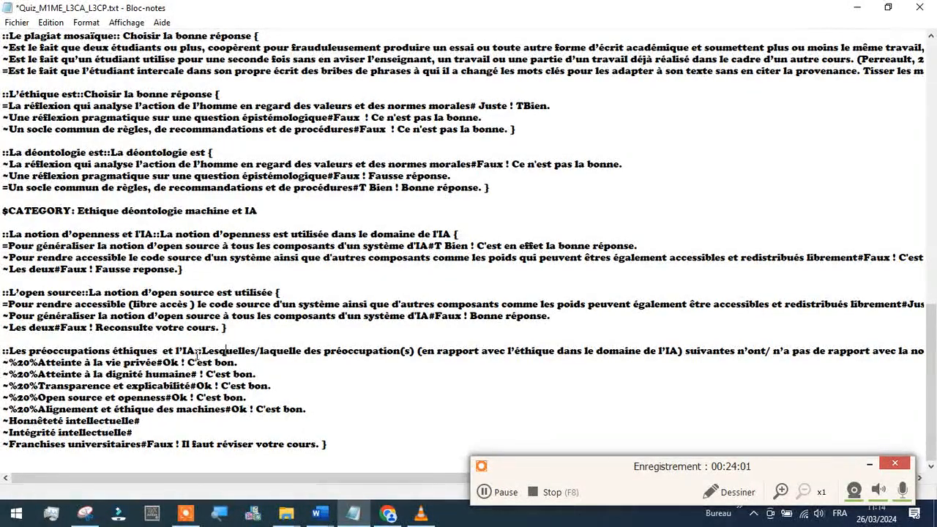
{"action": "left_click_drag", "start_coordinate": [202, 353], "coordinate": [195, 352]}
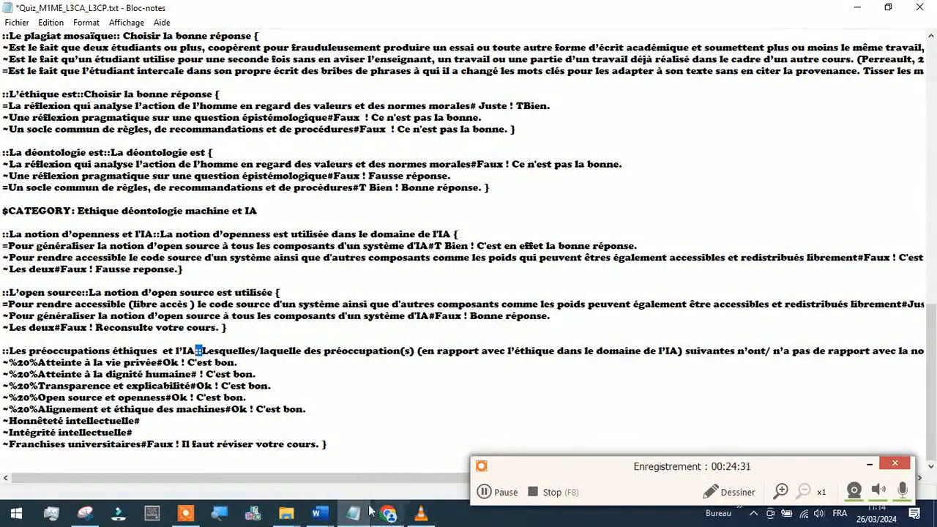
Examine the end of the Les préoccupations éthiques question text and its opening brace, and highlight the ~%20%Alignement et éthique des machines answer.
{"action": "left_click_drag", "start_coordinate": [383, 479], "coordinate": [503, 491]}
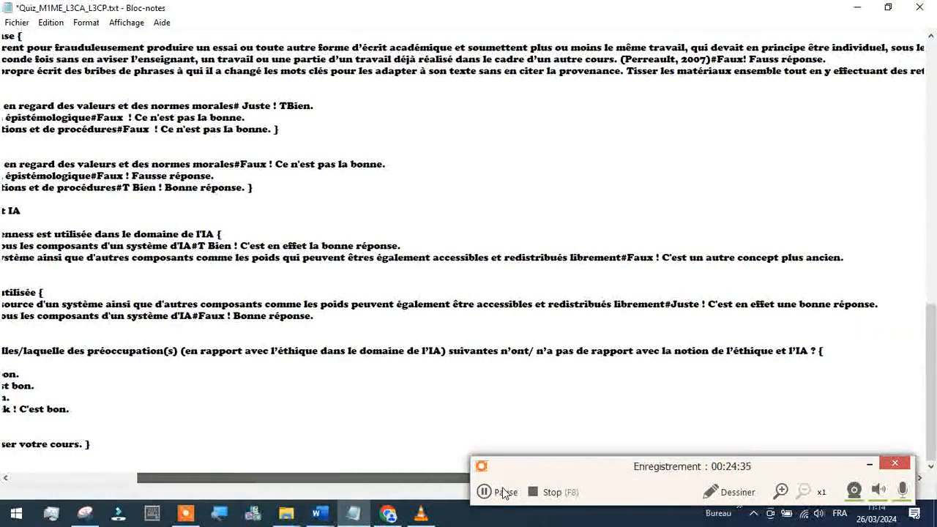
{"action": "left_click_drag", "start_coordinate": [807, 354], "coordinate": [812, 355]}
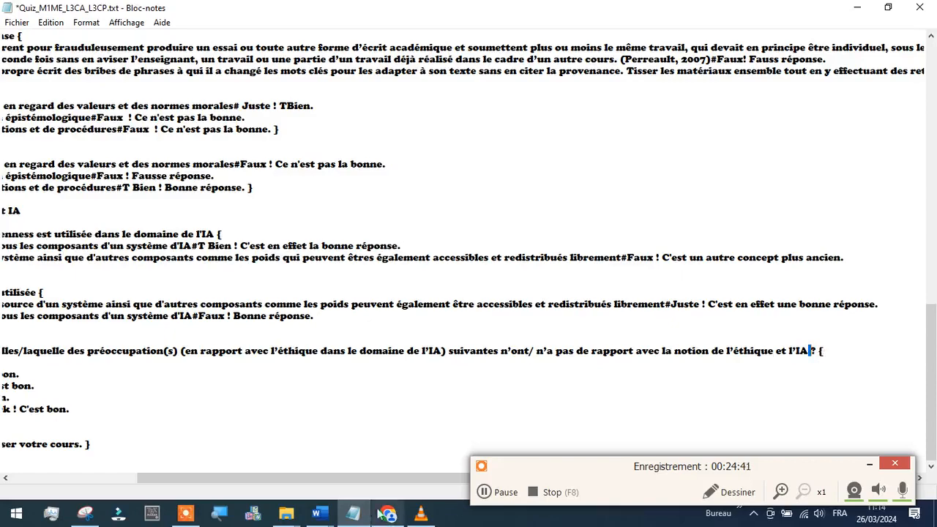
{"action": "left_click_drag", "start_coordinate": [338, 479], "coordinate": [136, 479]}
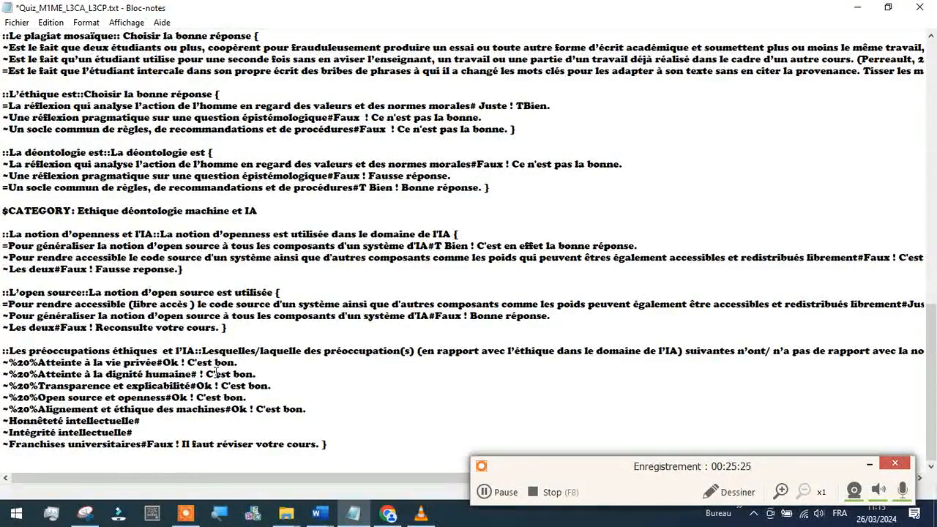
{"action": "left_click_drag", "start_coordinate": [325, 479], "coordinate": [426, 479]}
{"action": "left_click_drag", "start_coordinate": [366, 489], "coordinate": [256, 480]}
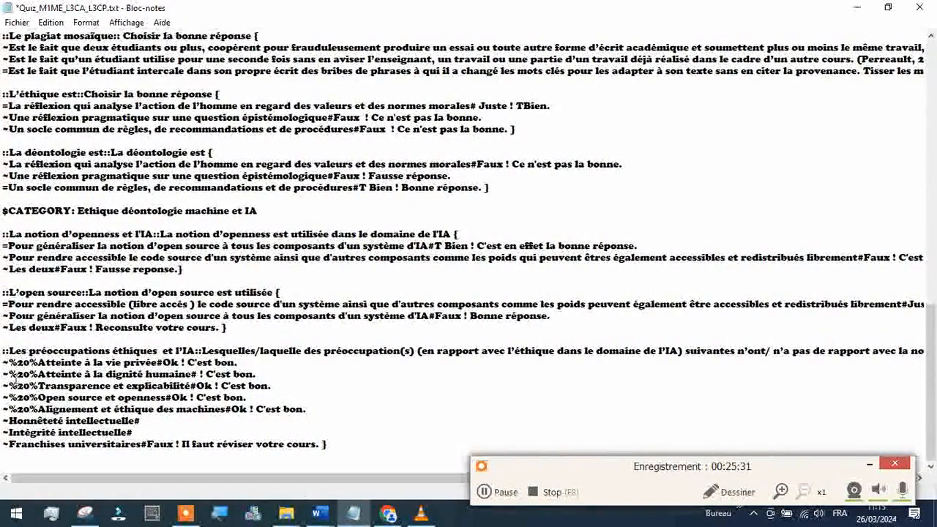
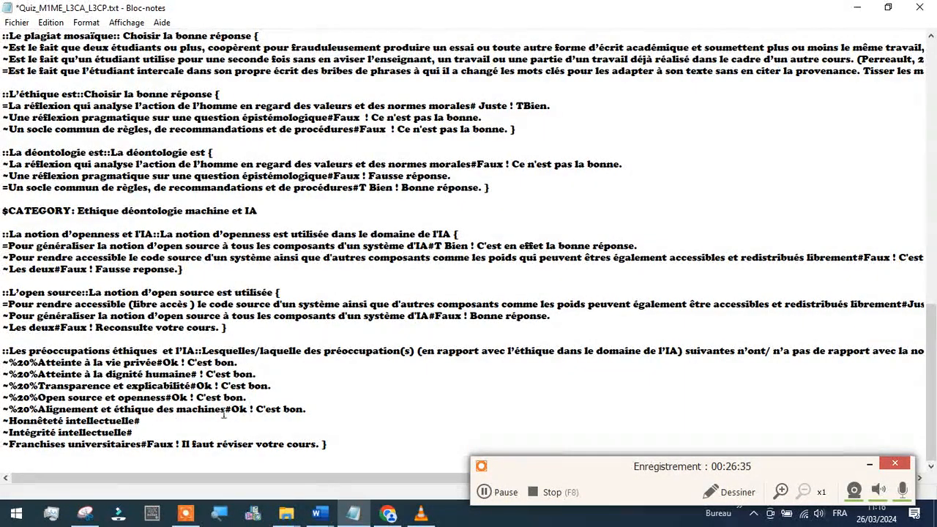
{"action": "left_click_drag", "start_coordinate": [3, 409], "coordinate": [248, 410]}
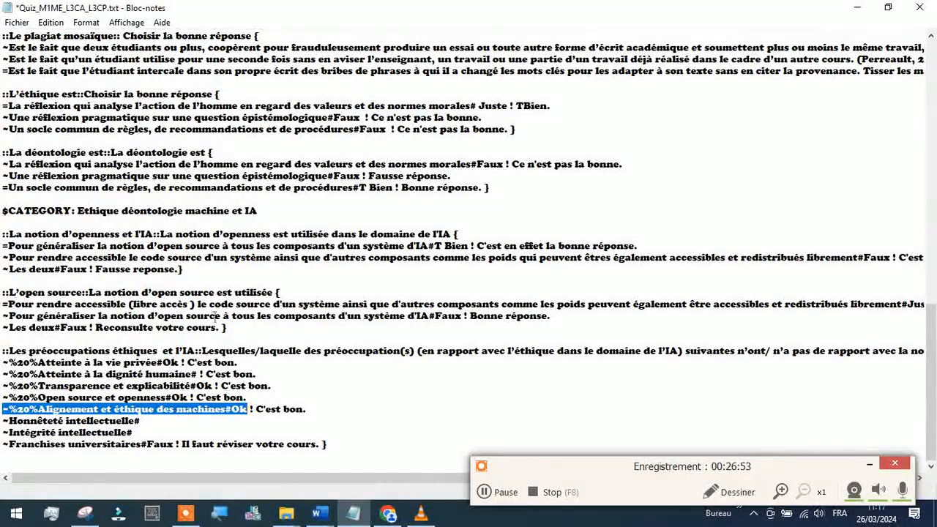
Save the file in Téléchargements as Quiz_M1ME_L3CA_L3CP.txt with UTF-8 encoding, overwriting the existing copy.
{"action": "scroll", "coordinate": [208, 318], "scroll_direction": "up", "scroll_amount": 17}
{"action": "scroll", "coordinate": [232, 325], "scroll_direction": "up", "scroll_amount": 5}
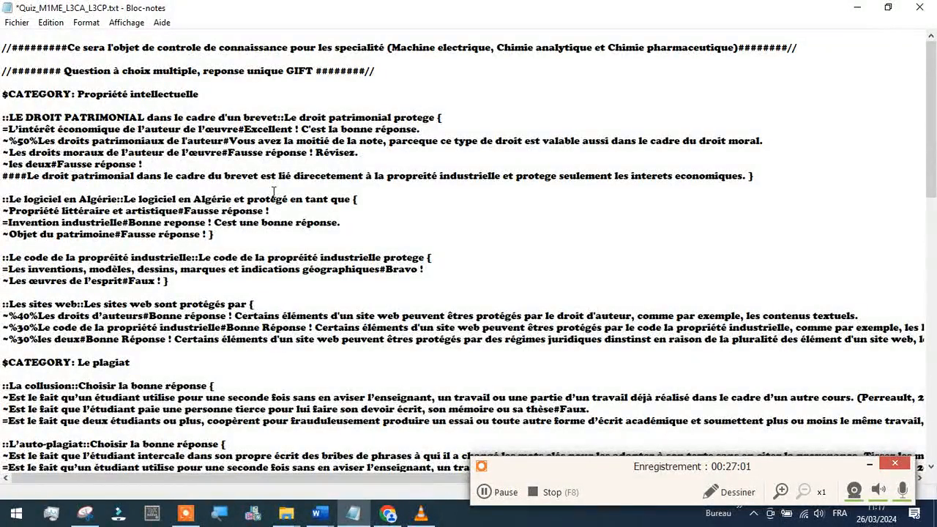
{"action": "left_click", "coordinate": [9, 23]}
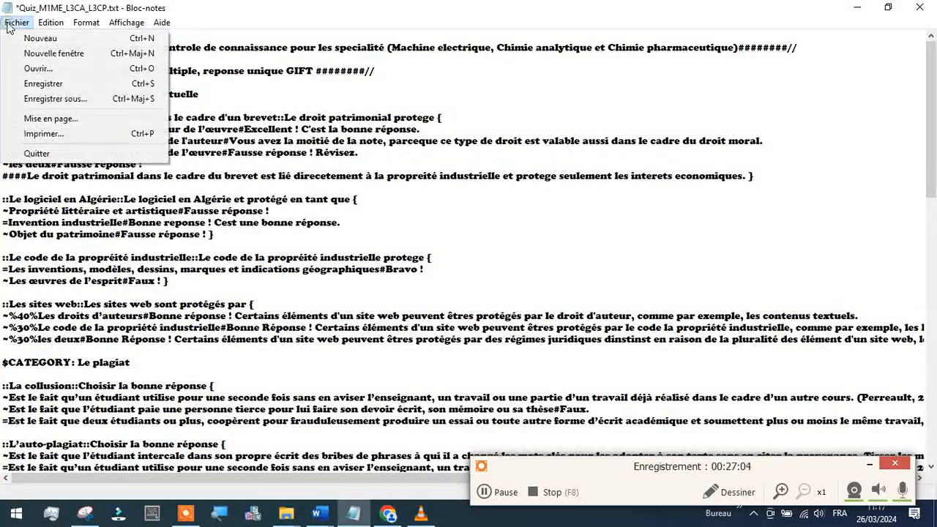
{"action": "left_click", "coordinate": [80, 98]}
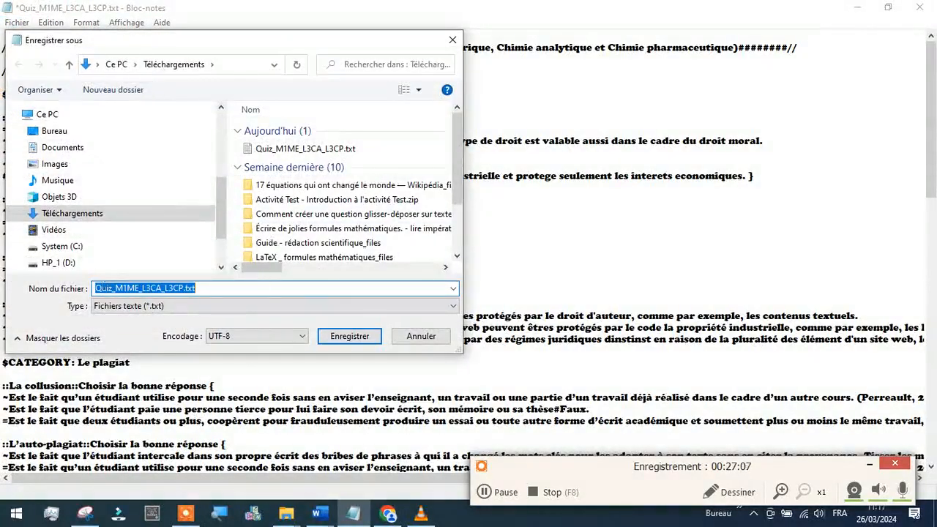
{"action": "left_click", "coordinate": [303, 338]}
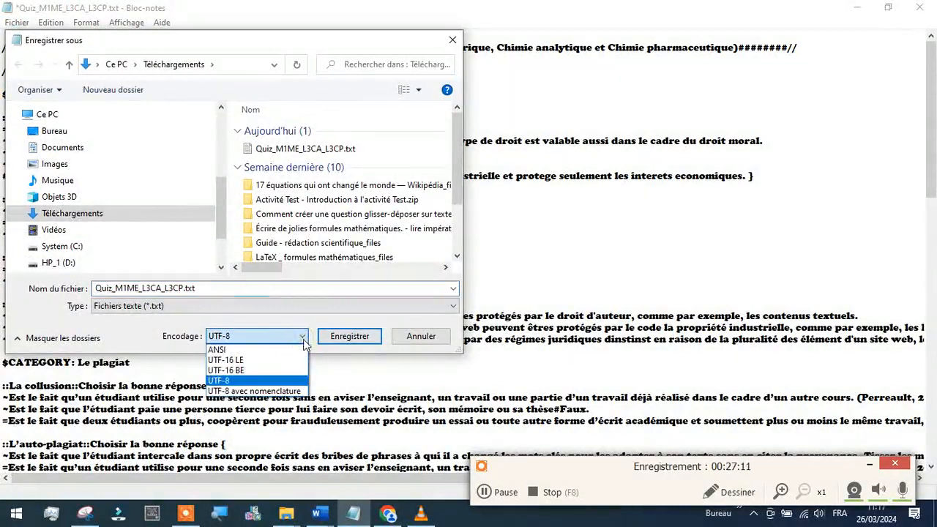
{"action": "left_click", "coordinate": [234, 381]}
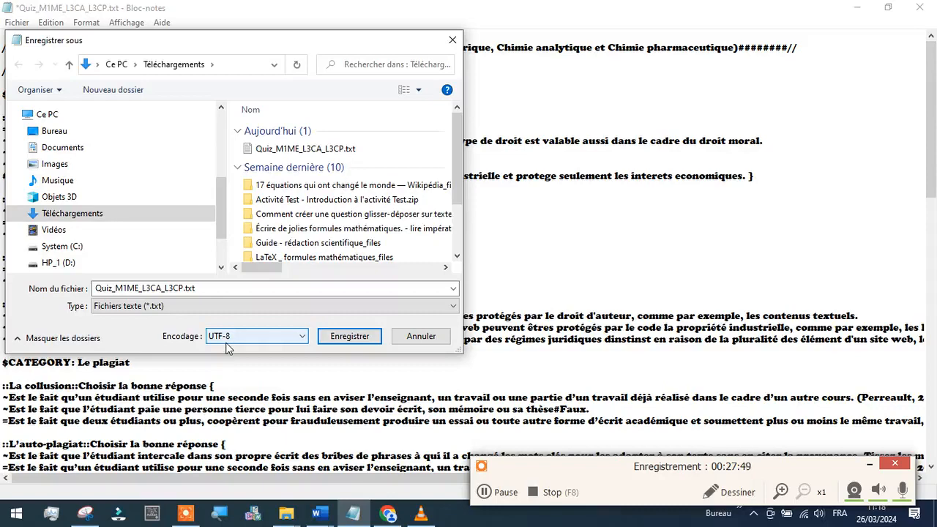
{"action": "left_click", "coordinate": [352, 341]}
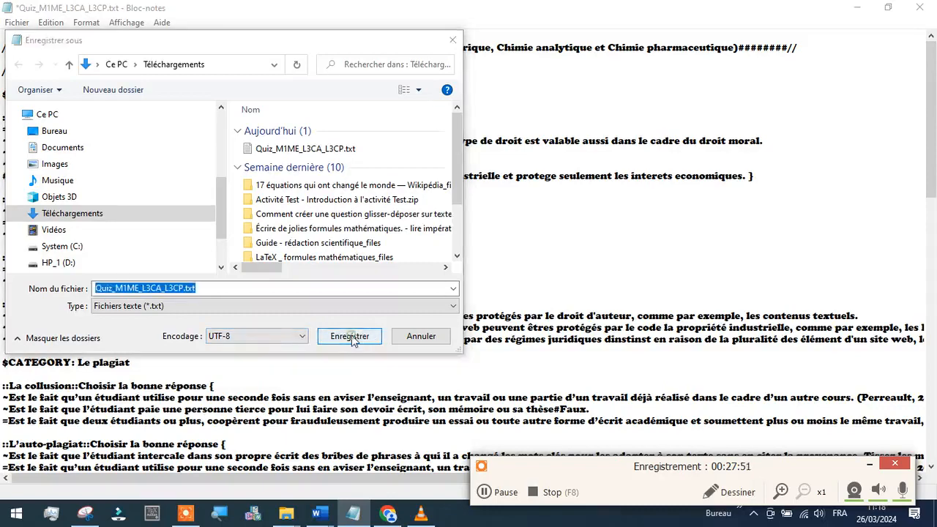
{"action": "left_click", "coordinate": [500, 258]}
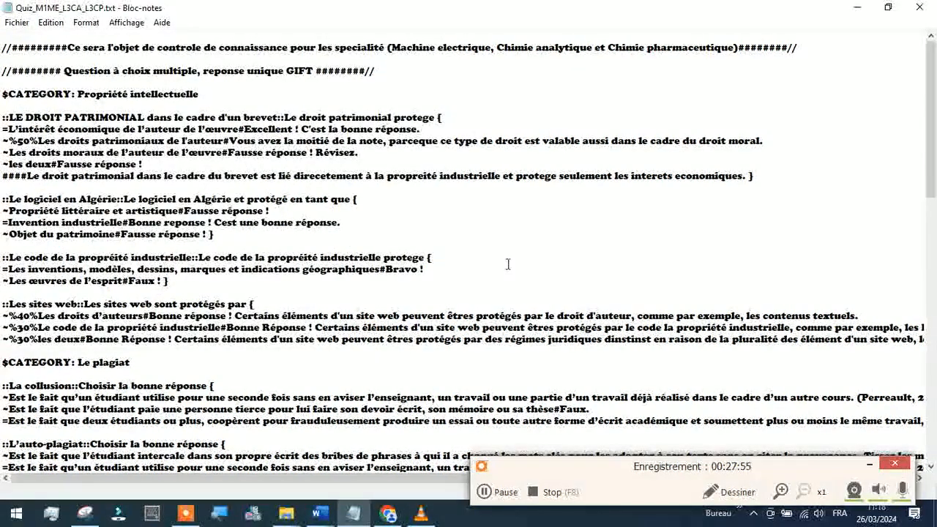
Switch to Chrome and open the Ethique et déontologie copie 4 course from Mes cours in a new tab.
{"action": "left_click", "coordinate": [388, 513]}
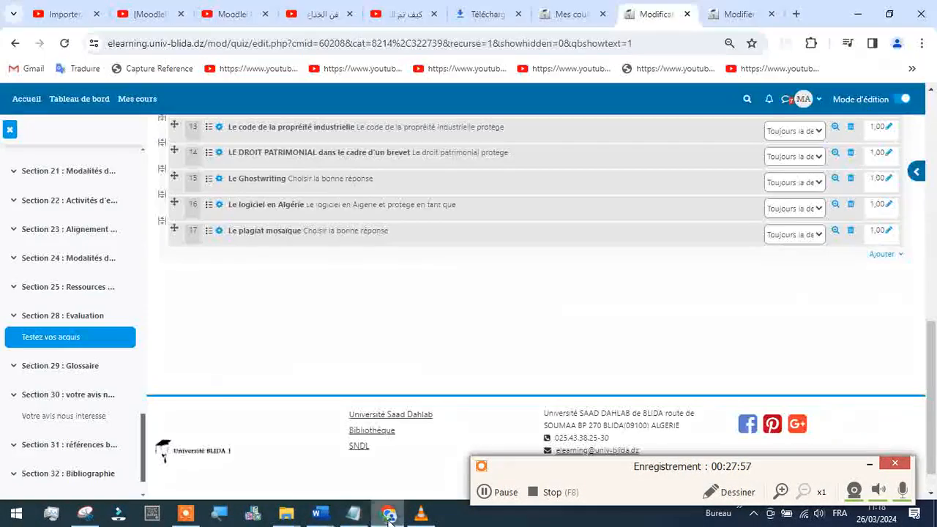
{"action": "scroll", "coordinate": [564, 261], "scroll_direction": "up", "scroll_amount": 5}
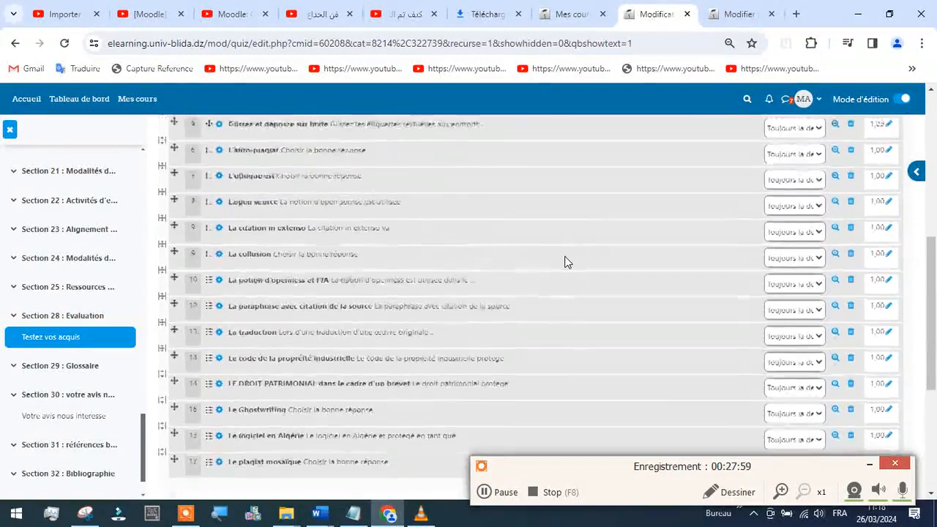
{"action": "left_click", "coordinate": [575, 16]}
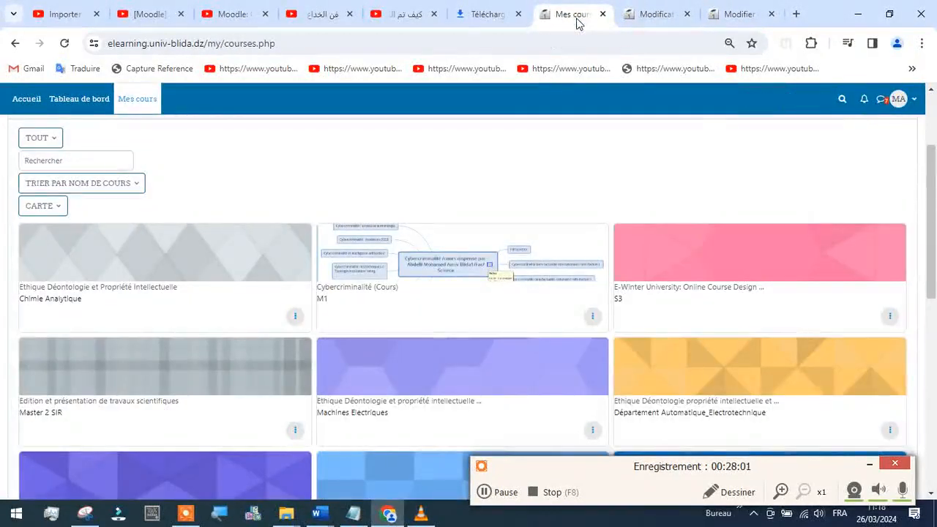
{"action": "scroll", "coordinate": [507, 236], "scroll_direction": "down", "scroll_amount": 2}
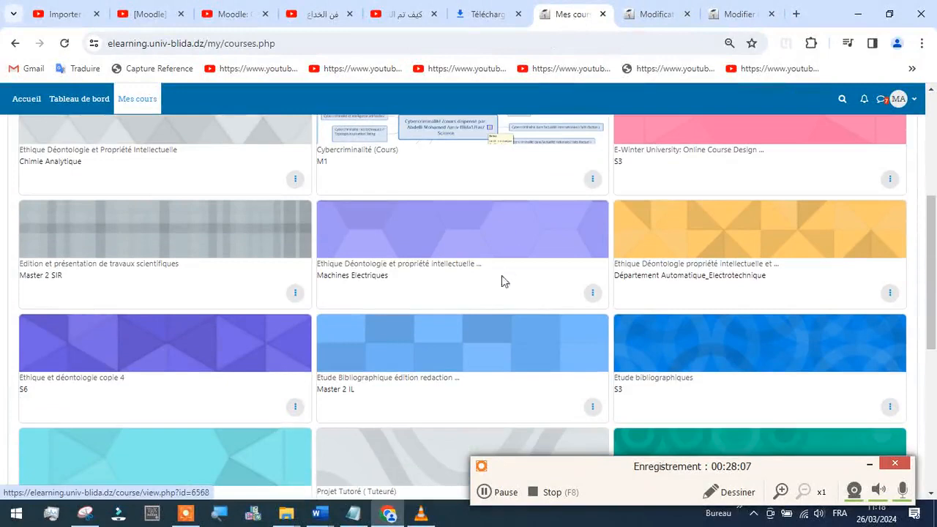
{"action": "left_click", "coordinate": [354, 514]}
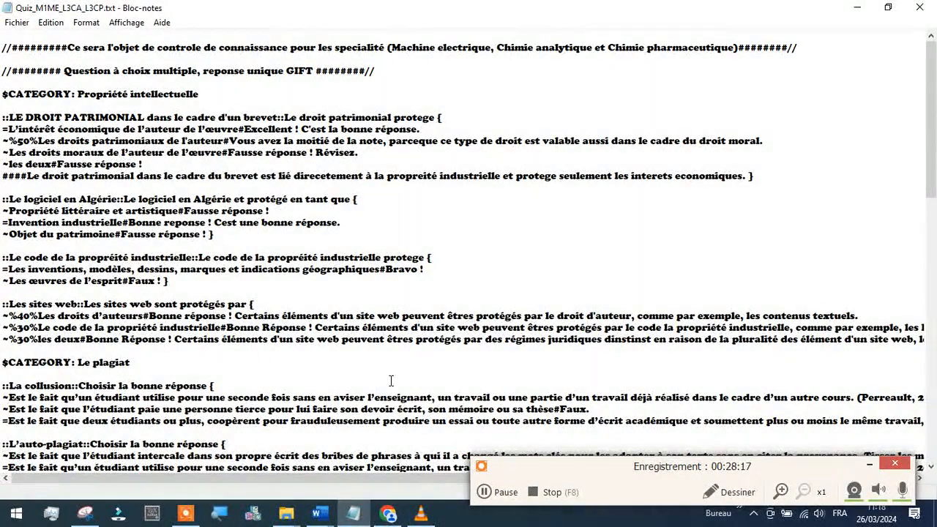
{"action": "left_click", "coordinate": [388, 514]}
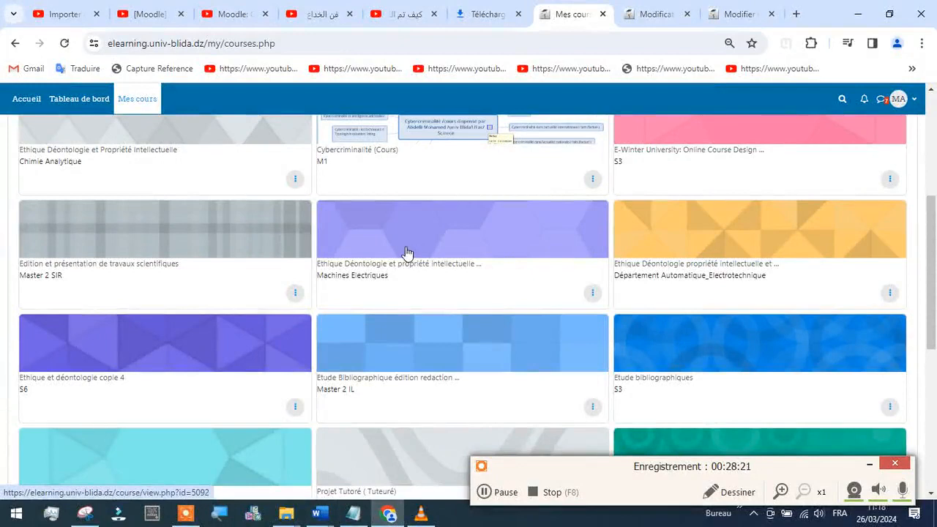
{"action": "scroll", "coordinate": [256, 282], "scroll_direction": "down", "scroll_amount": 1}
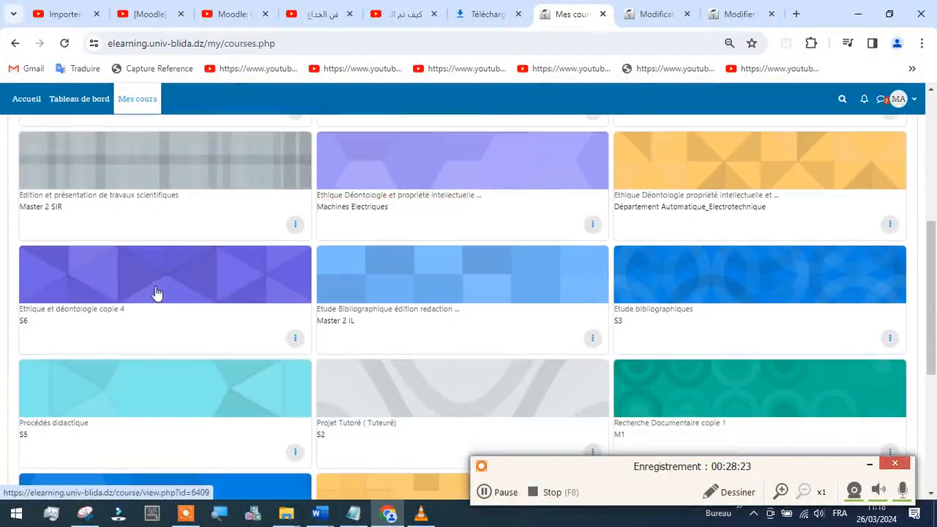
{"action": "right_click", "coordinate": [114, 291]}
{"action": "left_click", "coordinate": [166, 299]}
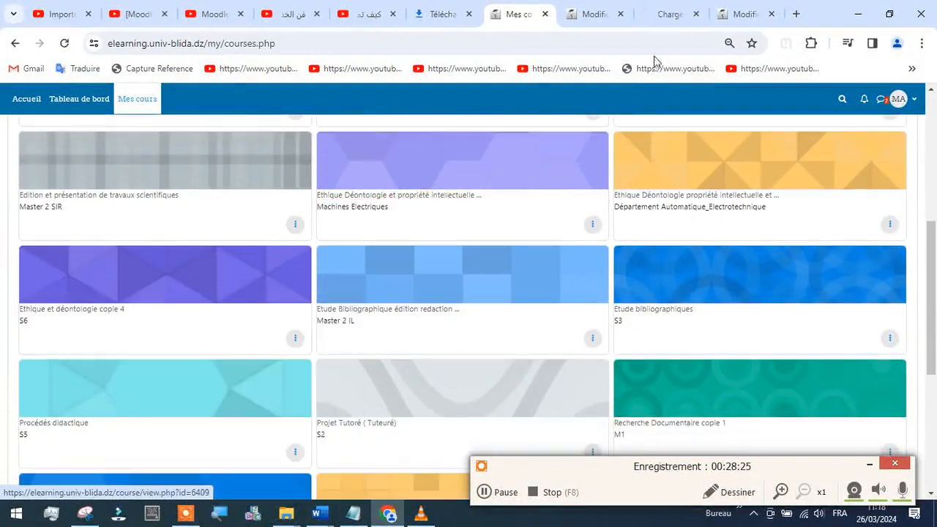
{"action": "left_click", "coordinate": [671, 15]}
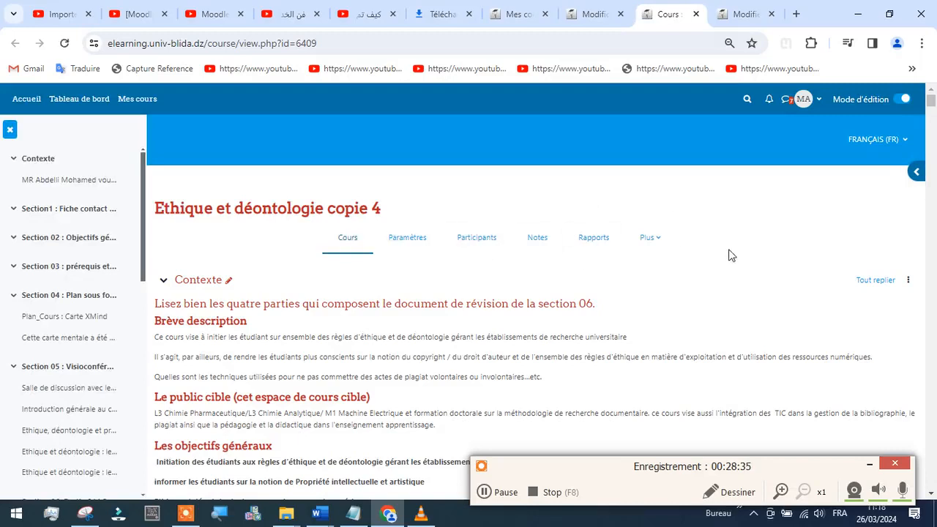
Add the Administration block to the Ethique et déontologie copie 4 course page.
{"action": "scroll", "coordinate": [729, 254], "scroll_direction": "down", "scroll_amount": 1}
{"action": "scroll", "coordinate": [730, 254], "scroll_direction": "down", "scroll_amount": 1}
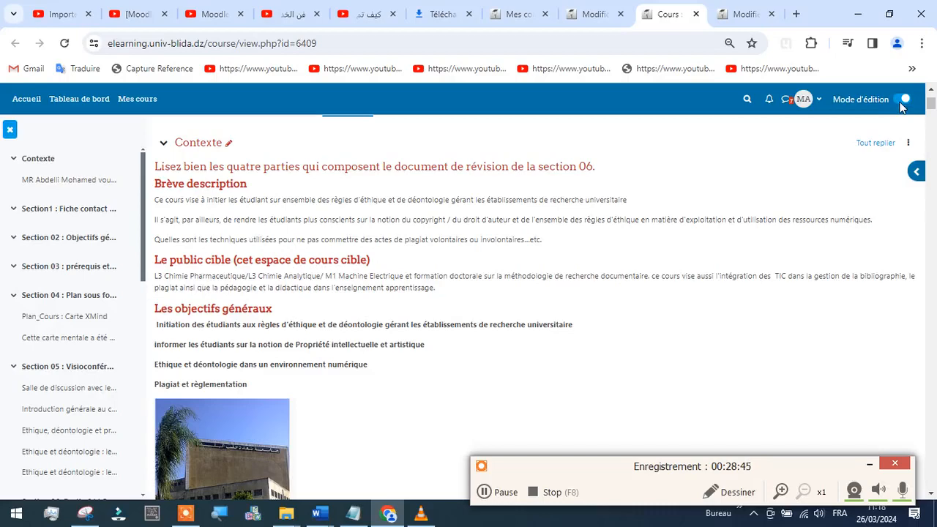
{"action": "left_click", "coordinate": [914, 171]}
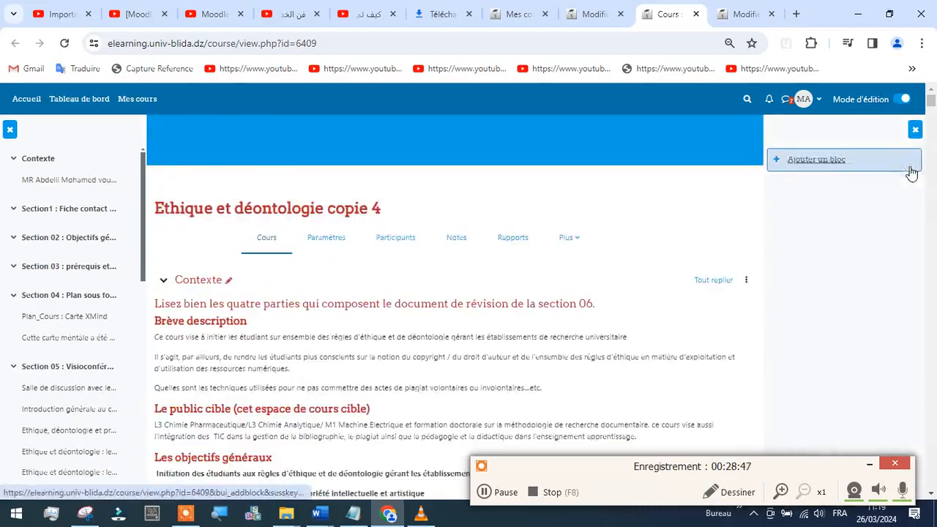
{"action": "left_click", "coordinate": [800, 159]}
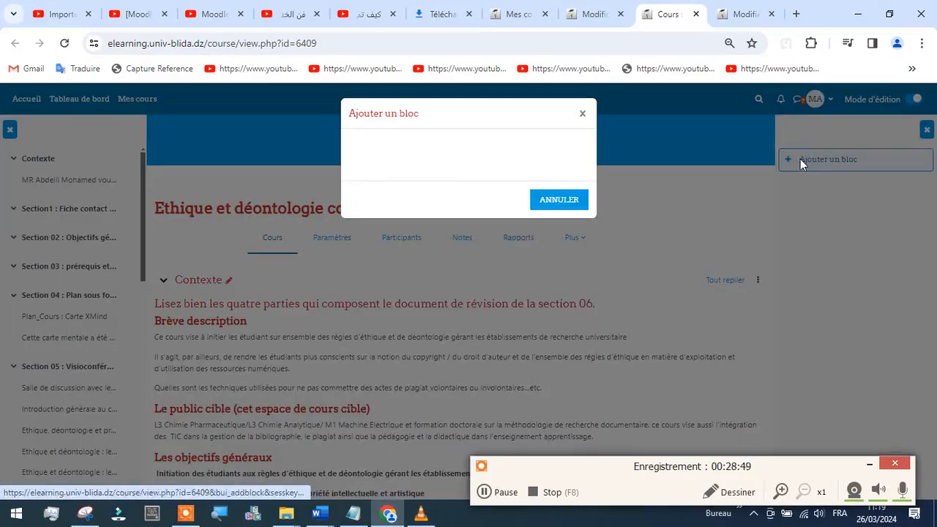
{"action": "left_click", "coordinate": [401, 205]}
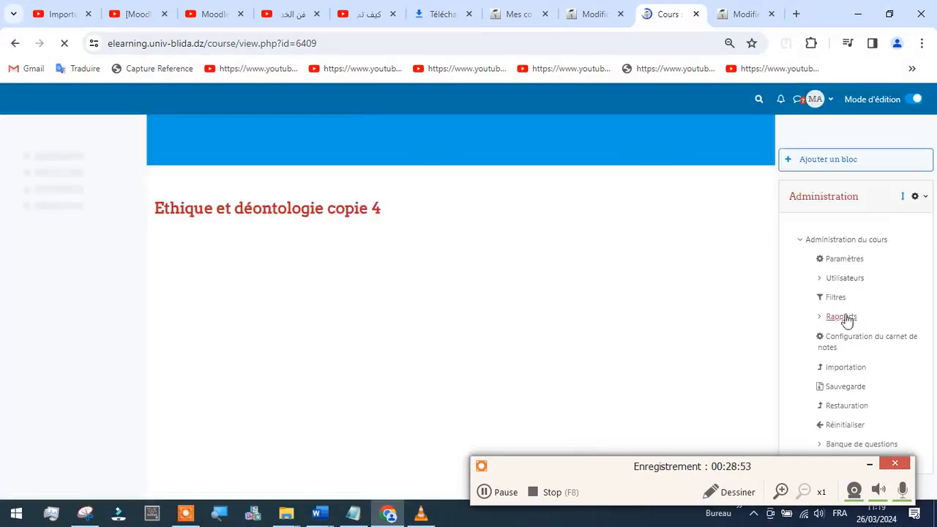
Open the Catégories page of the course's Banque de questions from the Administration block.
{"action": "scroll", "coordinate": [811, 442], "scroll_direction": "down", "scroll_amount": 2}
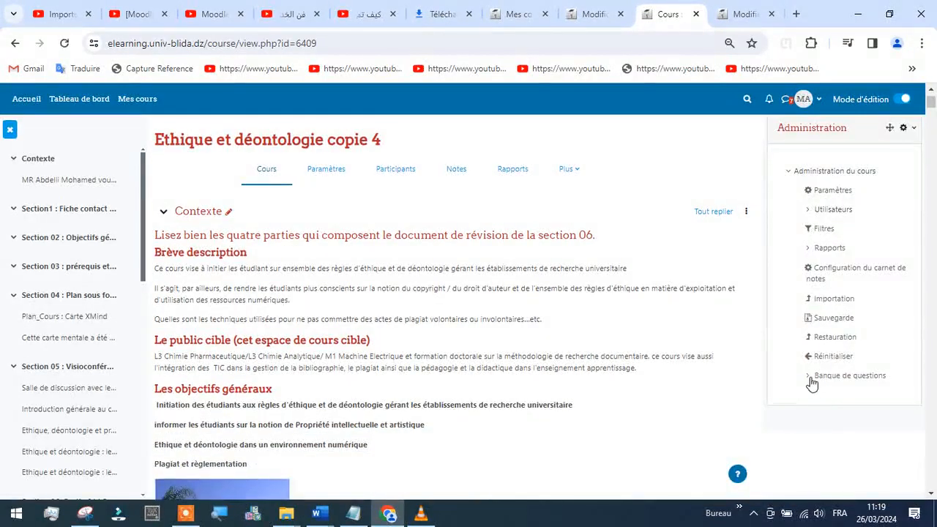
{"action": "left_click", "coordinate": [810, 377]}
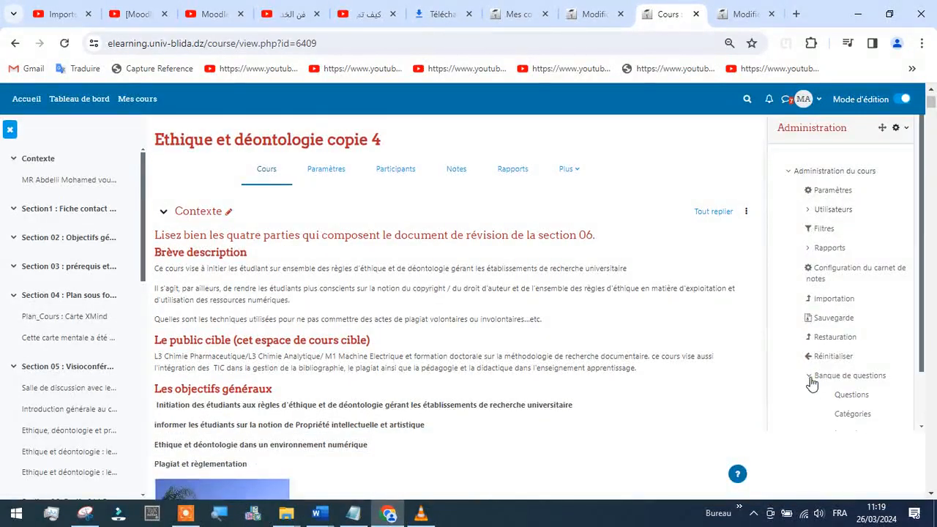
{"action": "left_click", "coordinate": [848, 417]}
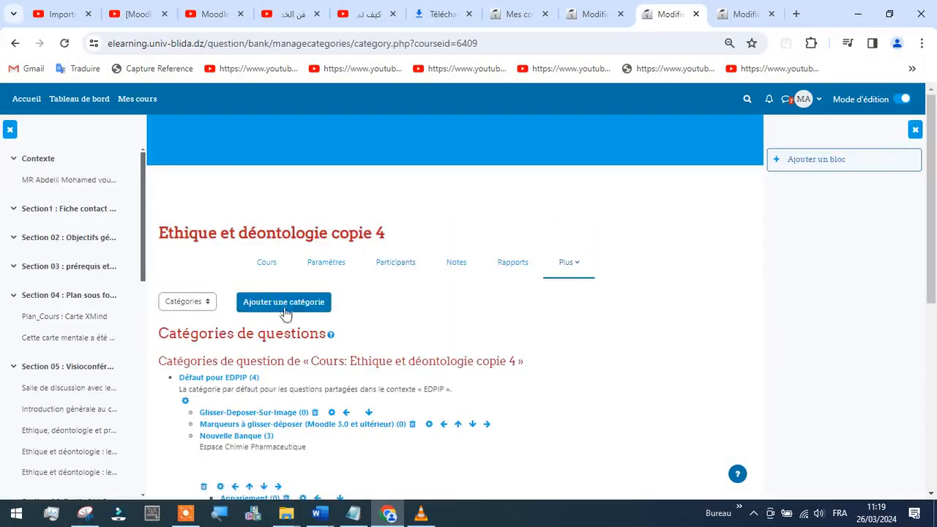
Add a question category named L3_S6_CANCP under Défaut pour EDPIP with the description Quiz EDPI.
{"action": "scroll", "coordinate": [415, 265], "scroll_direction": "down", "scroll_amount": 4}
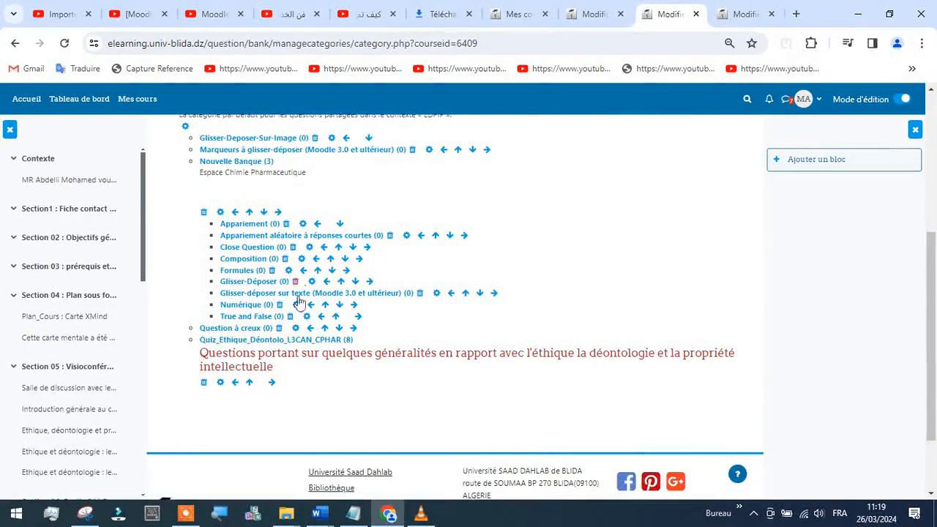
{"action": "scroll", "coordinate": [302, 346], "scroll_direction": "up", "scroll_amount": 3}
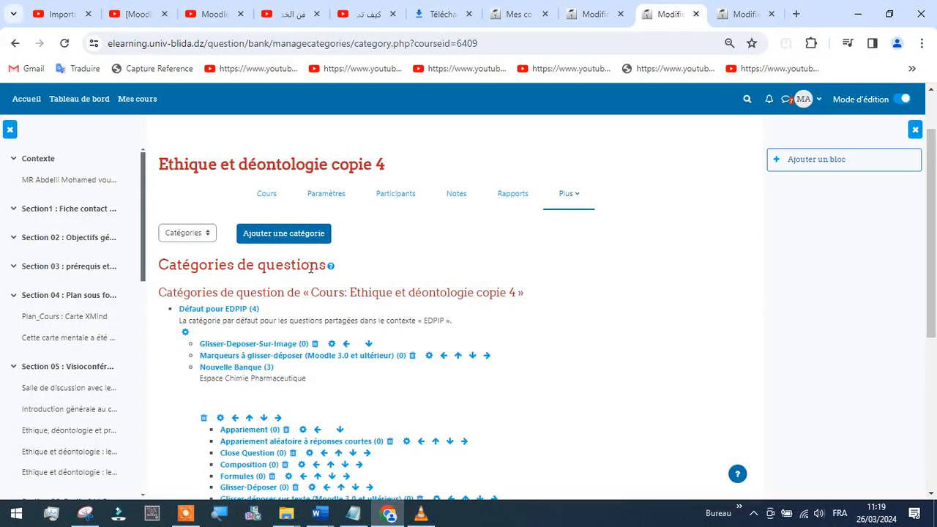
{"action": "left_click", "coordinate": [273, 239]}
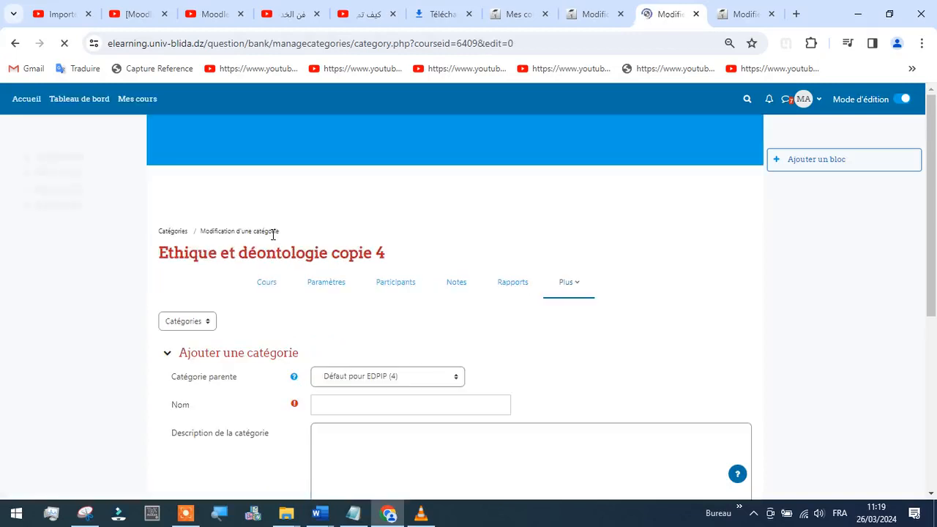
{"action": "left_click", "coordinate": [324, 400]}
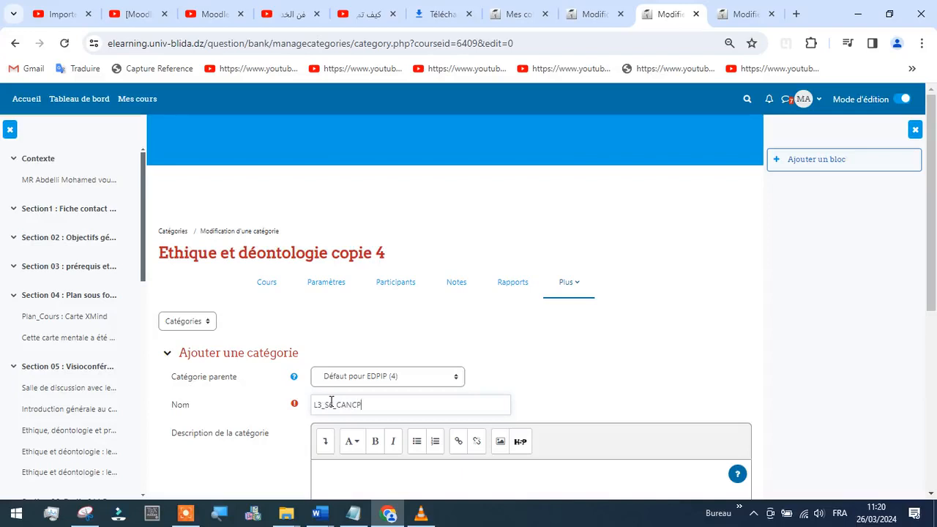
{"action": "scroll", "coordinate": [454, 399], "scroll_direction": "down", "scroll_amount": 1}
{"action": "left_click", "coordinate": [328, 412]}
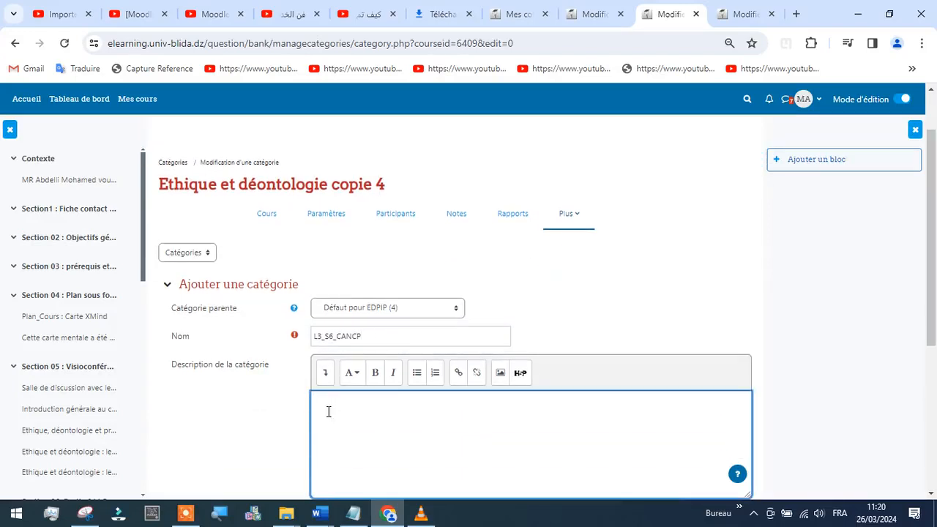
{"action": "type", "text": "Quiz EDPI"}
{"action": "scroll", "coordinate": [515, 325], "scroll_direction": "down", "scroll_amount": 3}
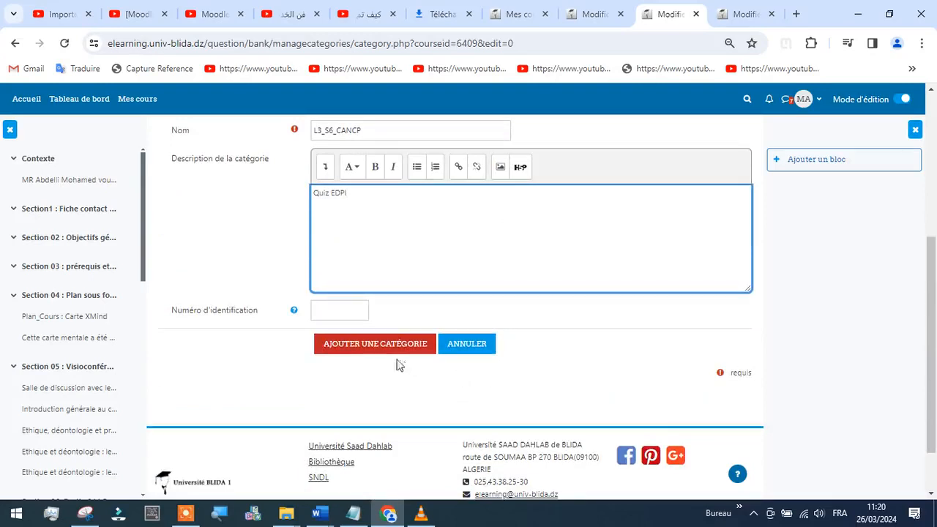
{"action": "left_click", "coordinate": [349, 345]}
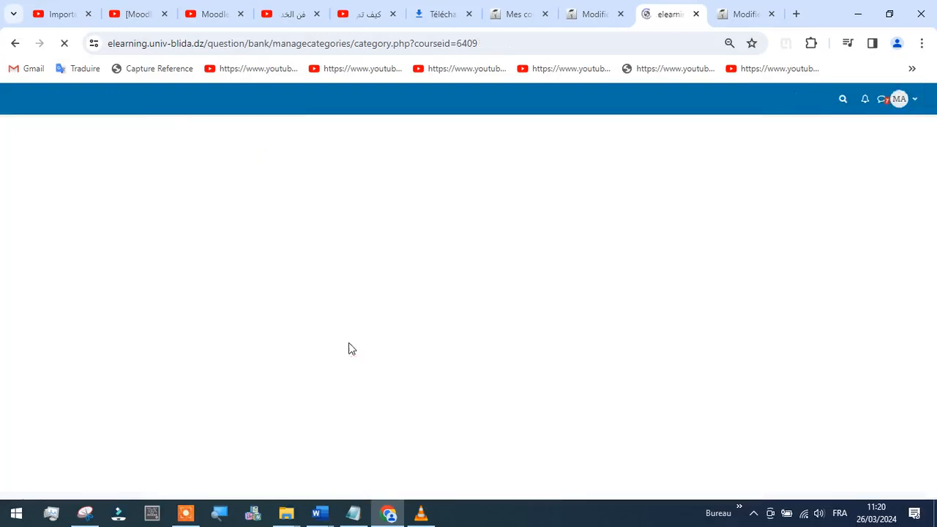
Examine the course's question category list, locating L3_S6_CANCP among the other categories.
{"action": "scroll", "coordinate": [405, 294], "scroll_direction": "down", "scroll_amount": 3}
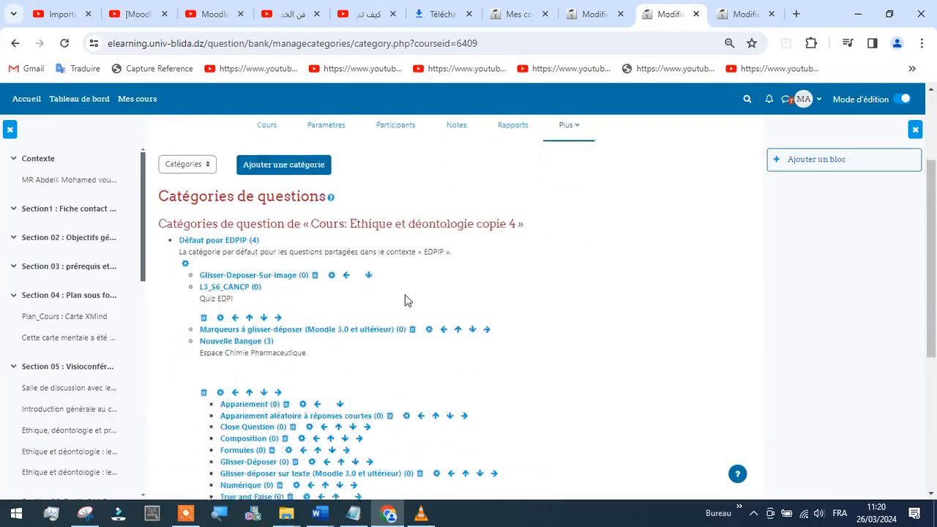
{"action": "scroll", "coordinate": [405, 295], "scroll_direction": "down", "scroll_amount": 2}
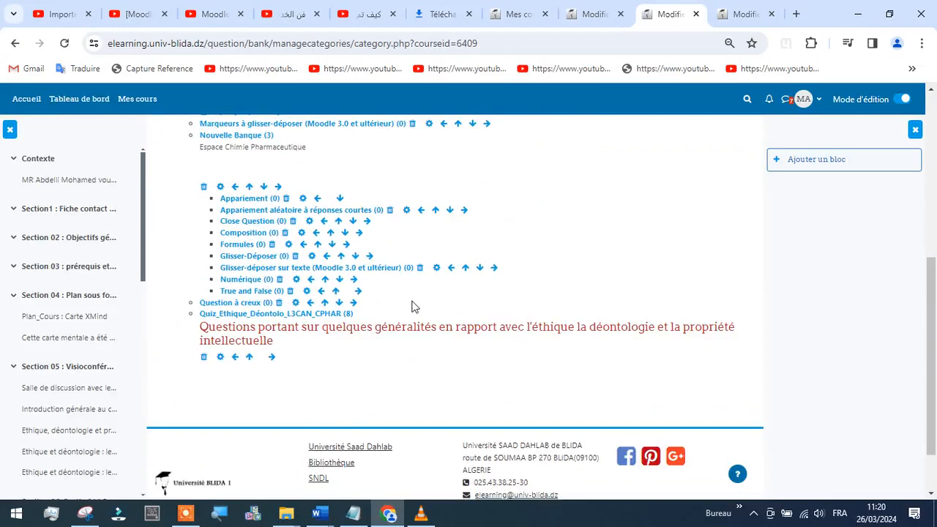
{"action": "scroll", "coordinate": [411, 305], "scroll_direction": "up", "scroll_amount": 3}
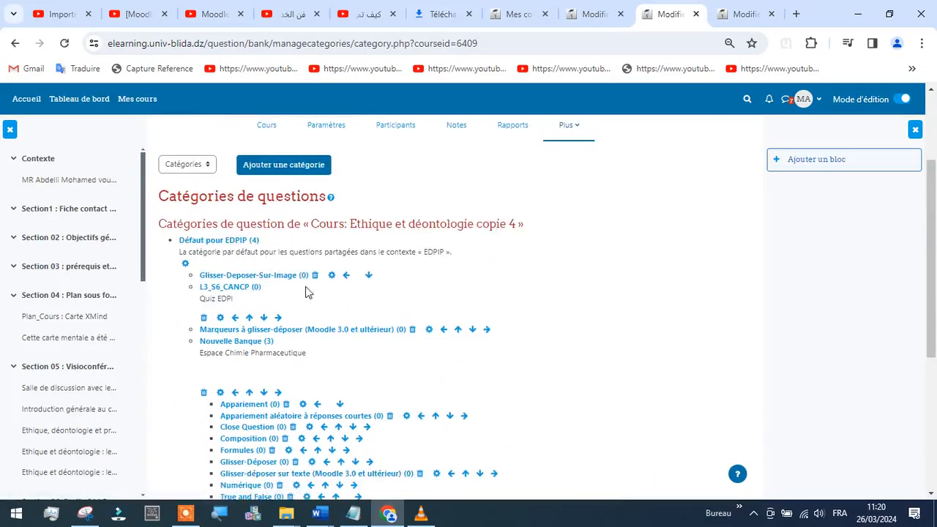
{"action": "scroll", "coordinate": [290, 292], "scroll_direction": "down", "scroll_amount": 1}
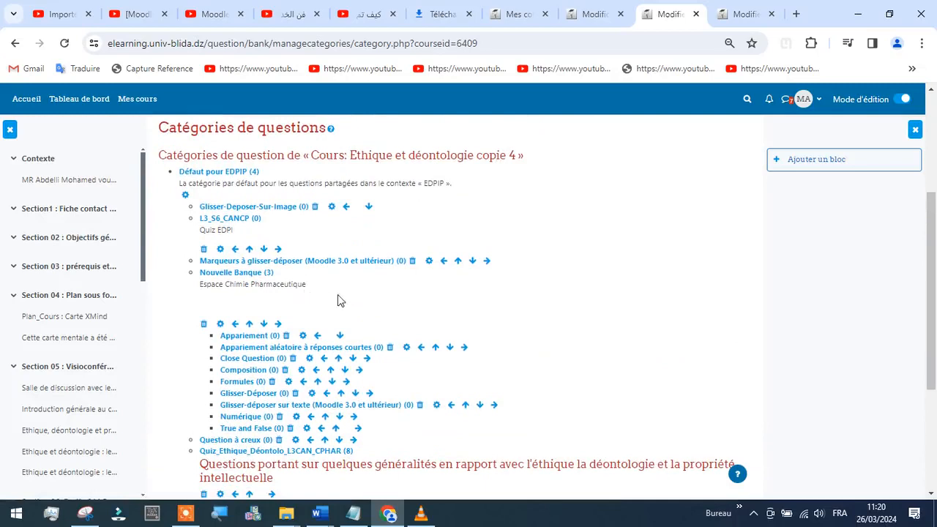
{"action": "scroll", "coordinate": [395, 291], "scroll_direction": "down", "scroll_amount": 2}
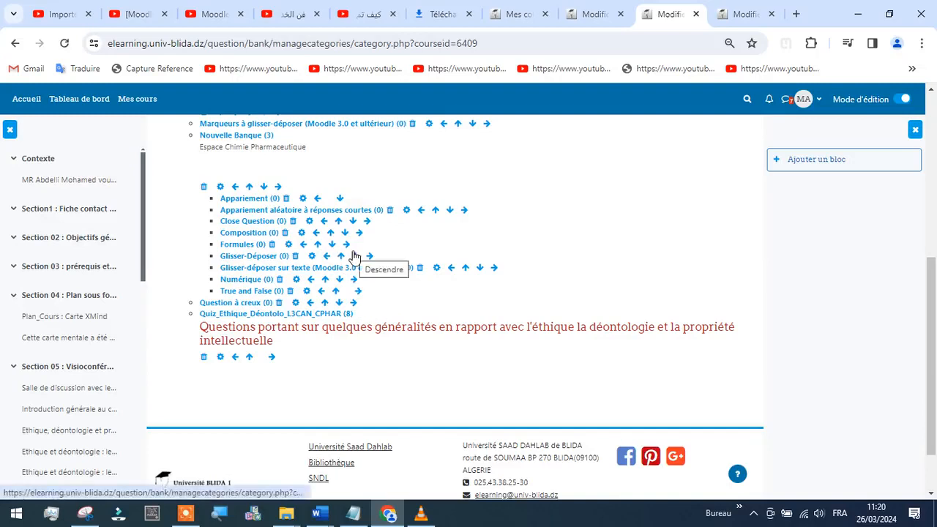
{"action": "scroll", "coordinate": [353, 255], "scroll_direction": "up", "scroll_amount": 1}
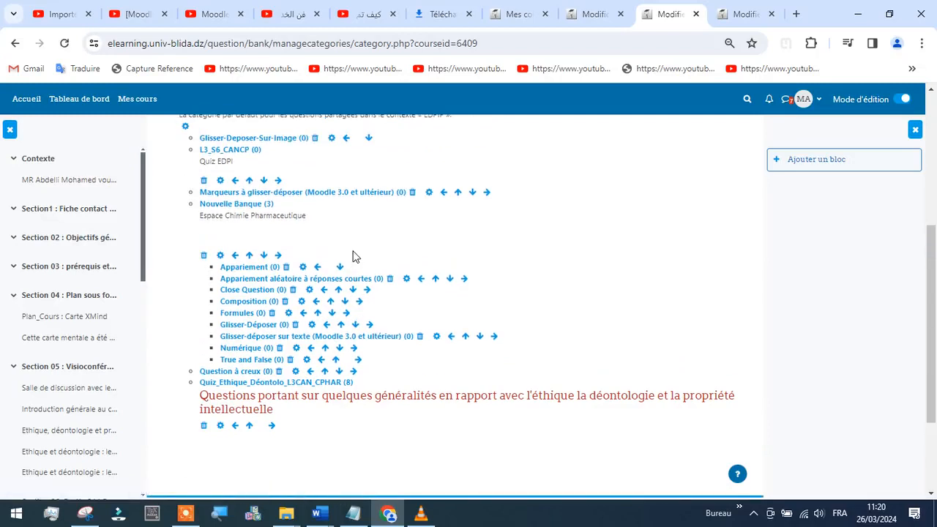
{"action": "scroll", "coordinate": [353, 256], "scroll_direction": "up", "scroll_amount": 2}
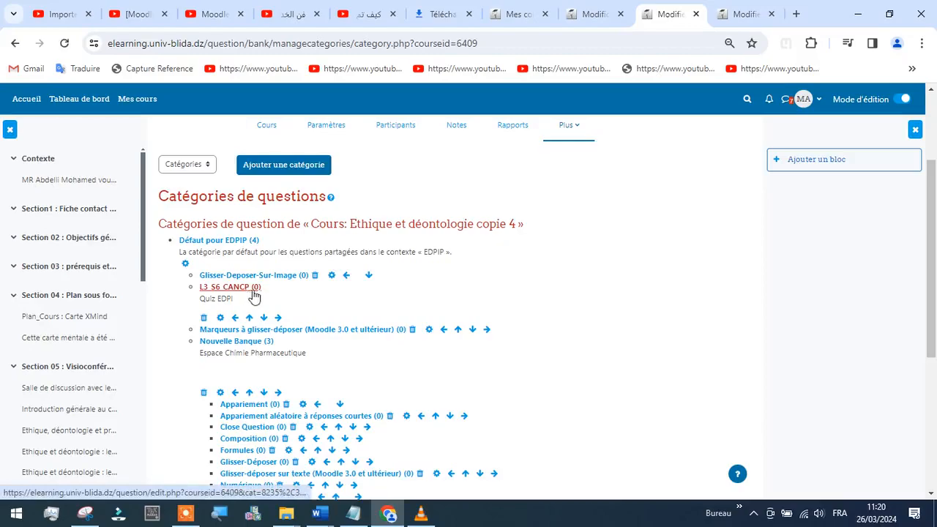
Launch PointerFocus from the desktop, and return to Chrome with the L3_S6_CANCP category's question bank open.
{"action": "key", "text": "super+d"}
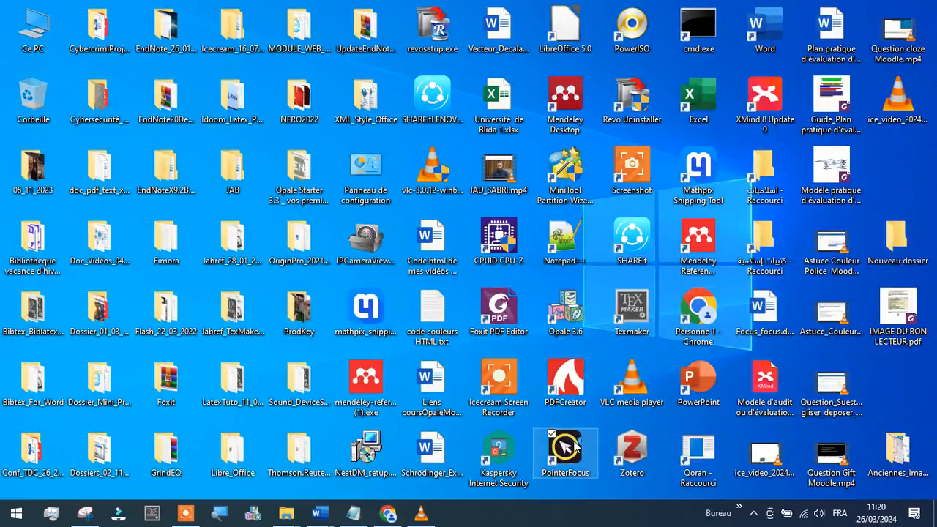
{"action": "left_click", "coordinate": [388, 512]}
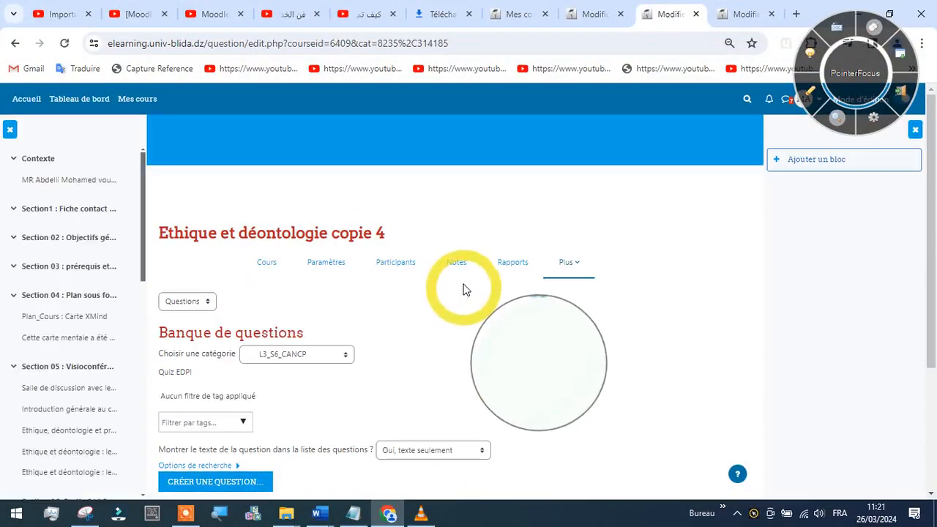
Open the question import page for the L3_S6_CANCP category and choose Format GIFT as the file format.
{"action": "scroll", "coordinate": [439, 282], "scroll_direction": "down", "scroll_amount": 1}
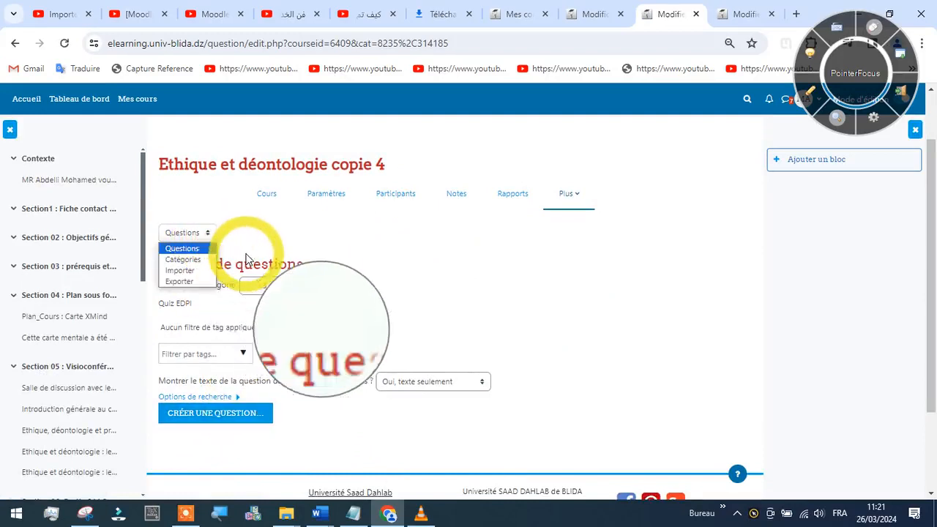
{"action": "left_click", "coordinate": [180, 270]}
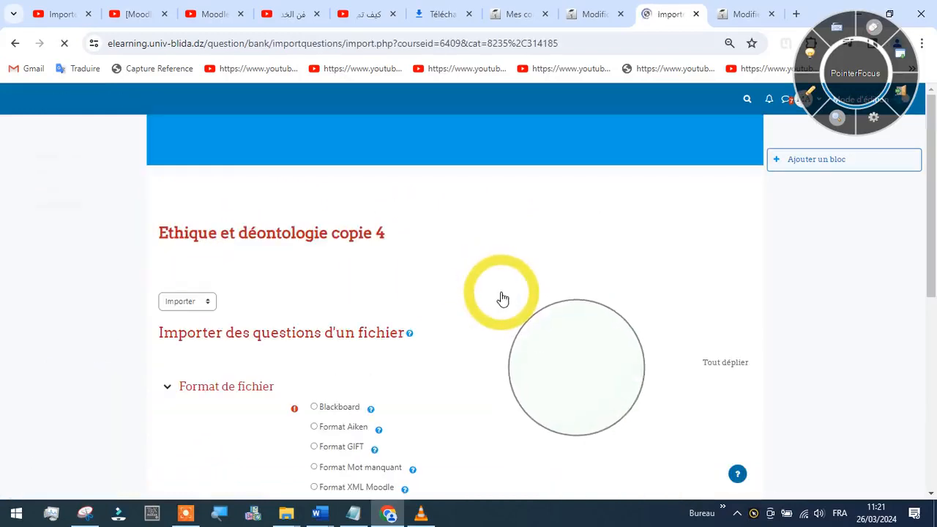
{"action": "scroll", "coordinate": [483, 293], "scroll_direction": "down", "scroll_amount": 2}
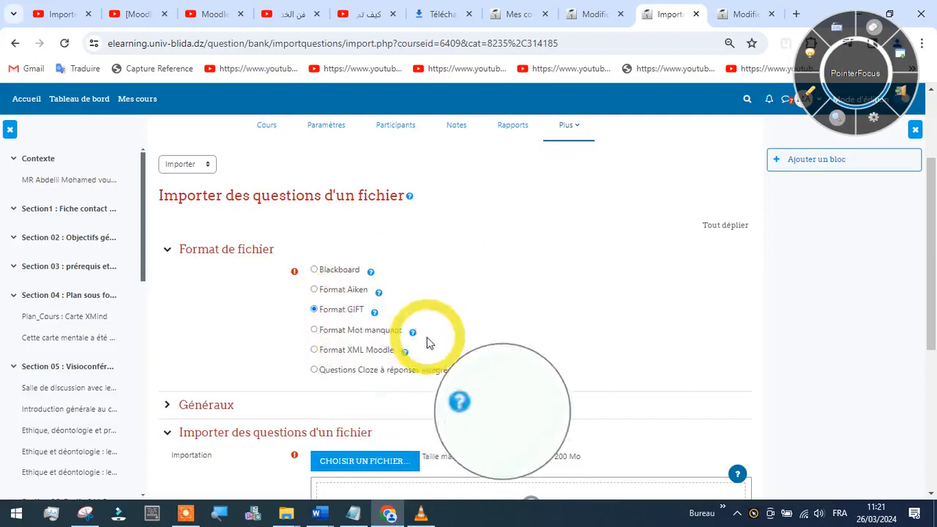
Add Quiz_M1ME_L3CA_L3CP.txt from the Téléchargements folder to the import page's file area and import its questions.
{"action": "scroll", "coordinate": [432, 344], "scroll_direction": "down", "scroll_amount": 2}
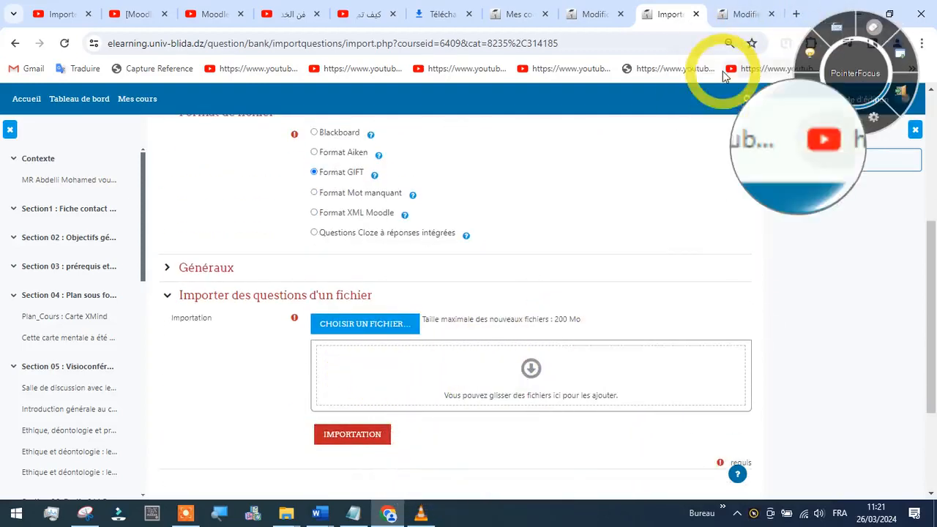
{"action": "left_click", "coordinate": [889, 14]}
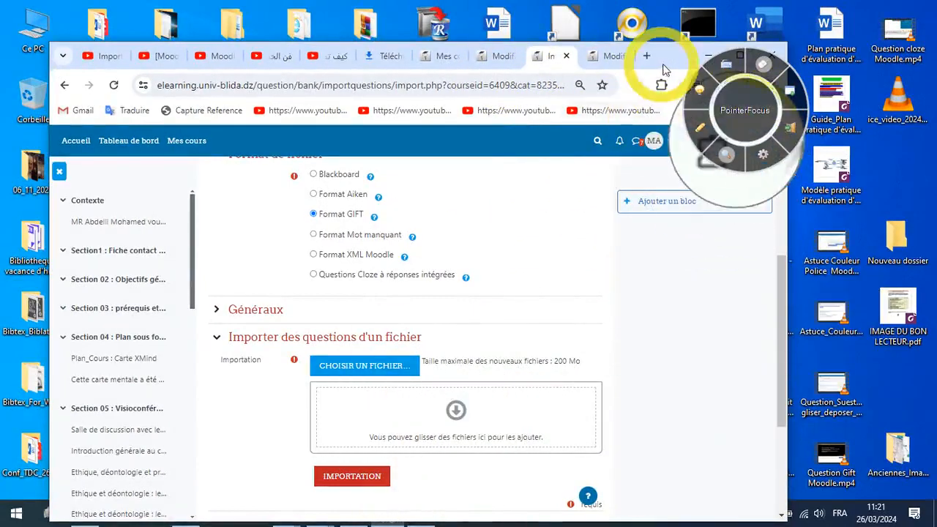
{"action": "left_click_drag", "start_coordinate": [664, 56], "coordinate": [665, 16]}
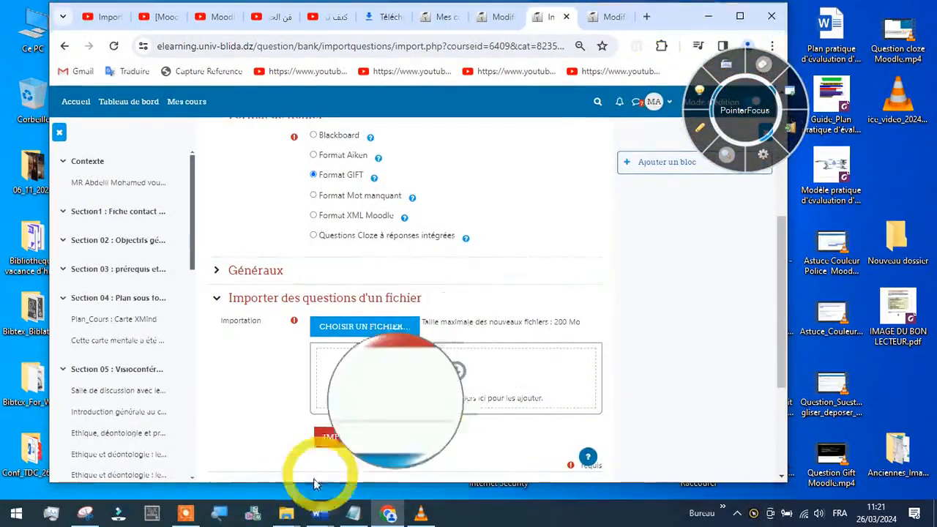
{"action": "left_click", "coordinate": [286, 516]}
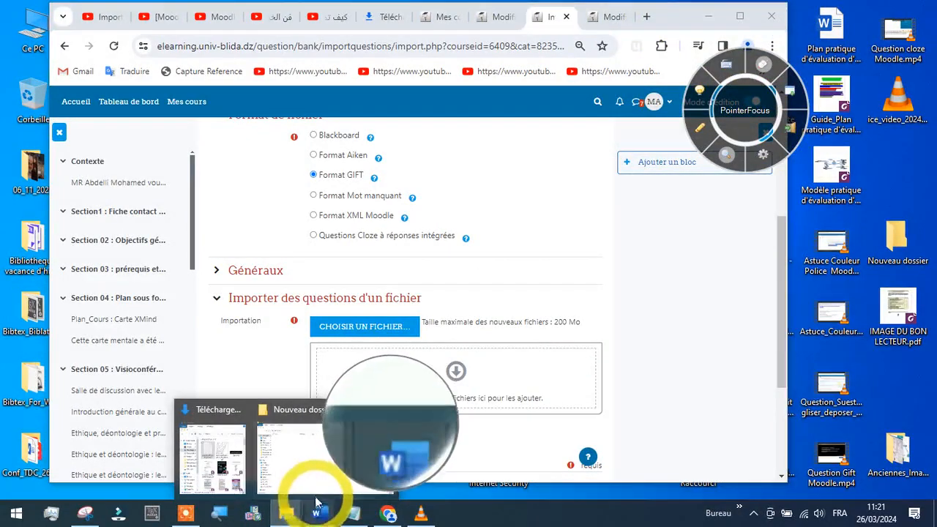
{"action": "left_click", "coordinate": [212, 455]}
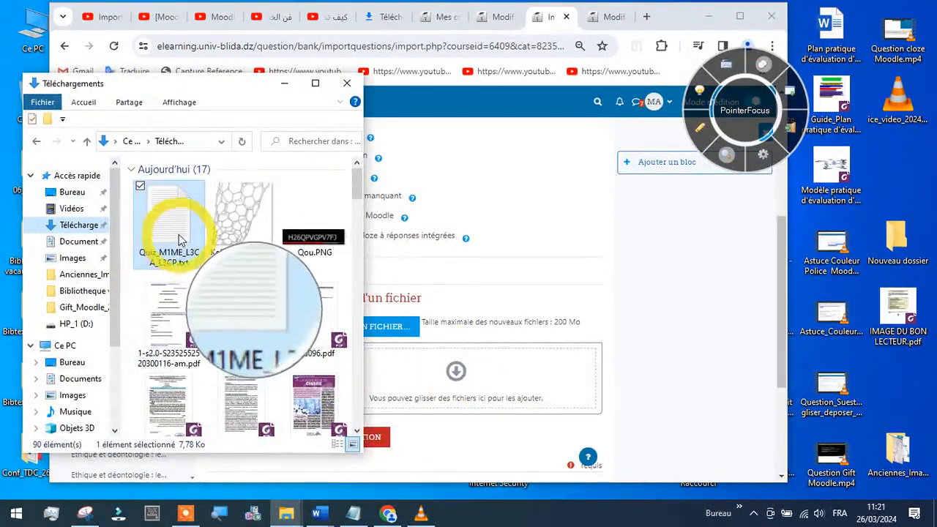
{"action": "left_click_drag", "start_coordinate": [175, 234], "coordinate": [512, 395]}
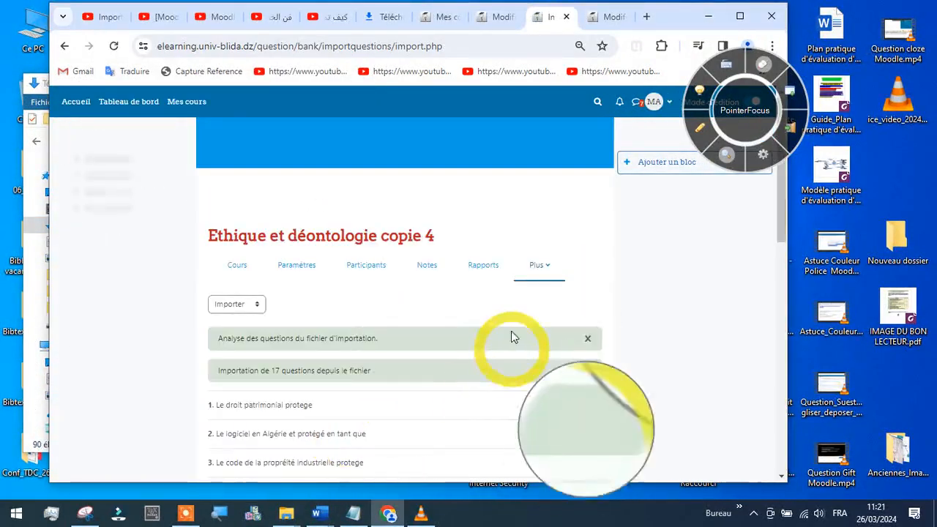
Review the list of questions imported from the file, and continue to the question bank in a full-size browser window.
{"action": "scroll", "coordinate": [513, 293], "scroll_direction": "down", "scroll_amount": 3}
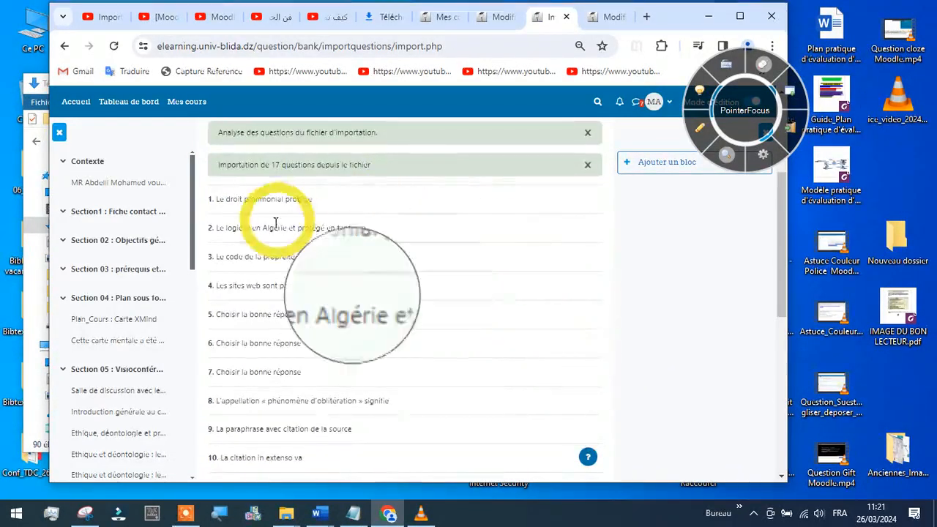
{"action": "scroll", "coordinate": [369, 241], "scroll_direction": "down", "scroll_amount": 3}
{"action": "scroll", "coordinate": [376, 234], "scroll_direction": "down", "scroll_amount": 3}
{"action": "scroll", "coordinate": [453, 256], "scroll_direction": "up", "scroll_amount": 6}
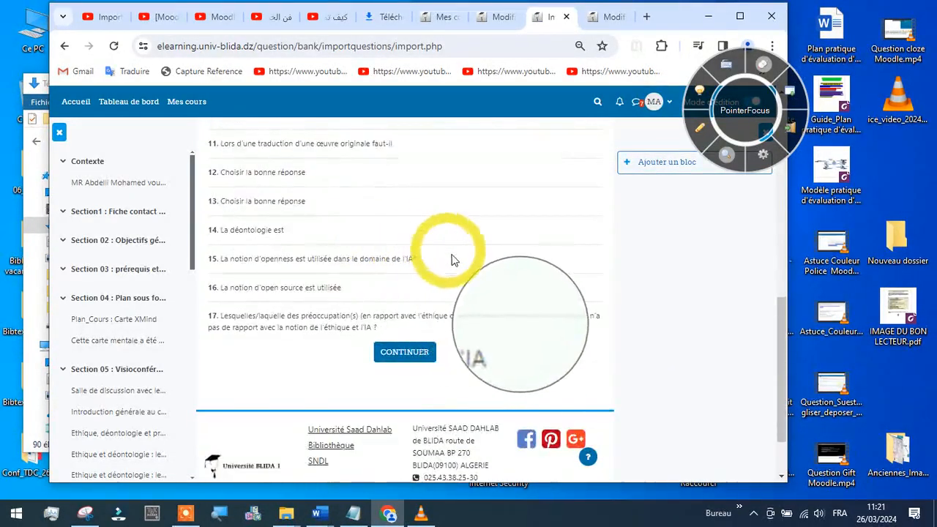
{"action": "scroll", "coordinate": [454, 269], "scroll_direction": "up", "scroll_amount": 3}
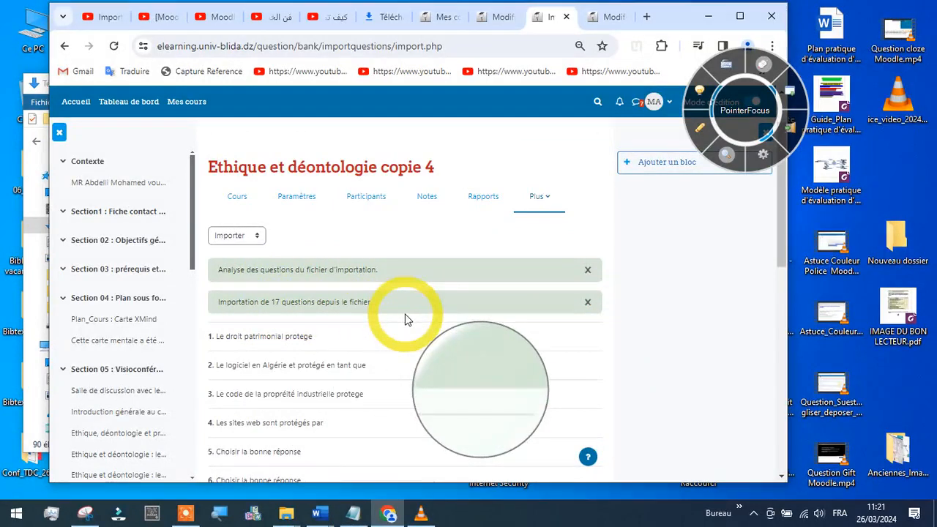
{"action": "scroll", "coordinate": [446, 305], "scroll_direction": "down", "scroll_amount": 3}
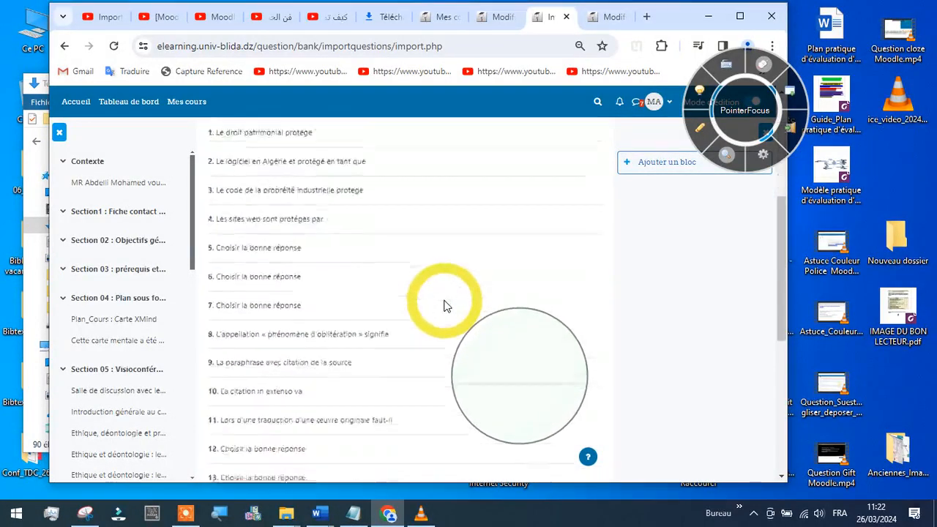
{"action": "scroll", "coordinate": [445, 305], "scroll_direction": "down", "scroll_amount": 5}
{"action": "left_click", "coordinate": [392, 353]}
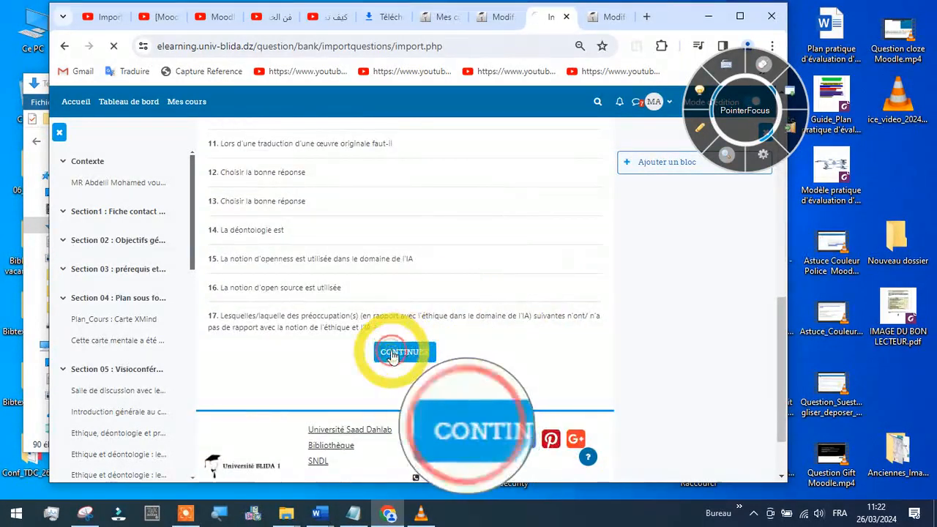
{"action": "left_click", "coordinate": [739, 16]}
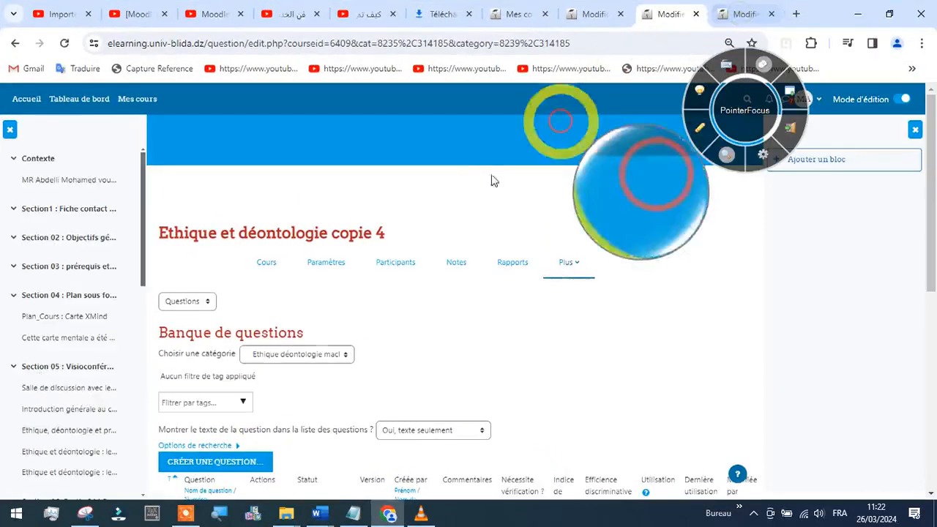
Examine the question bank's list of questions, including a brief look at the existing quiz's question list.
{"action": "scroll", "coordinate": [307, 317], "scroll_direction": "down", "scroll_amount": 10}
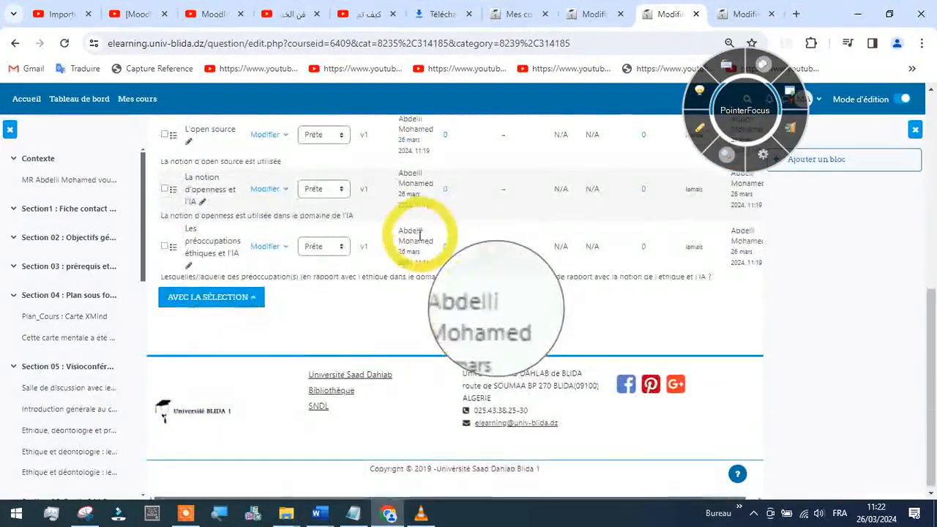
{"action": "scroll", "coordinate": [421, 303], "scroll_direction": "up", "scroll_amount": 4}
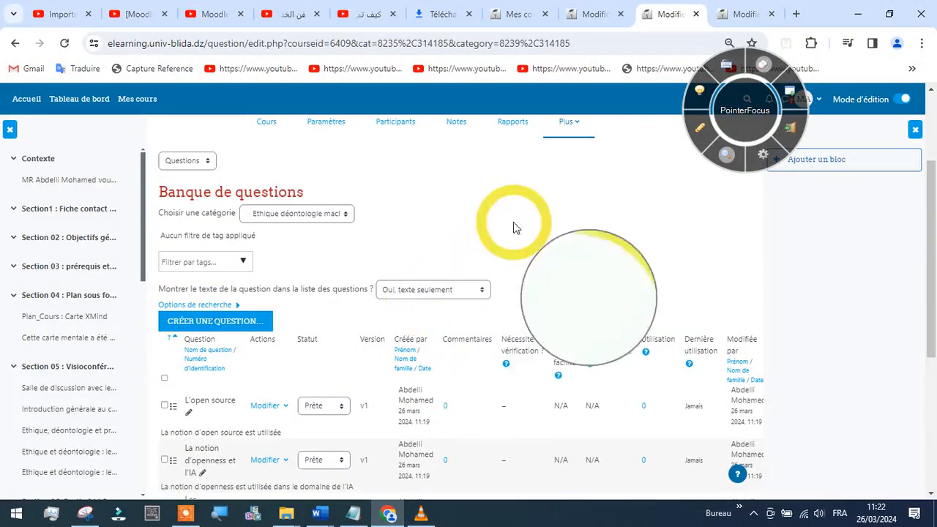
{"action": "left_click", "coordinate": [595, 14]}
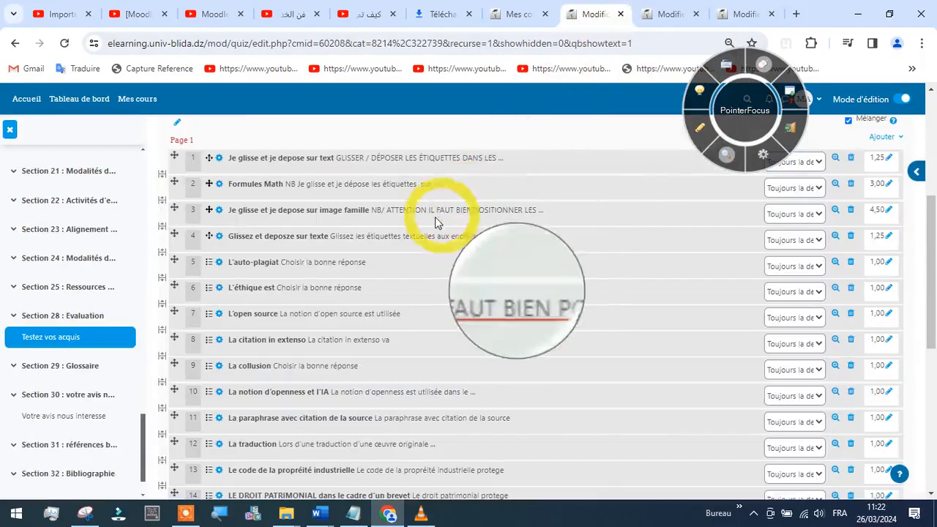
{"action": "left_click", "coordinate": [666, 14]}
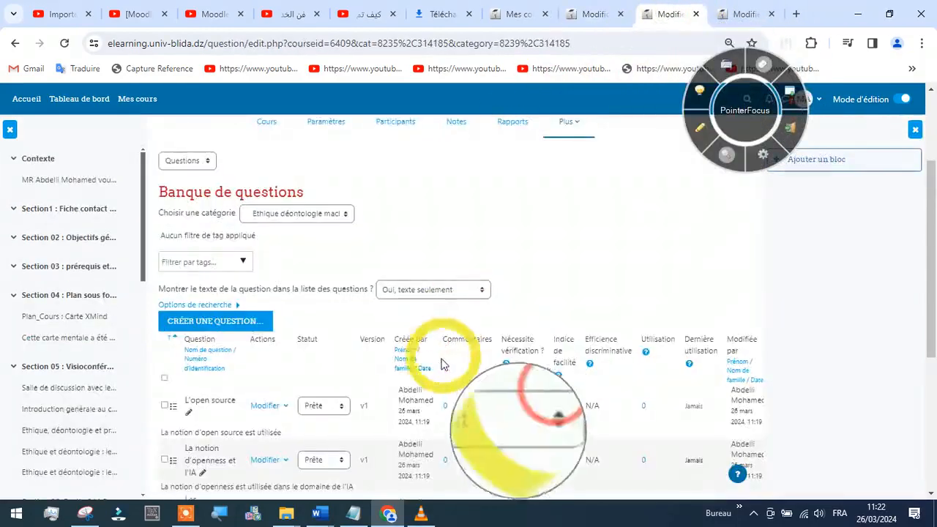
{"action": "scroll", "coordinate": [461, 307], "scroll_direction": "down", "scroll_amount": 5}
{"action": "scroll", "coordinate": [459, 308], "scroll_direction": "down", "scroll_amount": 1}
{"action": "scroll", "coordinate": [588, 271], "scroll_direction": "up", "scroll_amount": 5}
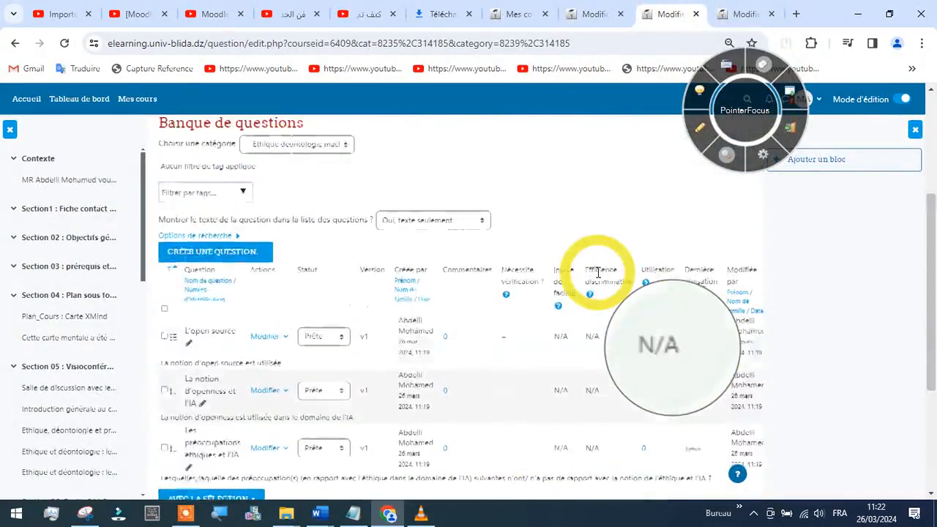
{"action": "scroll", "coordinate": [585, 264], "scroll_direction": "up", "scroll_amount": 2}
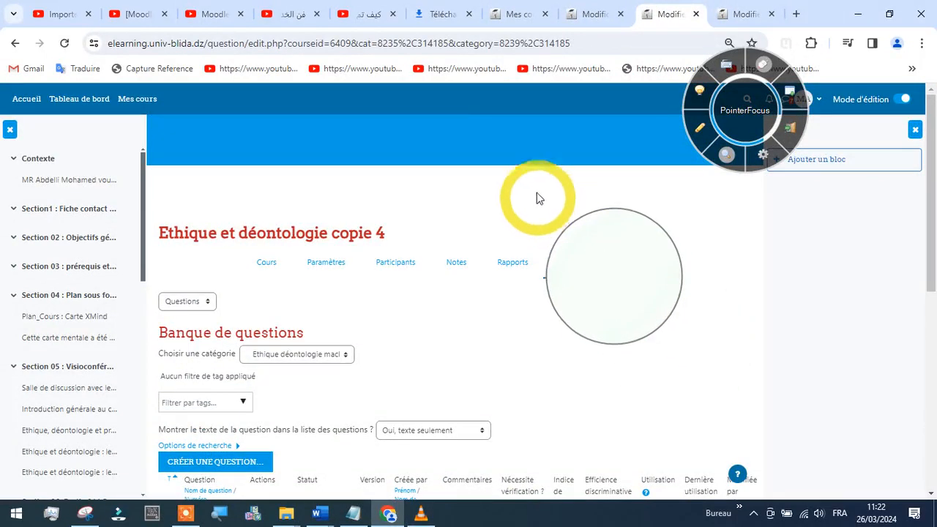
Open the course Ethique et déontologie copie 4 from the course list in a new browser tab.
{"action": "left_click", "coordinate": [515, 14]}
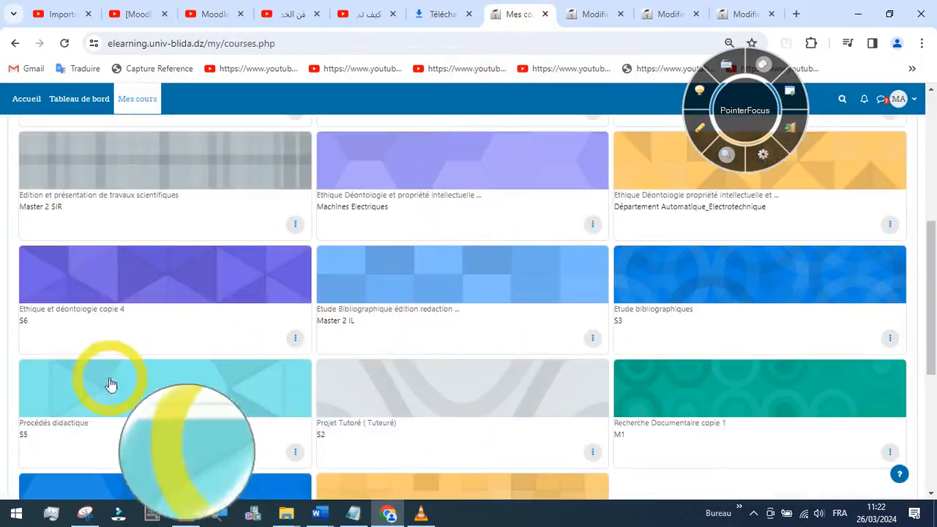
{"action": "right_click", "coordinate": [102, 285]}
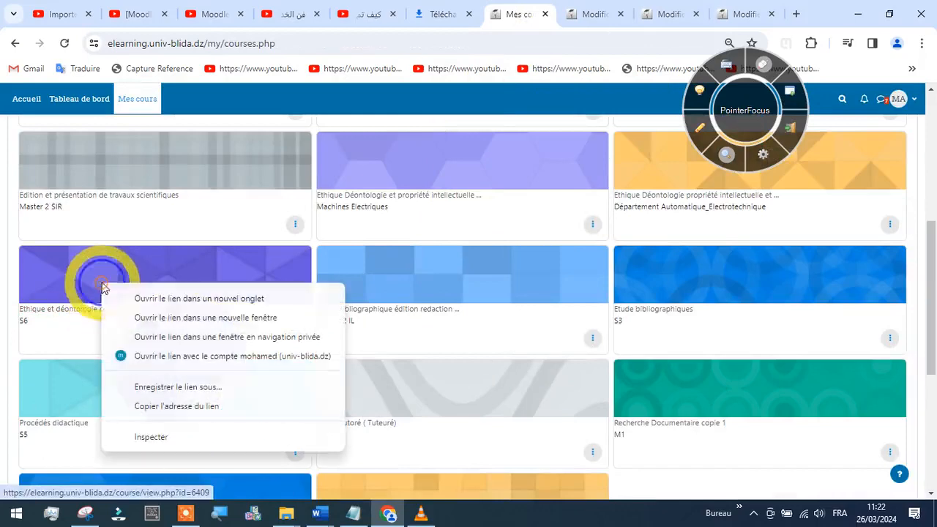
{"action": "left_click", "coordinate": [139, 298]}
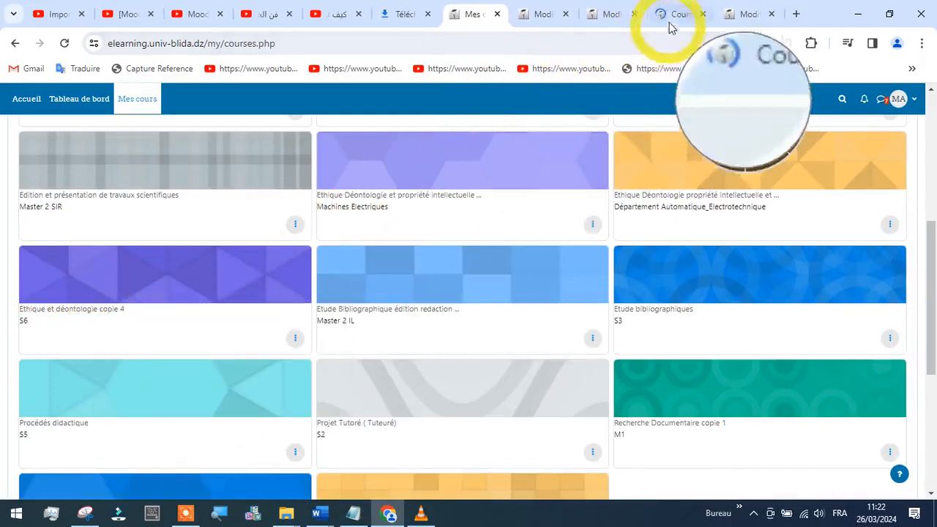
{"action": "left_click", "coordinate": [663, 18]}
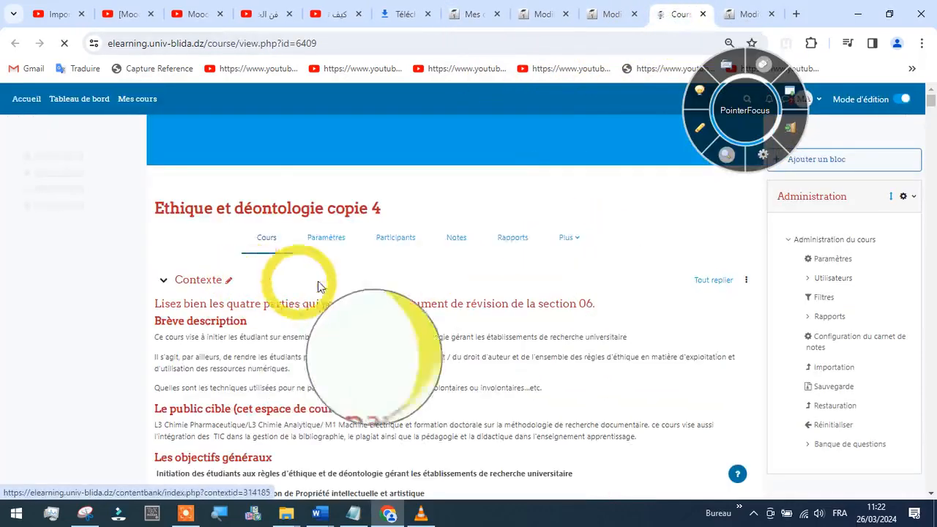
Look through the course page's sections from Contexte down to the tests in Section 10 : Evaluation.
{"action": "scroll", "coordinate": [330, 273], "scroll_direction": "down", "scroll_amount": 2}
{"action": "scroll", "coordinate": [371, 273], "scroll_direction": "down", "scroll_amount": 15}
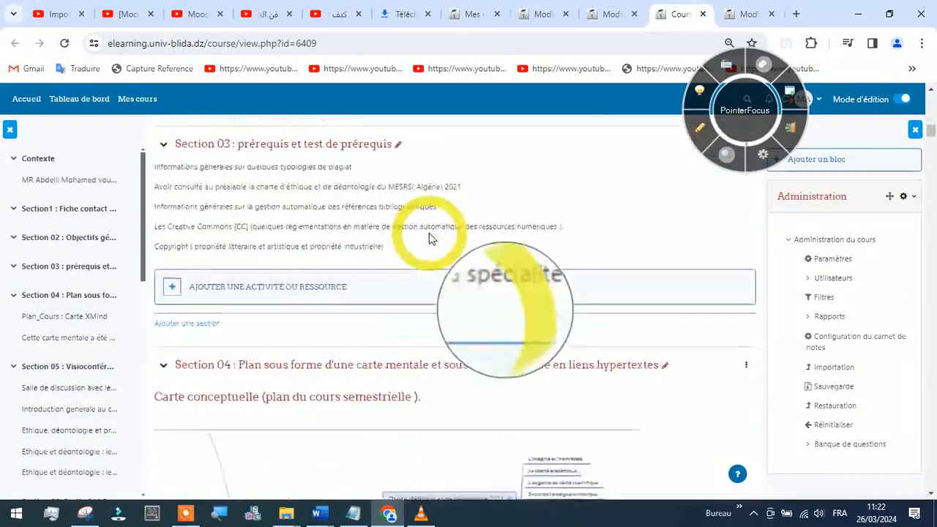
{"action": "scroll", "coordinate": [408, 243], "scroll_direction": "down", "scroll_amount": 12}
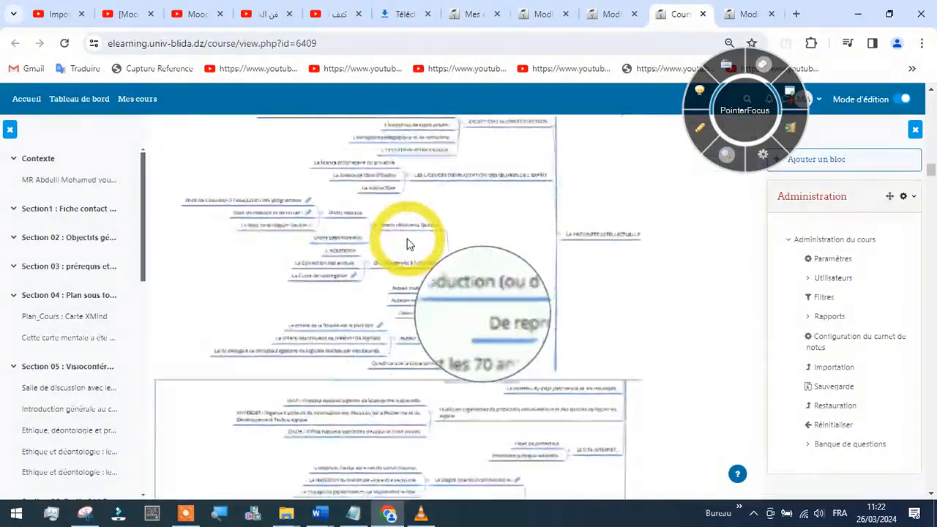
{"action": "scroll", "coordinate": [408, 245], "scroll_direction": "down", "scroll_amount": 15}
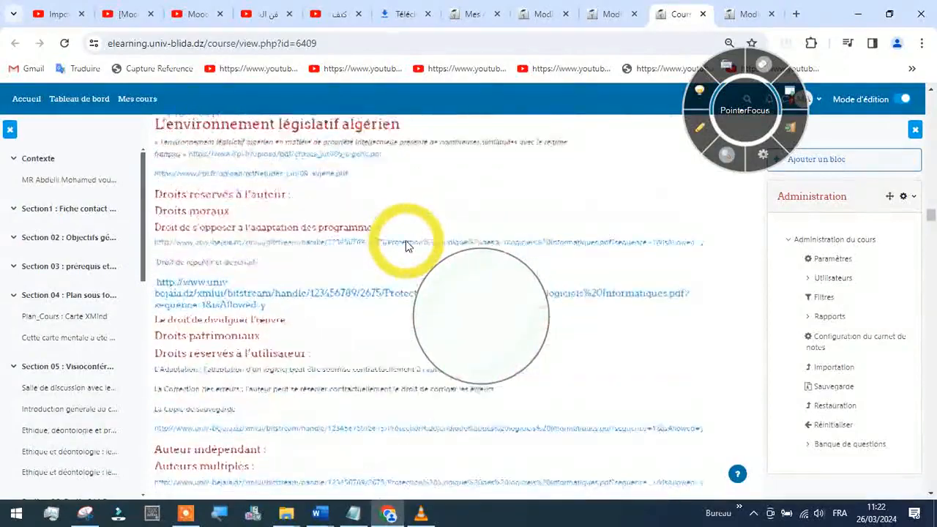
{"action": "scroll", "coordinate": [407, 245], "scroll_direction": "down", "scroll_amount": 15}
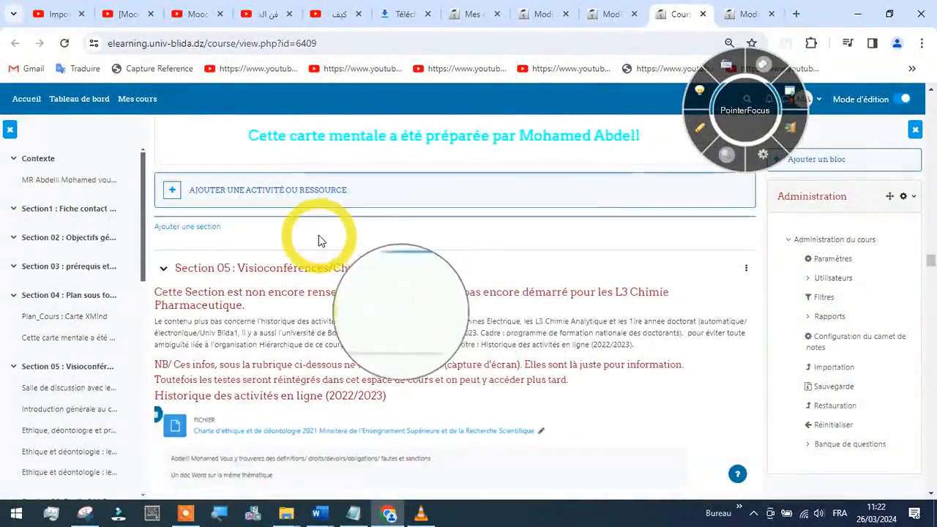
{"action": "scroll", "coordinate": [376, 221], "scroll_direction": "down", "scroll_amount": 4}
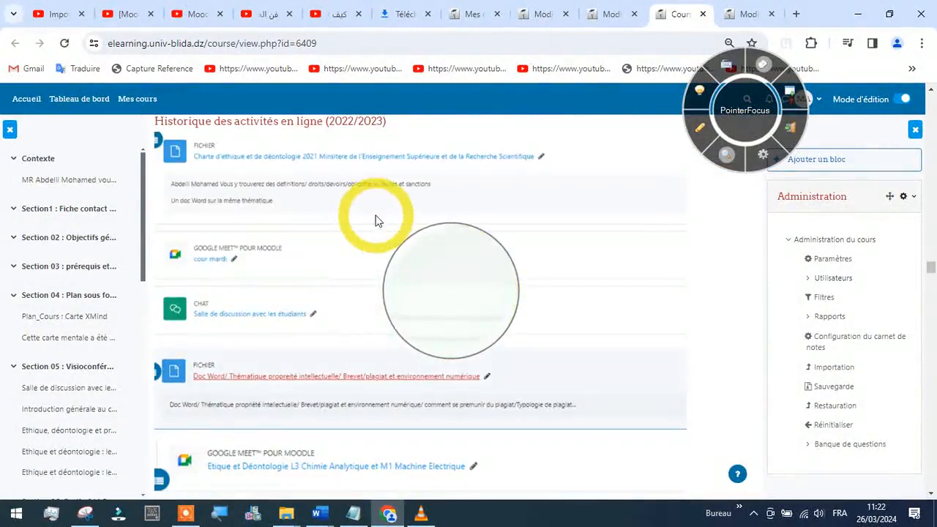
{"action": "scroll", "coordinate": [377, 221], "scroll_direction": "down", "scroll_amount": 2}
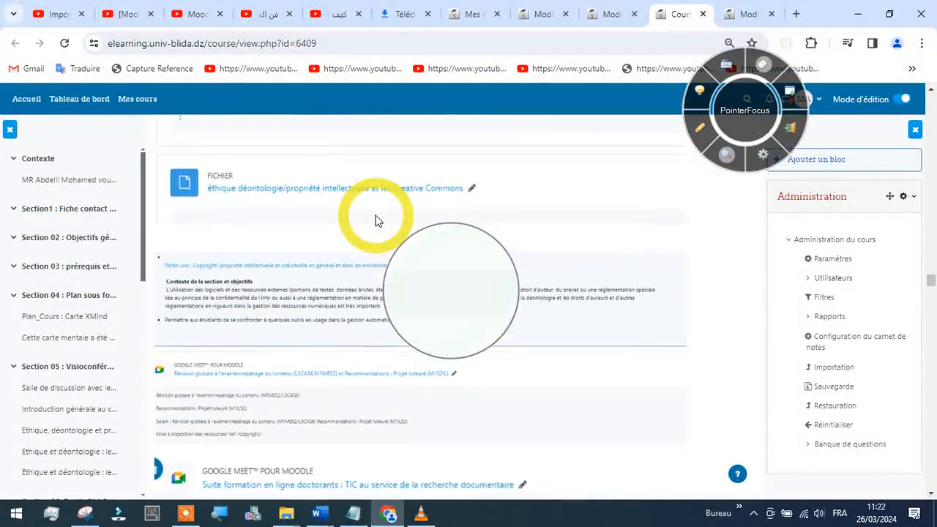
{"action": "scroll", "coordinate": [377, 221], "scroll_direction": "down", "scroll_amount": 2}
{"action": "scroll", "coordinate": [374, 226], "scroll_direction": "down", "scroll_amount": 7}
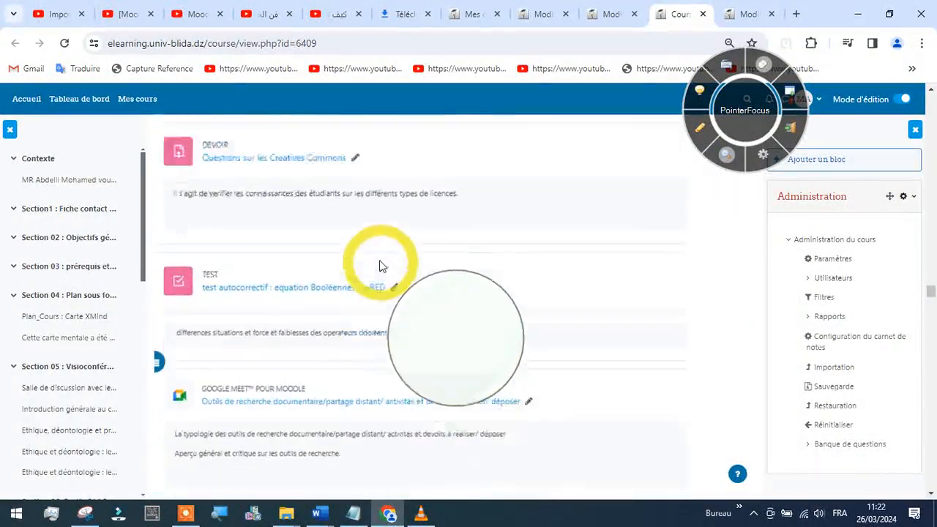
{"action": "scroll", "coordinate": [375, 256], "scroll_direction": "down", "scroll_amount": 7}
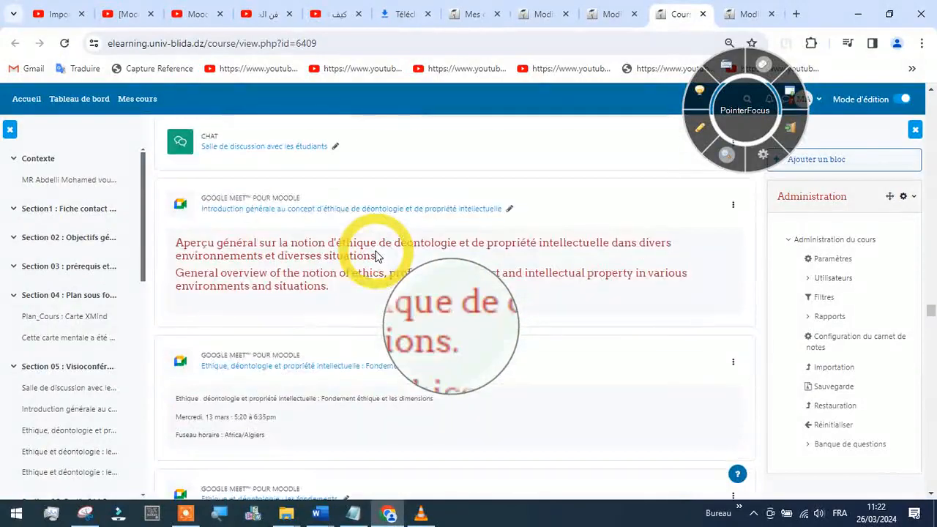
{"action": "scroll", "coordinate": [425, 220], "scroll_direction": "down", "scroll_amount": 12}
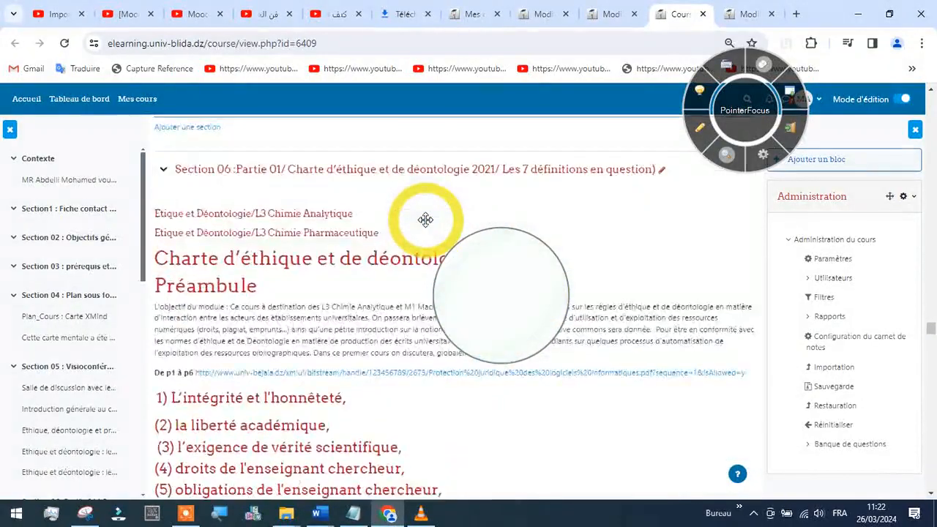
{"action": "scroll", "coordinate": [425, 220], "scroll_direction": "down", "scroll_amount": 10}
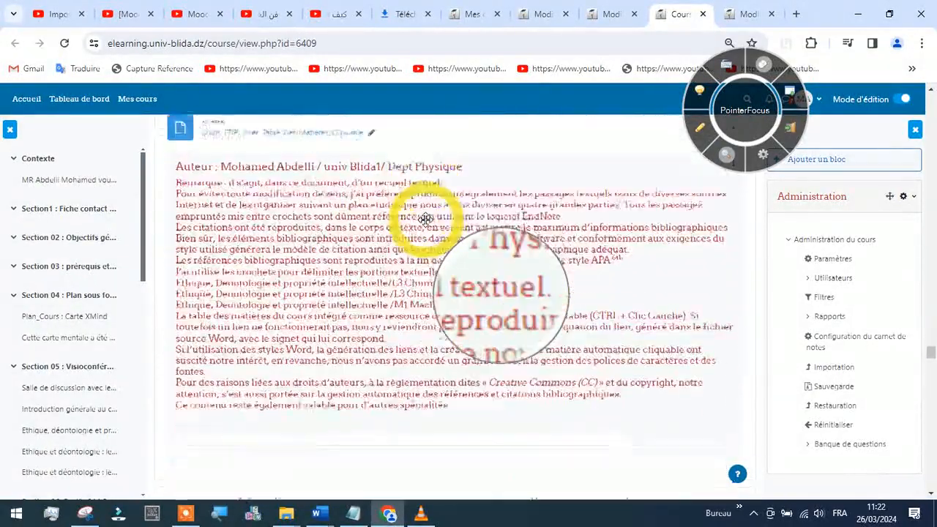
{"action": "scroll", "coordinate": [425, 247], "scroll_direction": "down", "scroll_amount": 5}
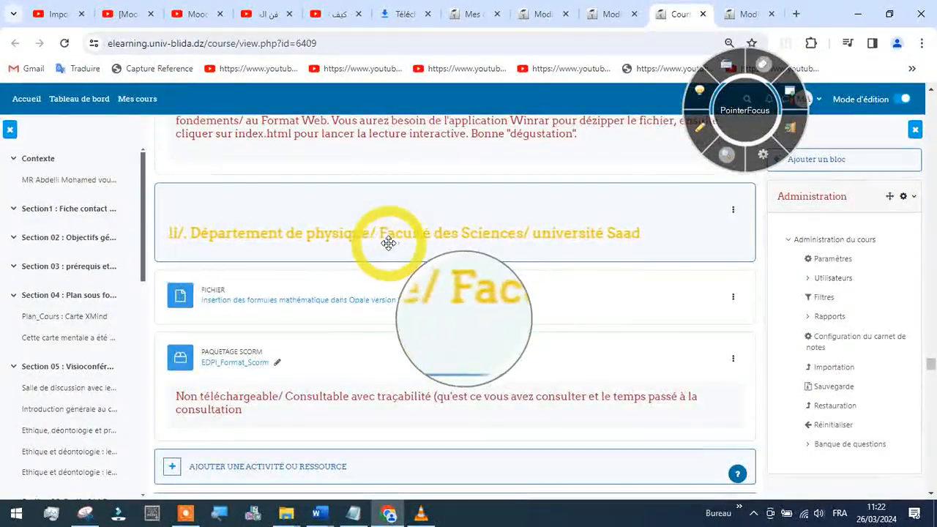
{"action": "scroll", "coordinate": [450, 233], "scroll_direction": "down", "scroll_amount": 10}
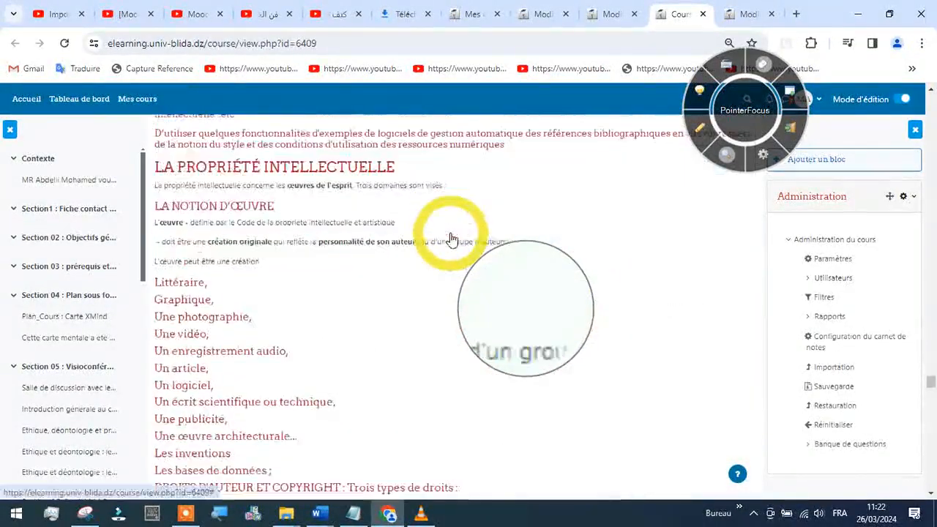
{"action": "scroll", "coordinate": [450, 235], "scroll_direction": "down", "scroll_amount": 15}
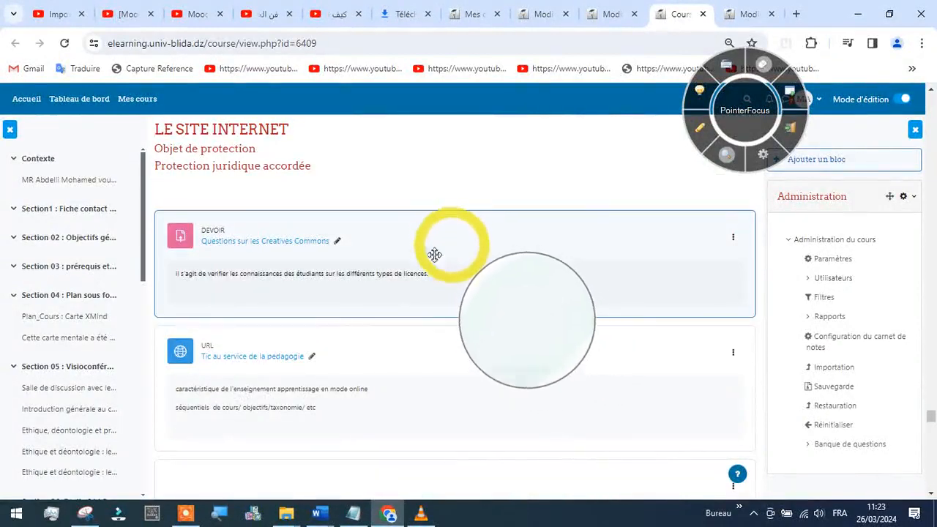
{"action": "scroll", "coordinate": [355, 234], "scroll_direction": "down", "scroll_amount": 15}
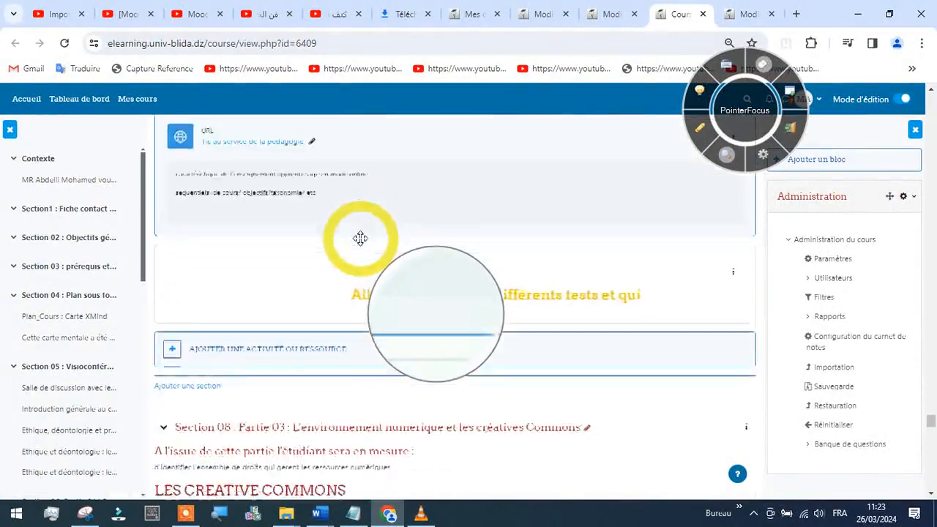
{"action": "scroll", "coordinate": [360, 238], "scroll_direction": "down", "scroll_amount": 10}
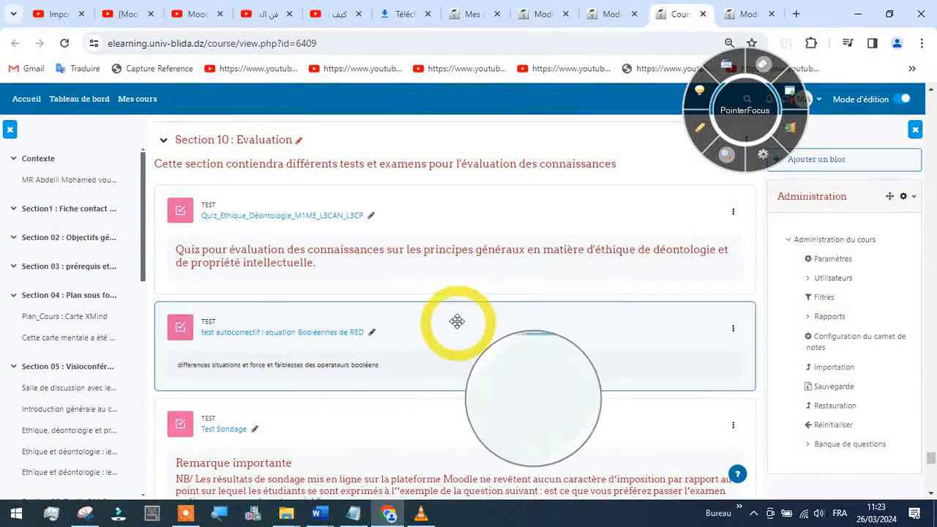
Open the test "test autocorrectif : equation Booléennes de RED" from Section 10 and show its list of questions.
{"action": "scroll", "coordinate": [453, 303], "scroll_direction": "down", "scroll_amount": 2}
{"action": "scroll", "coordinate": [454, 301], "scroll_direction": "up", "scroll_amount": 1}
{"action": "scroll", "coordinate": [455, 301], "scroll_direction": "up", "scroll_amount": 3}
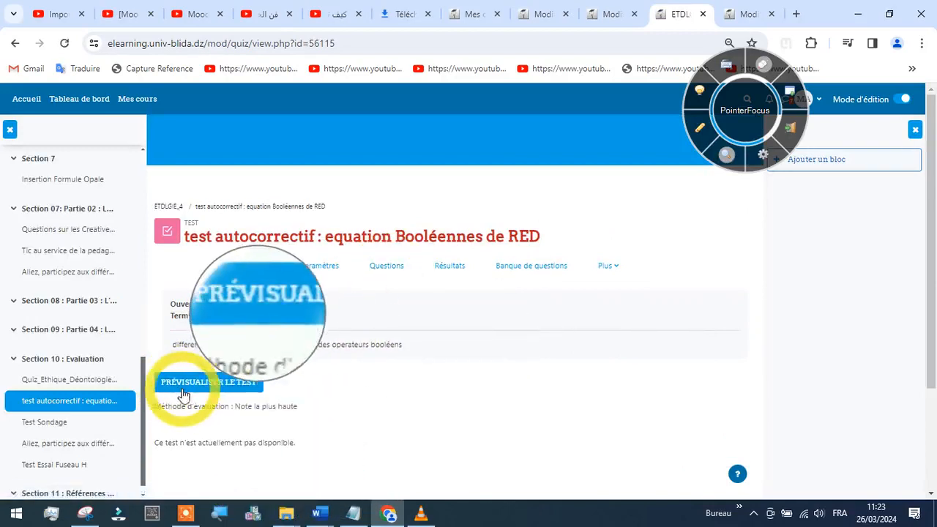
{"action": "left_click", "coordinate": [390, 270]}
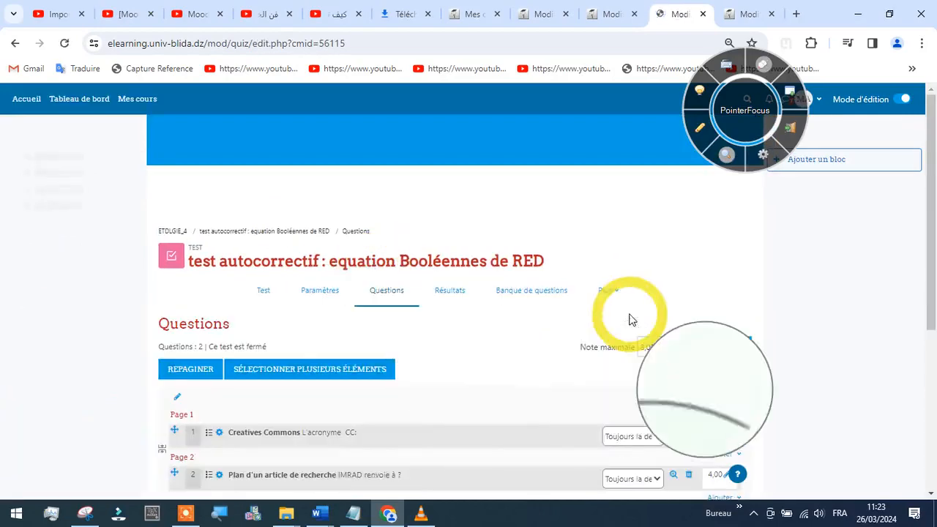
{"action": "scroll", "coordinate": [630, 321], "scroll_direction": "down", "scroll_amount": 5}
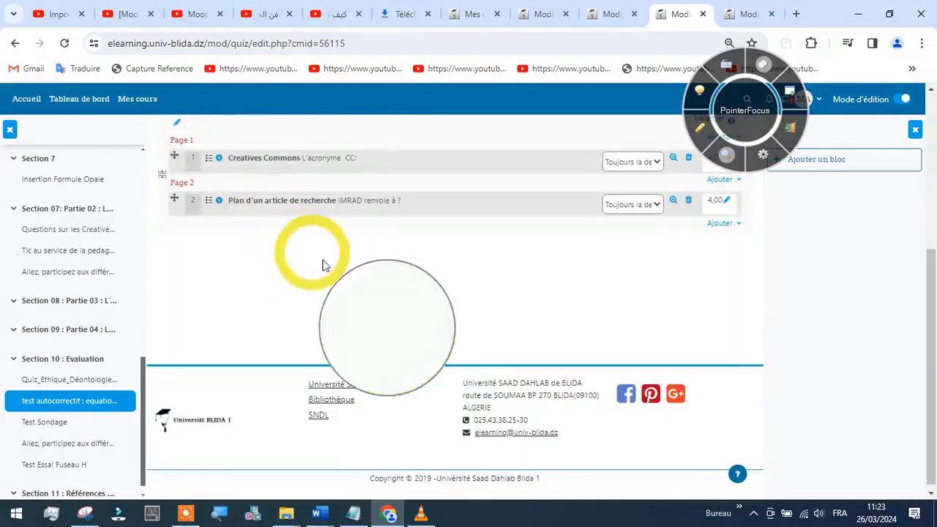
{"action": "scroll", "coordinate": [324, 265], "scroll_direction": "up", "scroll_amount": 1}
{"action": "scroll", "coordinate": [805, 402], "scroll_direction": "up", "scroll_amount": 1}
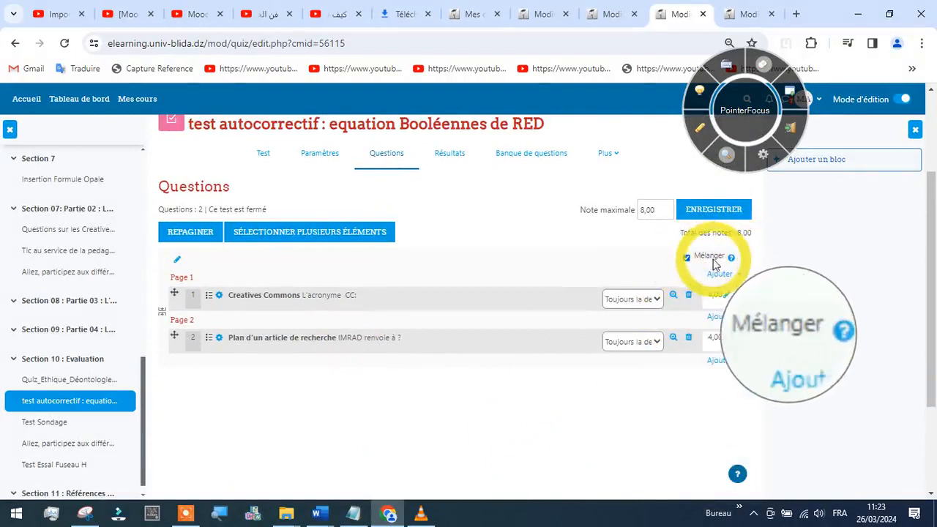
Start adding questions from the question bank after the quiz's last question, and look over the questions of the category Défaut pour EDPIP.
{"action": "left_click", "coordinate": [733, 362]}
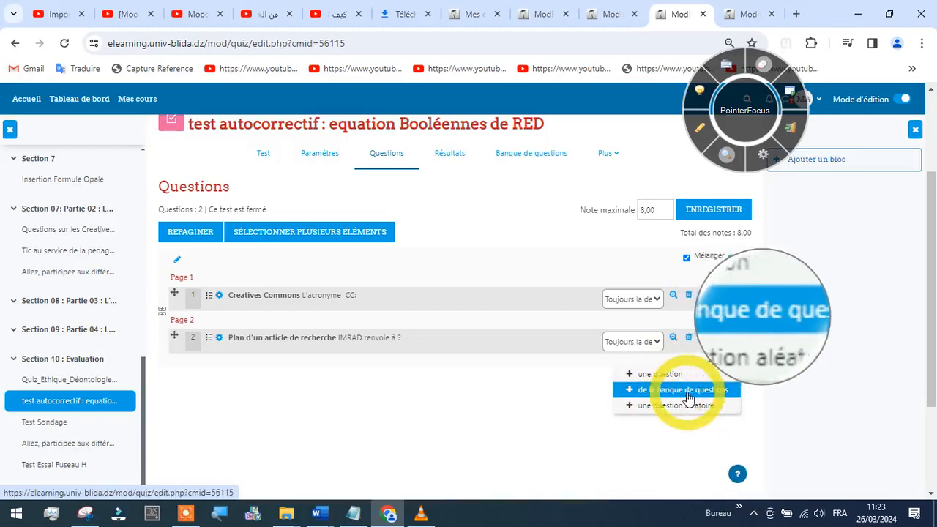
{"action": "left_click", "coordinate": [677, 391]}
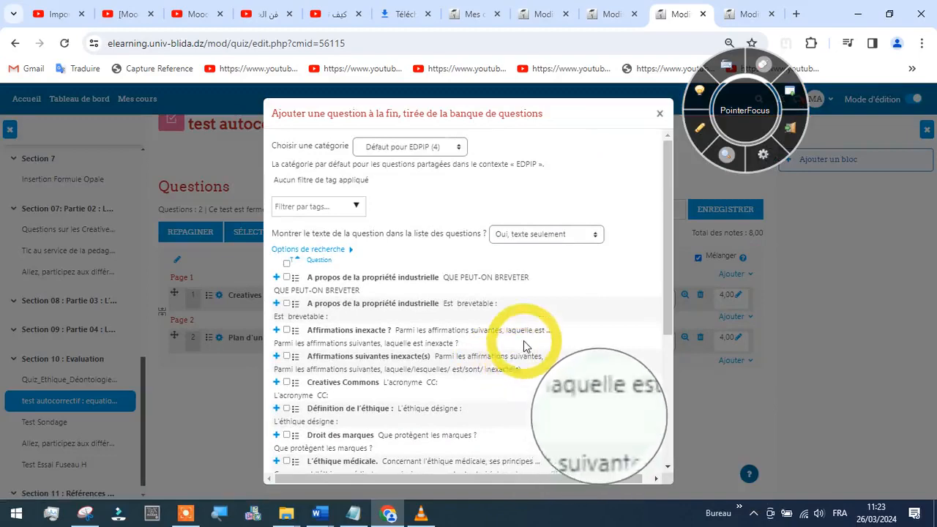
{"action": "scroll", "coordinate": [523, 341], "scroll_direction": "down", "scroll_amount": 1}
{"action": "scroll", "coordinate": [523, 340], "scroll_direction": "down", "scroll_amount": 3}
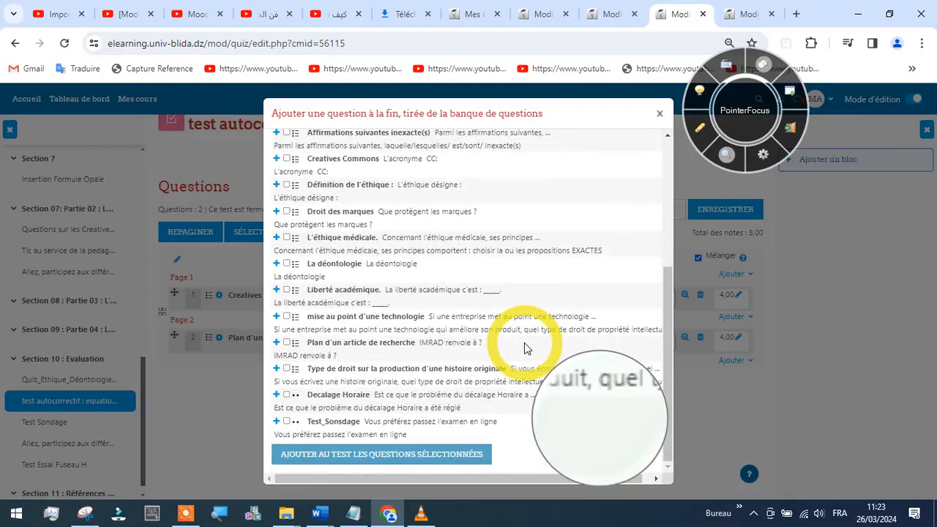
{"action": "scroll", "coordinate": [524, 342], "scroll_direction": "up", "scroll_amount": 4}
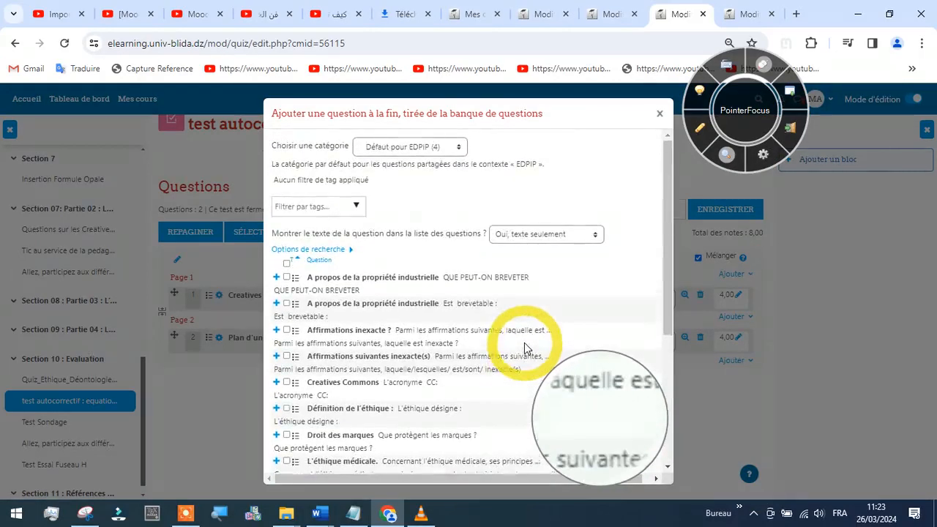
Switch the question category to Racine pour Ethique et déontologie copie 4 and look through its questions.
{"action": "left_click", "coordinate": [459, 148]}
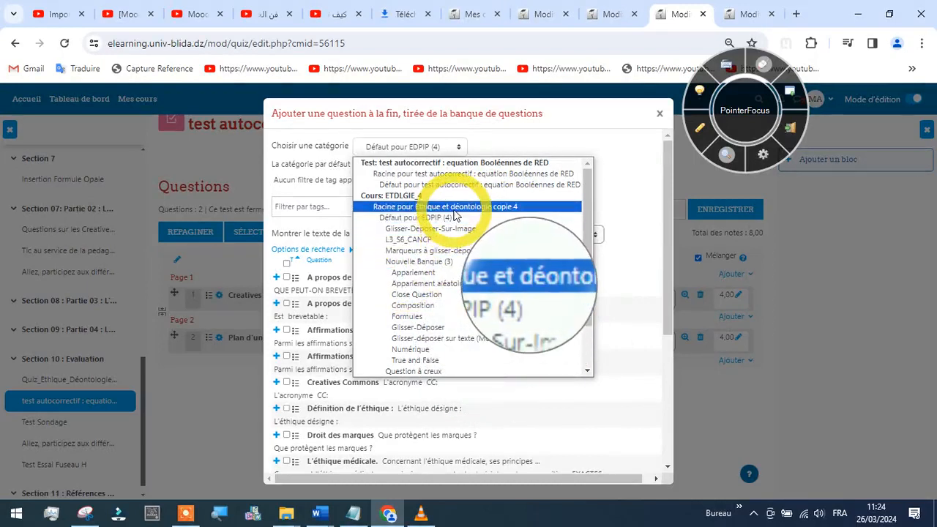
{"action": "left_click", "coordinate": [455, 211]}
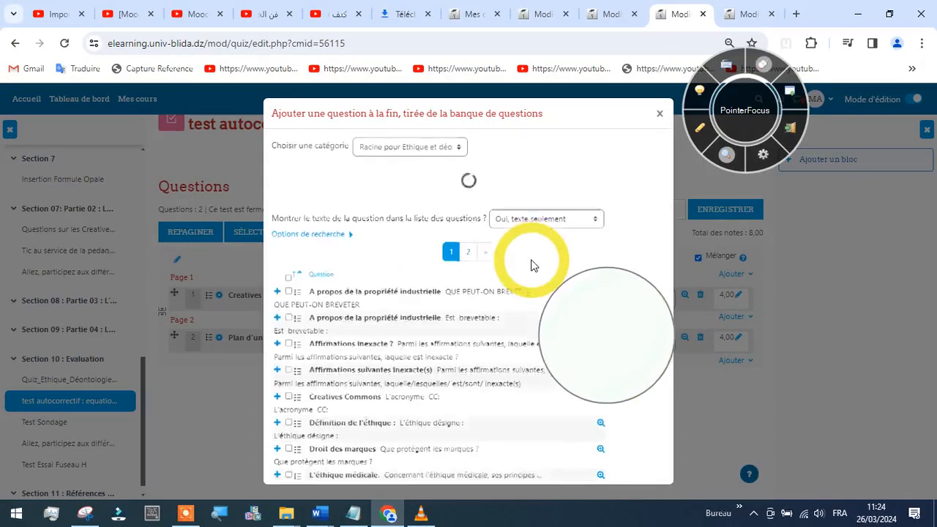
{"action": "scroll", "coordinate": [543, 284], "scroll_direction": "down", "scroll_amount": 5}
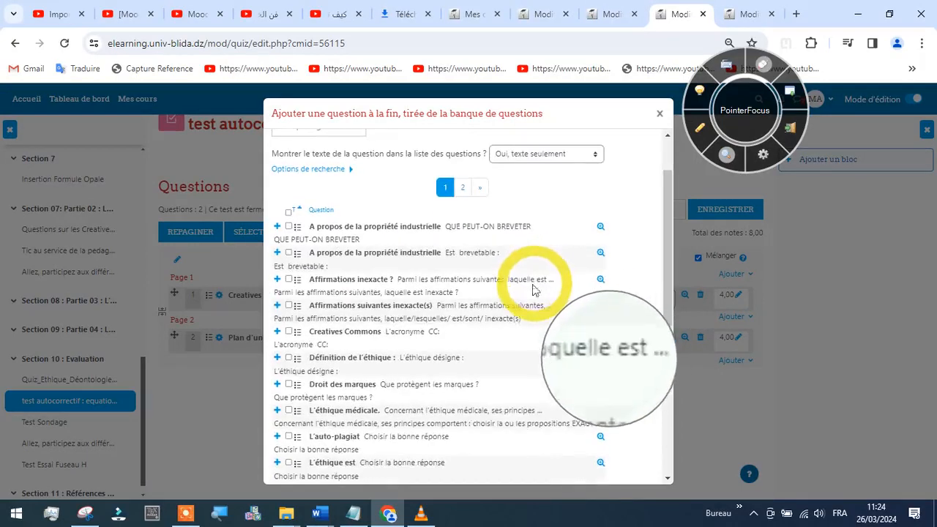
{"action": "scroll", "coordinate": [447, 319], "scroll_direction": "down", "scroll_amount": 3}
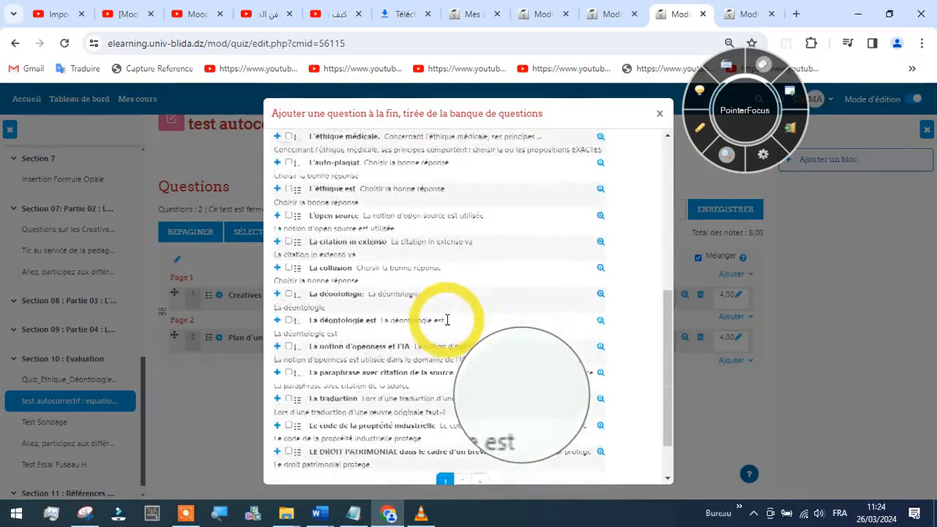
Select the questions L'open source, La citation in extenso, La collusion and La déontologie for the quiz.
{"action": "scroll", "coordinate": [432, 322], "scroll_direction": "up", "scroll_amount": 2}
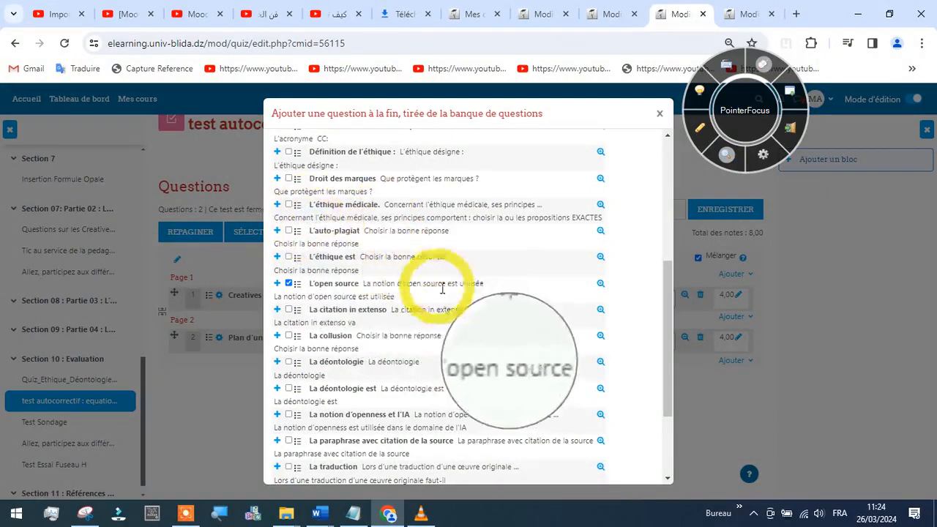
{"action": "scroll", "coordinate": [441, 288], "scroll_direction": "down", "scroll_amount": 1}
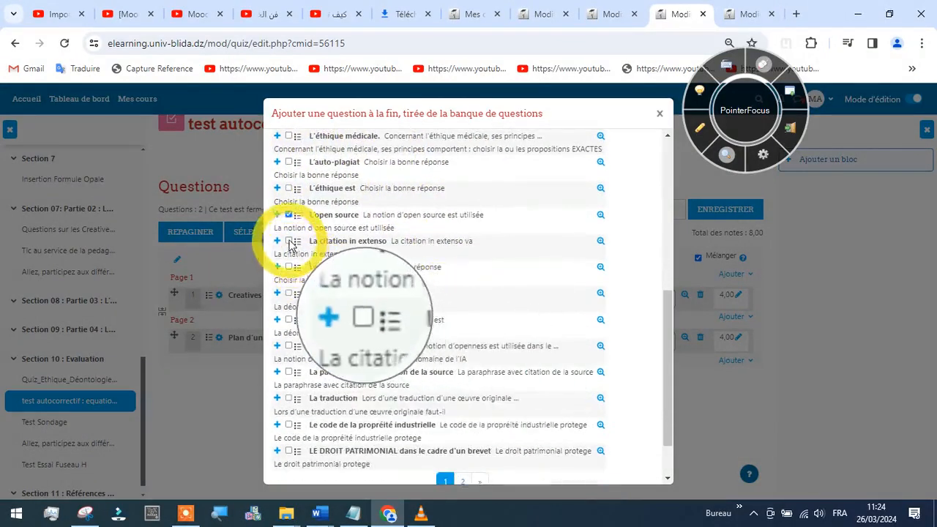
{"action": "left_click", "coordinate": [288, 240]}
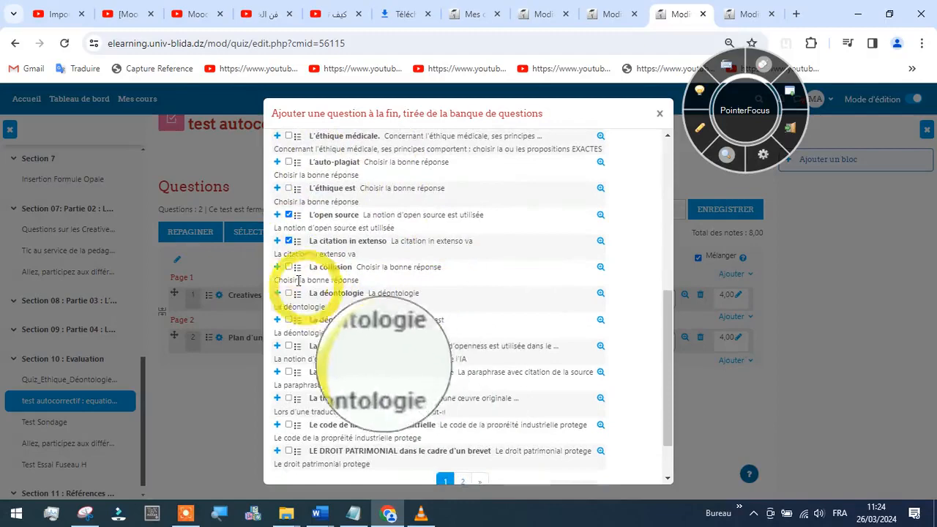
{"action": "left_click", "coordinate": [288, 293]}
Also select the questions La notion d'openness et l'IA, La traduction and La paraphrase avec citation de la source for the quiz.
{"action": "scroll", "coordinate": [439, 314], "scroll_direction": "down", "scroll_amount": 2}
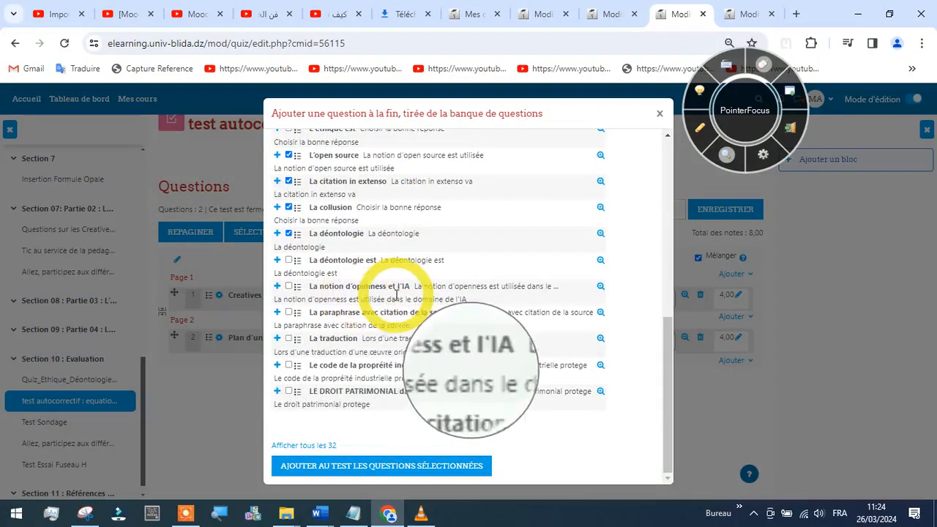
{"action": "left_click", "coordinate": [288, 286]}
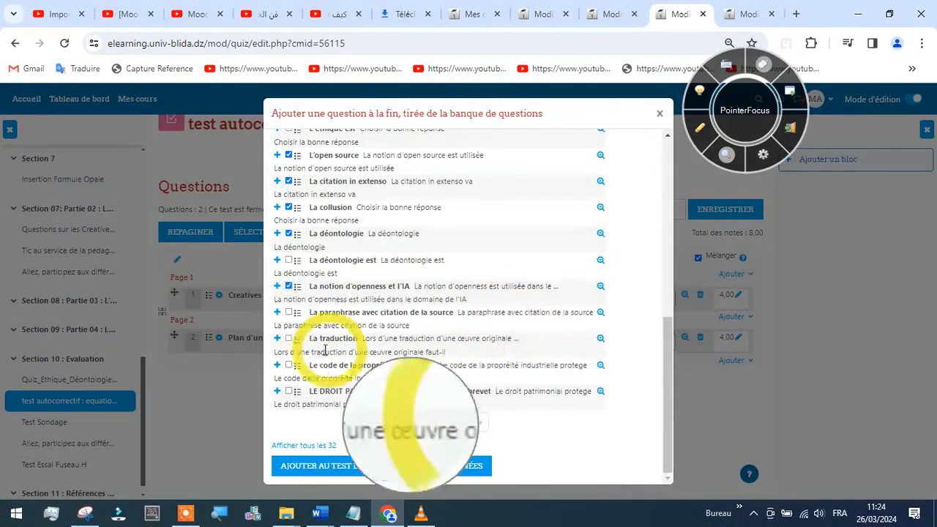
{"action": "left_click", "coordinate": [288, 338]}
{"action": "left_click", "coordinate": [288, 313]}
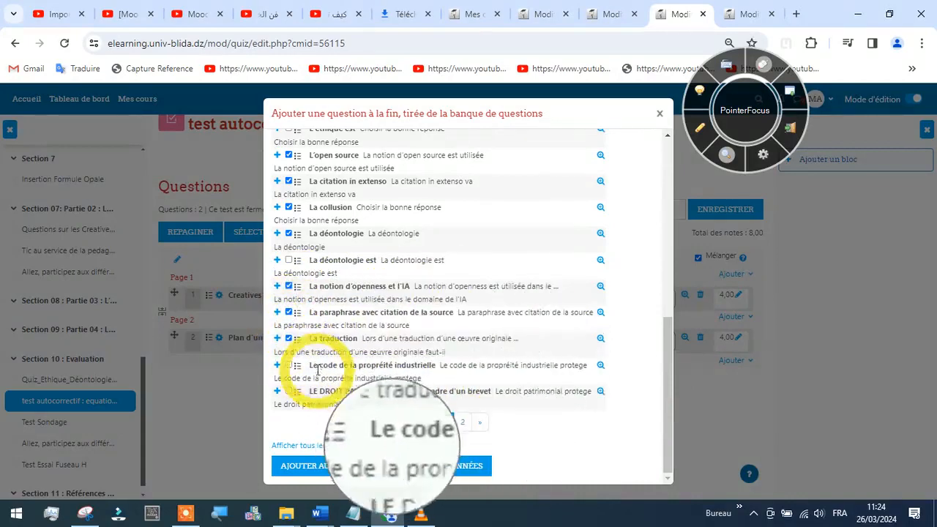
Extend the selection with the questions L'auto-plagiat, Le code de la propréité industrielle and Droit des marques.
{"action": "scroll", "coordinate": [439, 315], "scroll_direction": "up", "scroll_amount": 4}
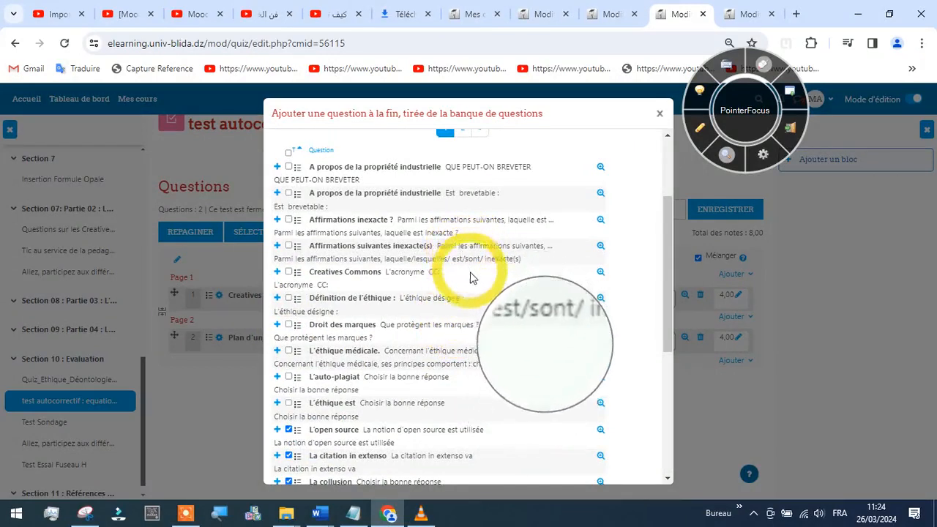
{"action": "scroll", "coordinate": [472, 280], "scroll_direction": "down", "scroll_amount": 2}
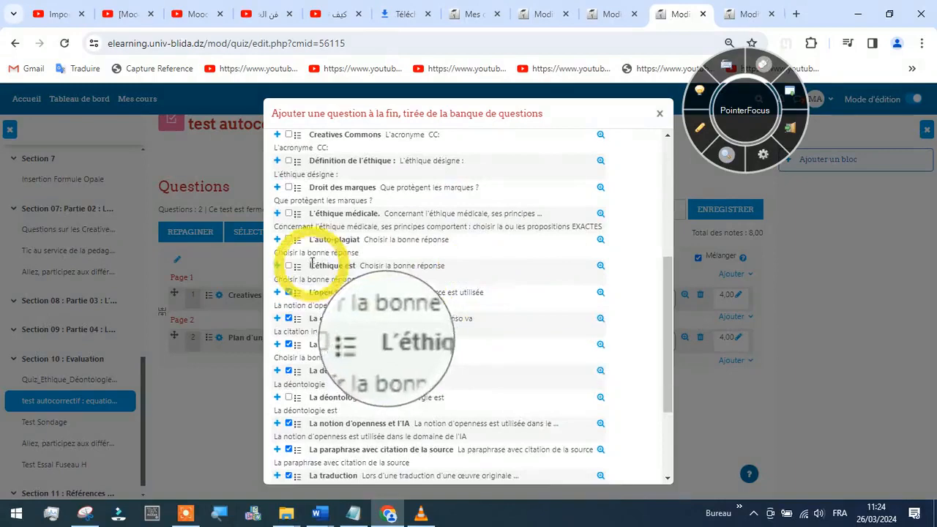
{"action": "left_click", "coordinate": [288, 239]}
{"action": "scroll", "coordinate": [402, 270], "scroll_direction": "down", "scroll_amount": 2}
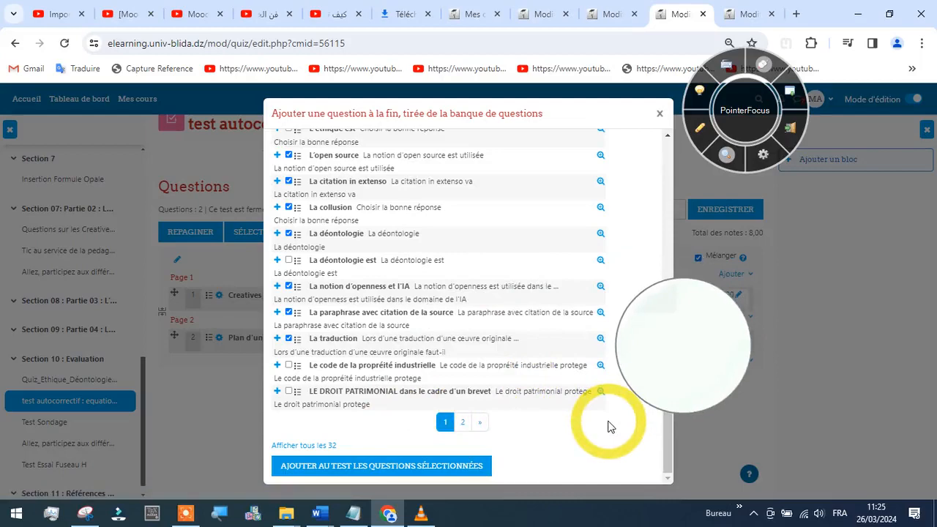
{"action": "left_click", "coordinate": [288, 365]}
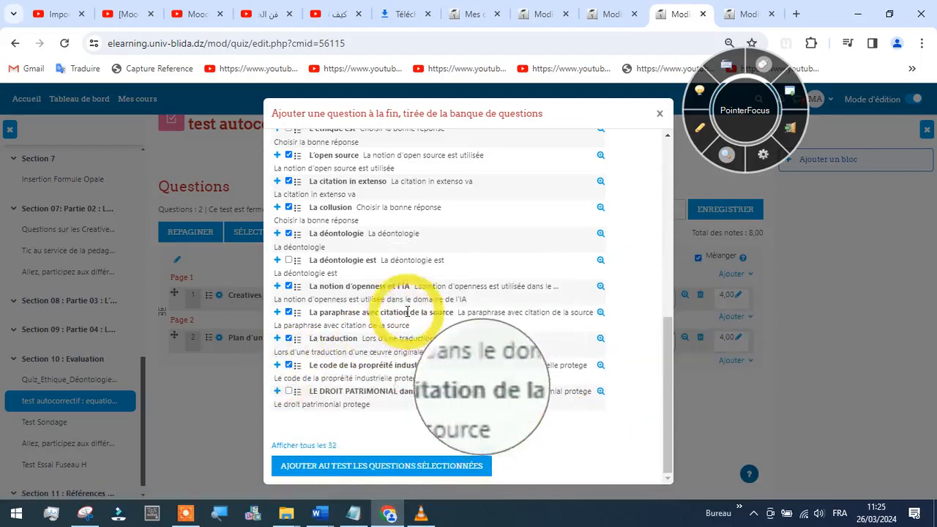
{"action": "scroll", "coordinate": [408, 311], "scroll_direction": "up", "scroll_amount": 1}
{"action": "scroll", "coordinate": [407, 311], "scroll_direction": "up", "scroll_amount": 1}
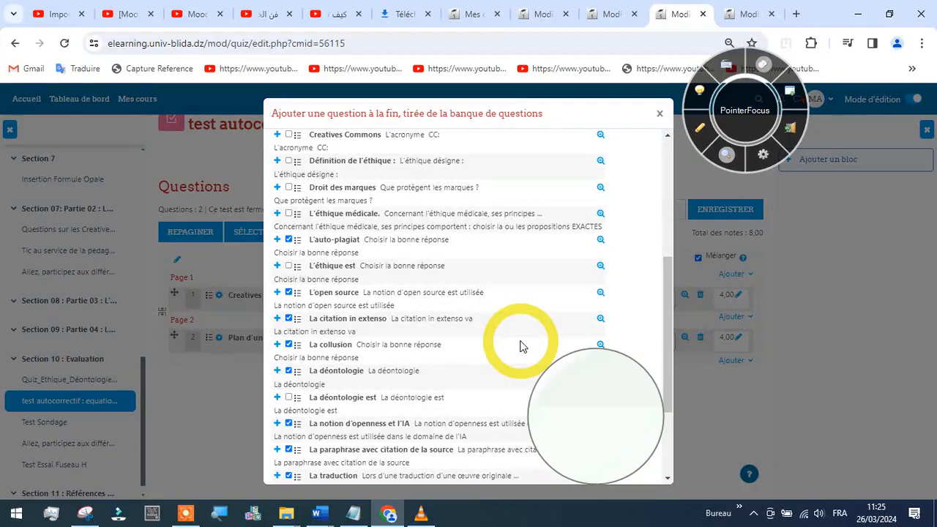
{"action": "left_click", "coordinate": [288, 187]}
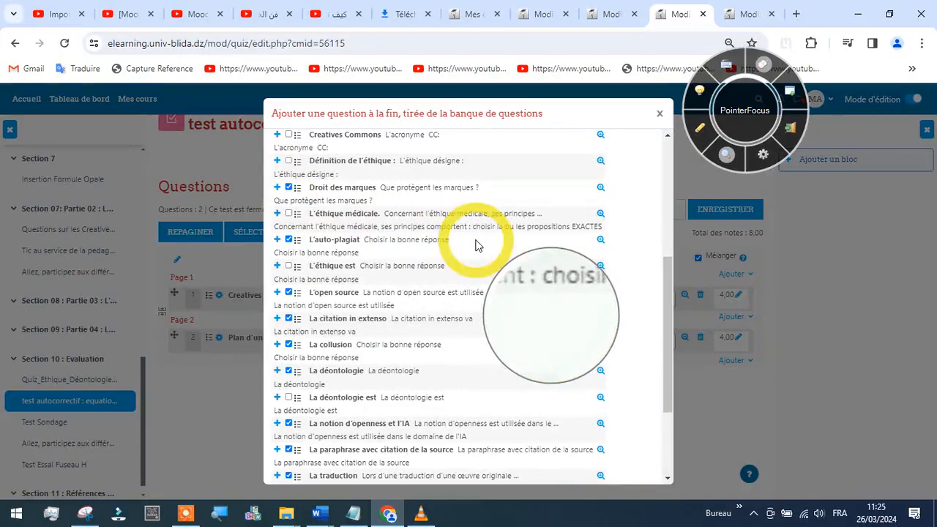
On the second page of bank questions, select Le Ghostwriting, Le logiciel en Algérie, Les sites web and phénomène d'oblitération.
{"action": "scroll", "coordinate": [476, 246], "scroll_direction": "up", "scroll_amount": 4}
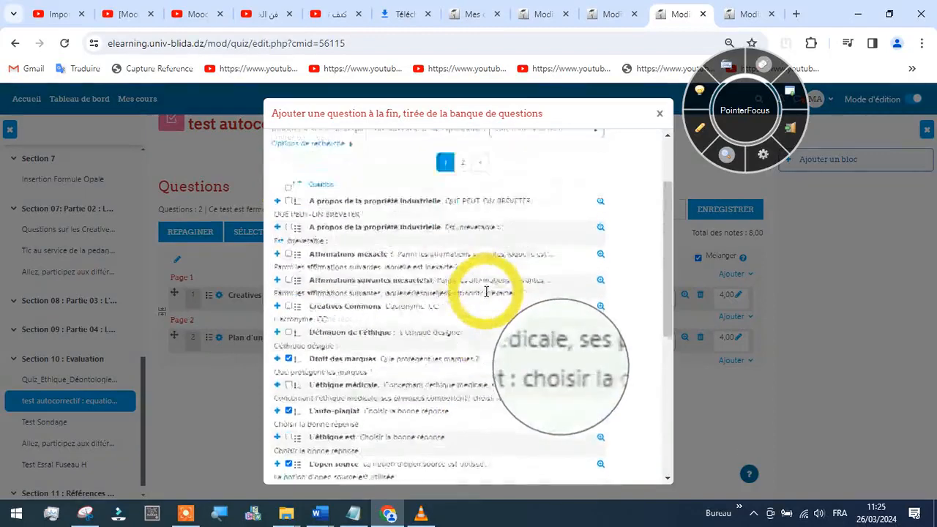
{"action": "scroll", "coordinate": [492, 317], "scroll_direction": "down", "scroll_amount": 10}
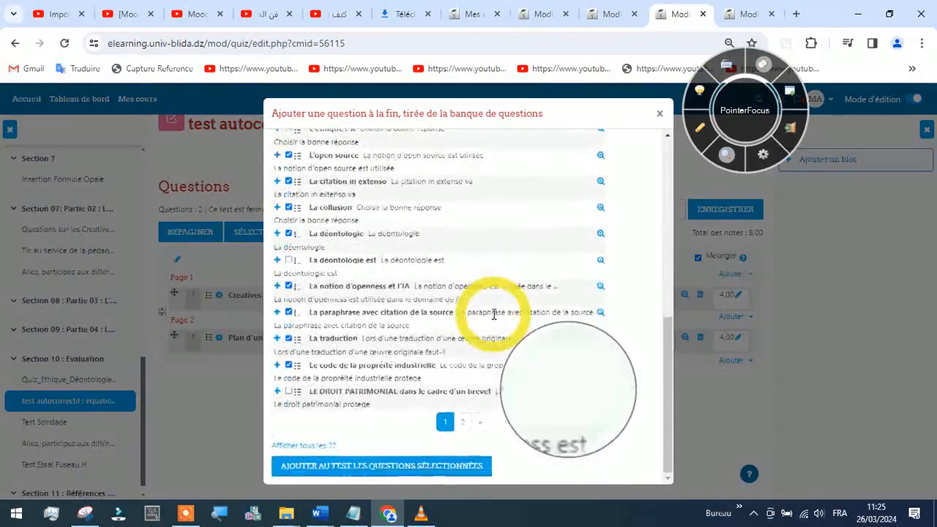
{"action": "left_click", "coordinate": [462, 422]}
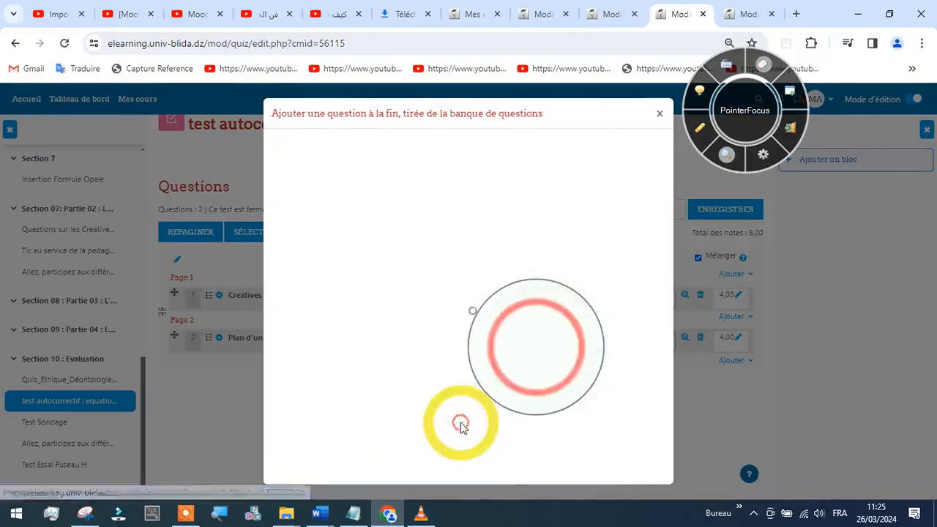
{"action": "scroll", "coordinate": [523, 293], "scroll_direction": "down", "scroll_amount": 4}
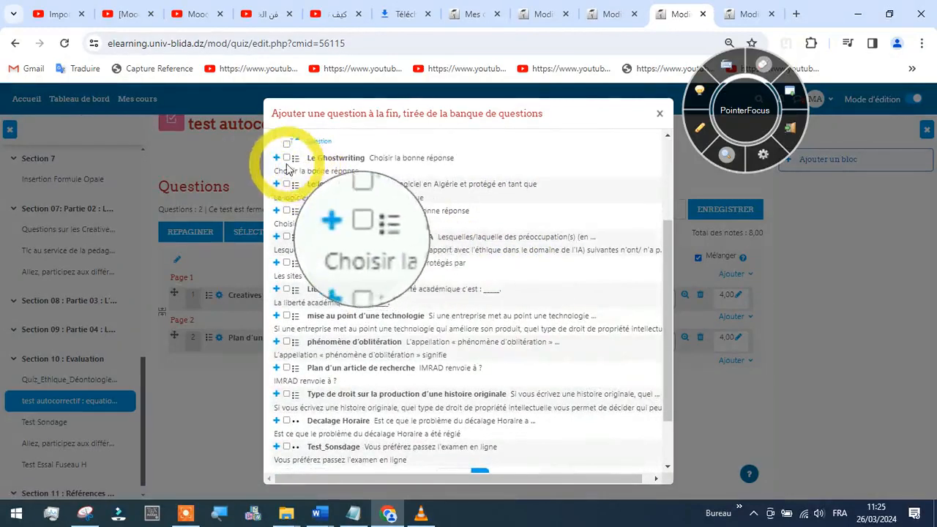
{"action": "left_click", "coordinate": [286, 157]}
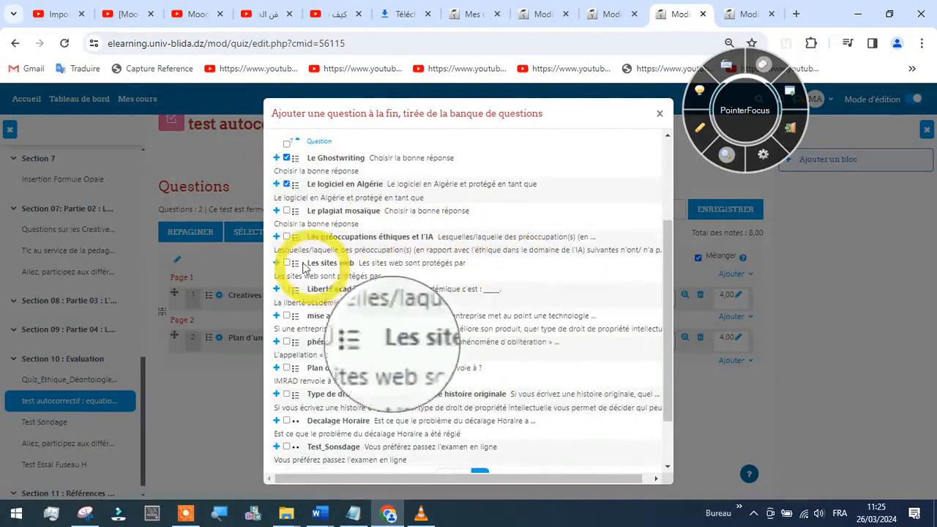
{"action": "left_click", "coordinate": [286, 263]}
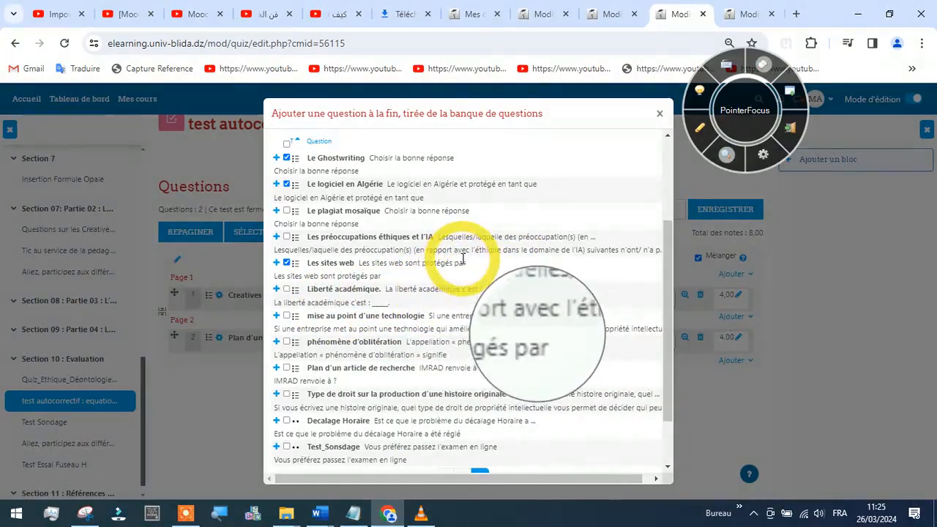
{"action": "scroll", "coordinate": [484, 249], "scroll_direction": "down", "scroll_amount": 2}
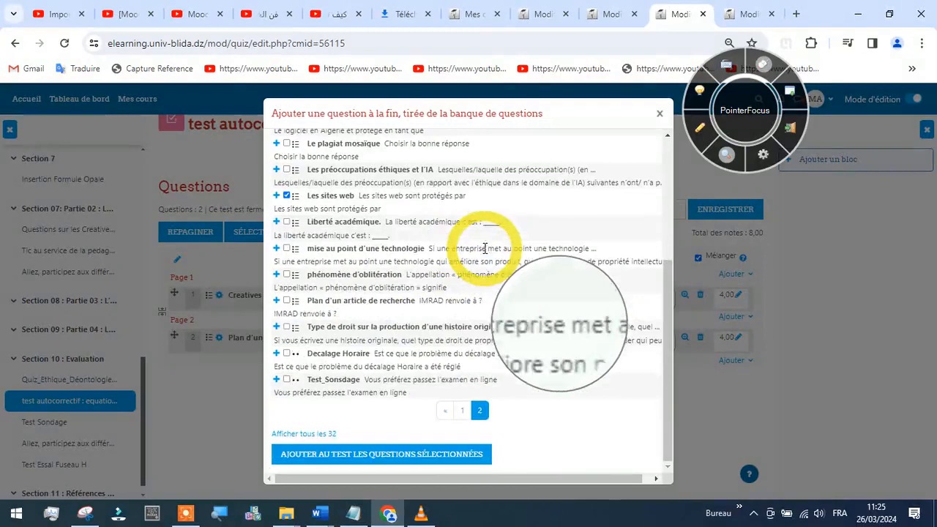
{"action": "left_click", "coordinate": [286, 274]}
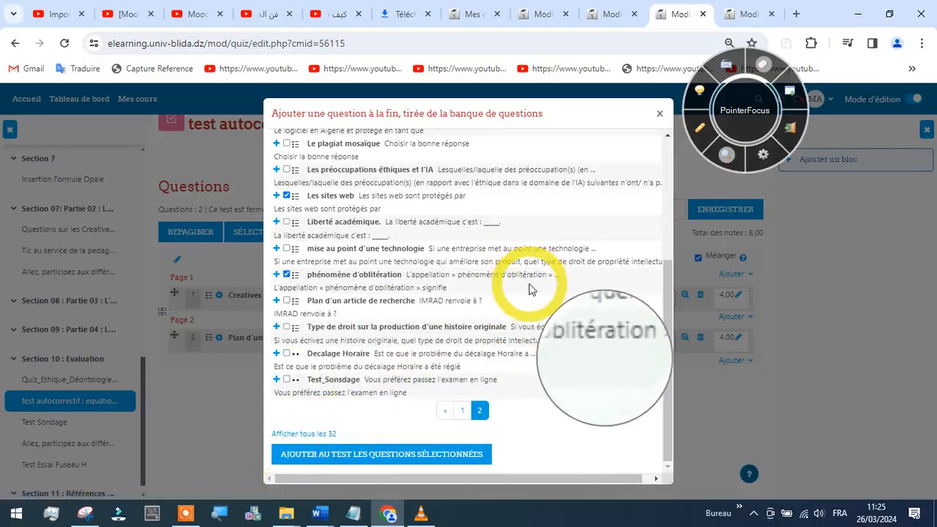
Return to the first page of bank questions and select L'open source and every question from La collusion through Le code de la propréité industrielle.
{"action": "left_click", "coordinate": [462, 410]}
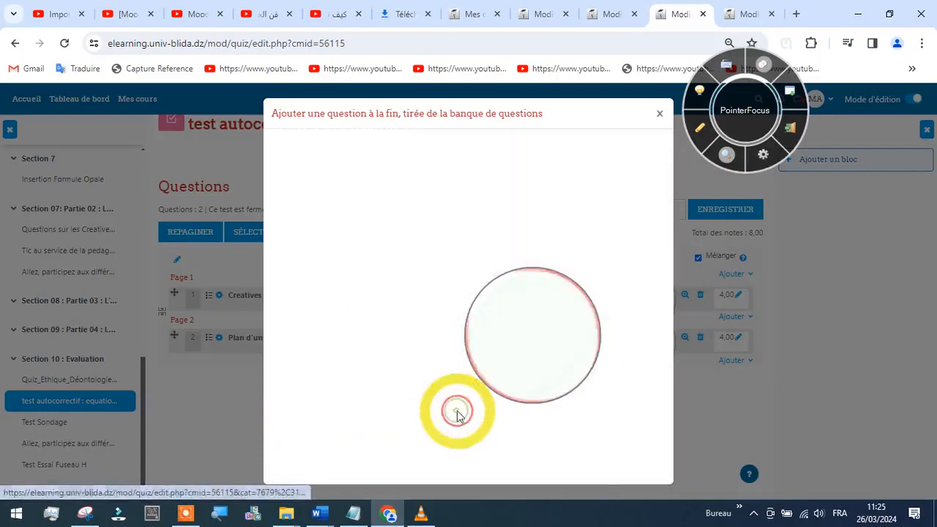
{"action": "scroll", "coordinate": [508, 291], "scroll_direction": "down", "scroll_amount": 3}
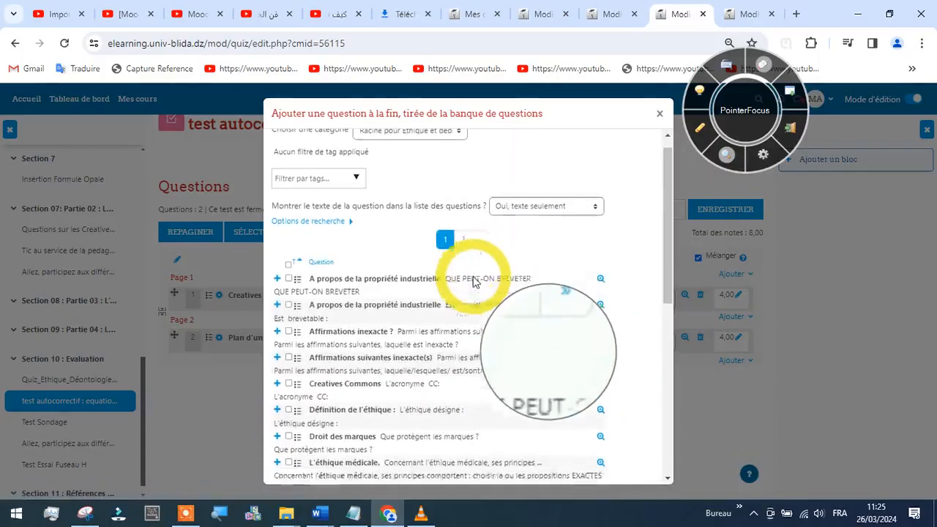
{"action": "scroll", "coordinate": [473, 286], "scroll_direction": "down", "scroll_amount": 4}
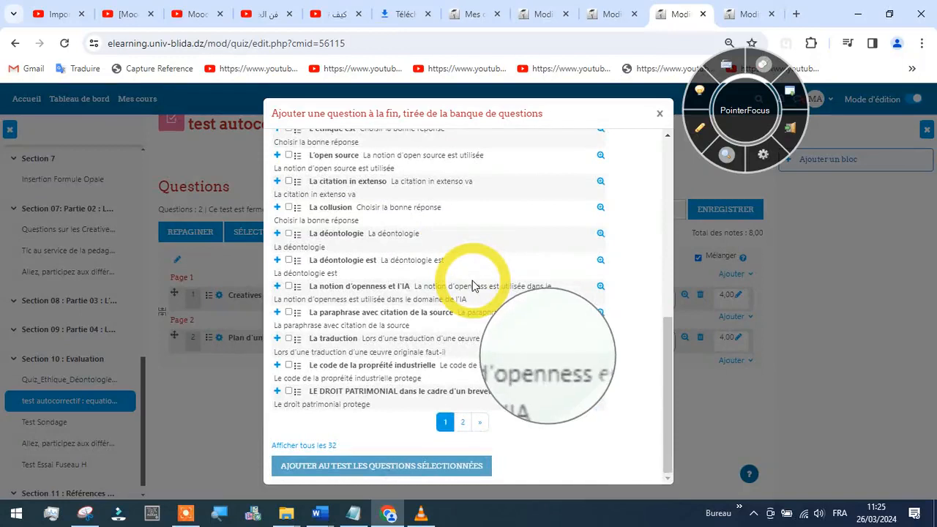
{"action": "left_click", "coordinate": [288, 338]}
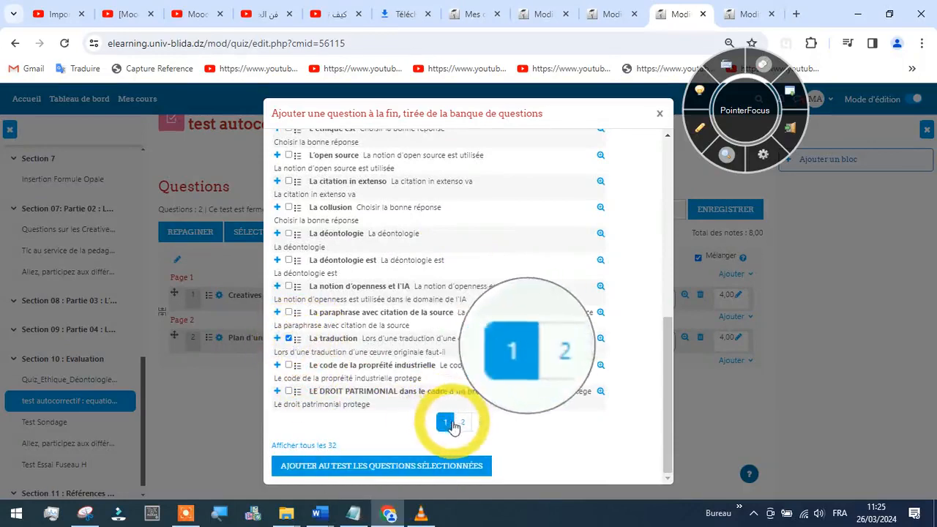
{"action": "left_click", "coordinate": [288, 364]}
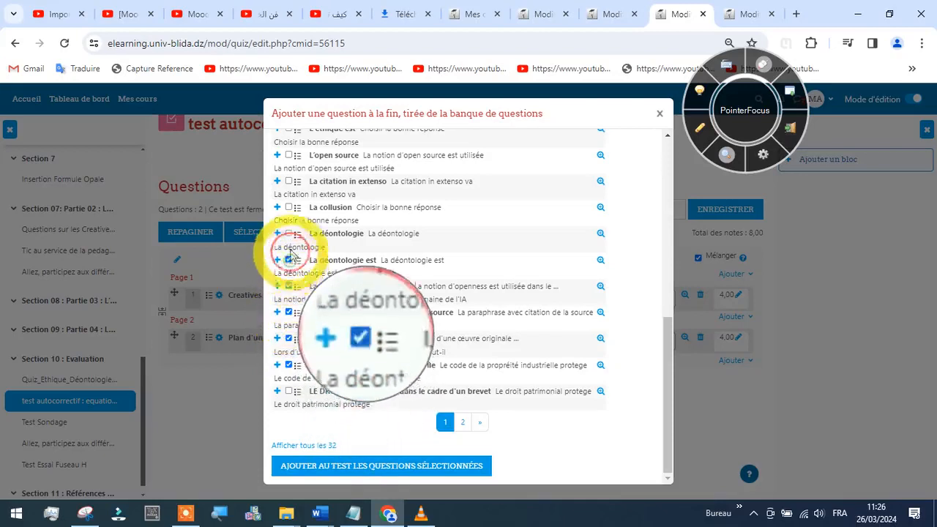
{"action": "left_click", "coordinate": [289, 207]}
Include L'auto-plagiat in the selection and add the selected questions to the quiz.
{"action": "scroll", "coordinate": [391, 231], "scroll_direction": "up", "scroll_amount": 1}
{"action": "scroll", "coordinate": [392, 231], "scroll_direction": "up", "scroll_amount": 1}
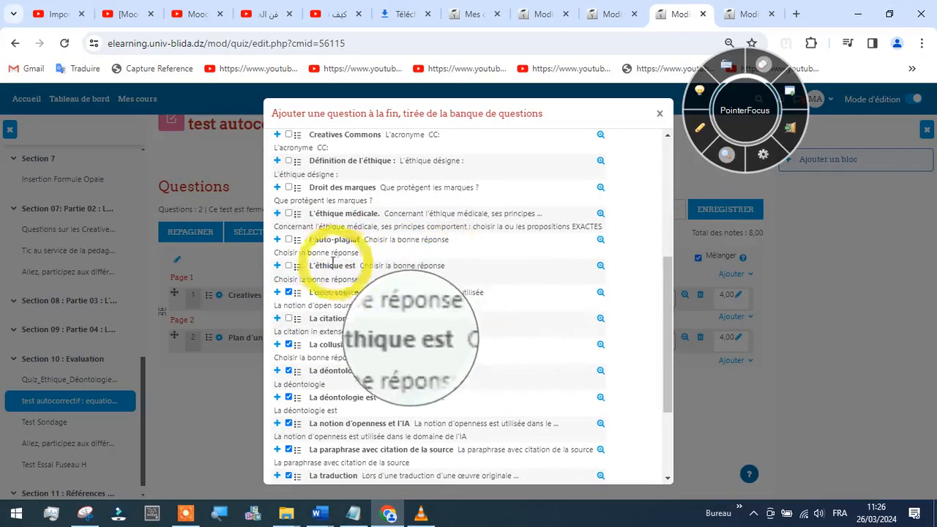
{"action": "left_click", "coordinate": [289, 240]}
{"action": "scroll", "coordinate": [408, 253], "scroll_direction": "up", "scroll_amount": 1}
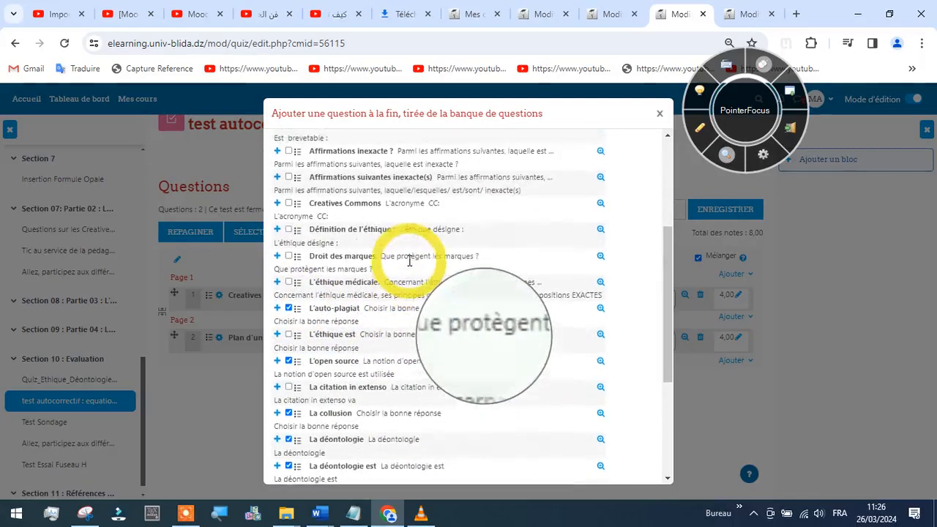
{"action": "scroll", "coordinate": [409, 261], "scroll_direction": "down", "scroll_amount": 3}
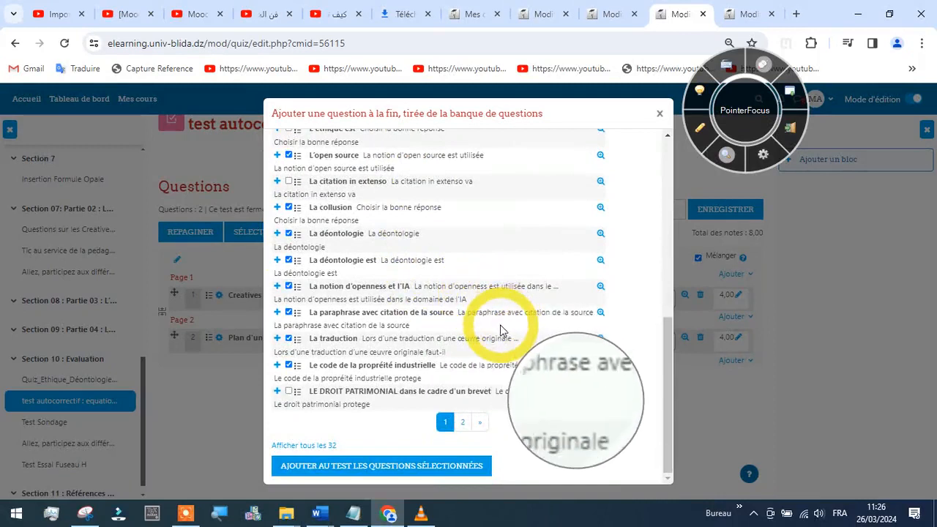
{"action": "left_click", "coordinate": [400, 468]}
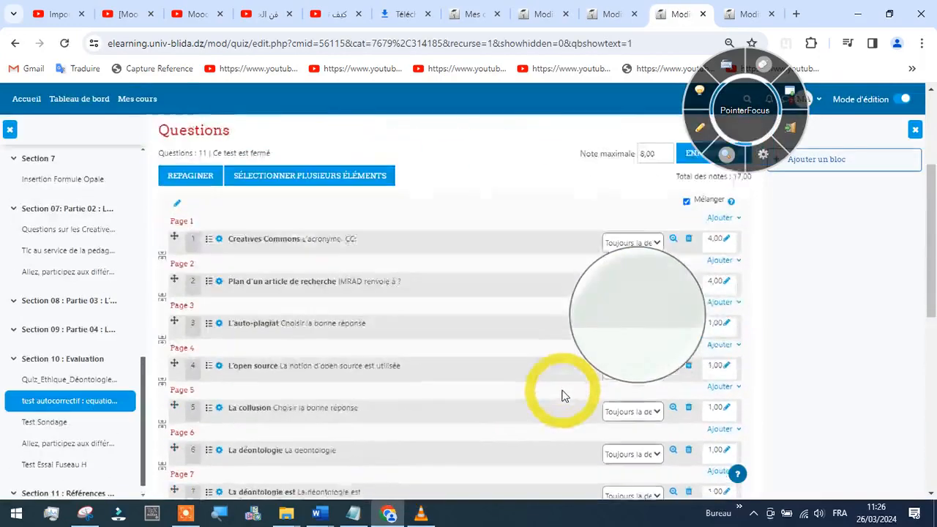
{"action": "scroll", "coordinate": [562, 396], "scroll_direction": "down", "scroll_amount": 5}
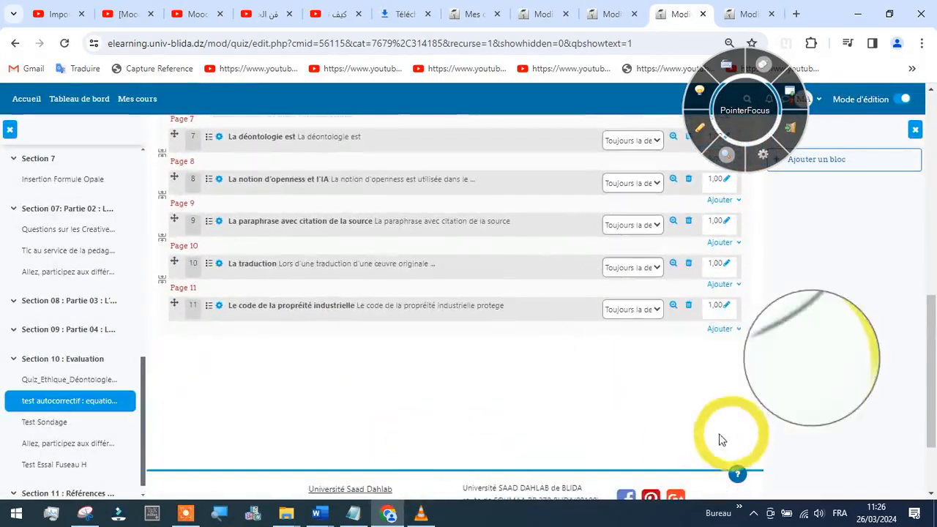
{"action": "left_click", "coordinate": [740, 330]}
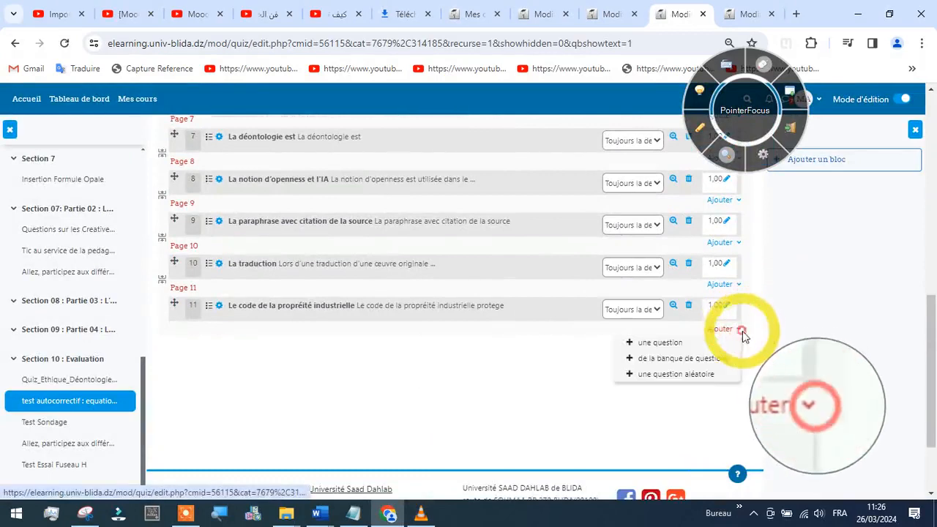
{"action": "left_click", "coordinate": [658, 344]}
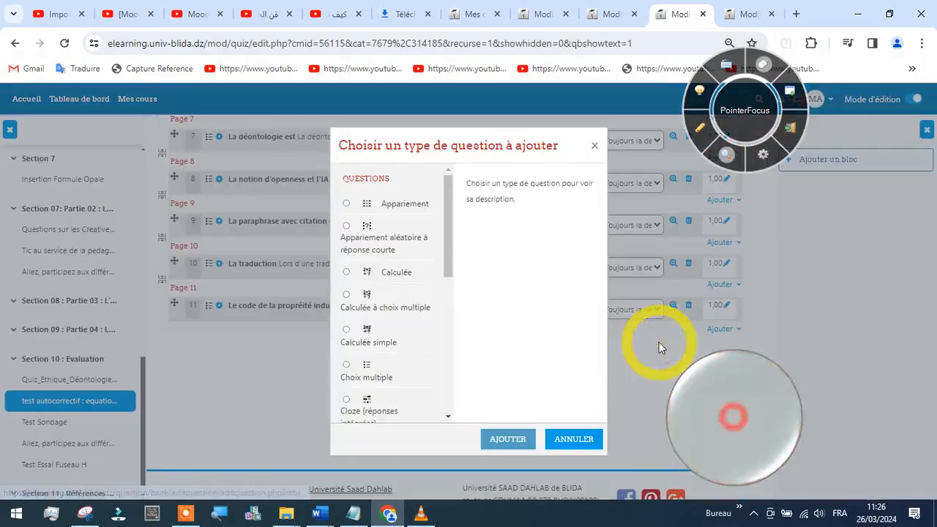
{"action": "left_click", "coordinate": [575, 437]}
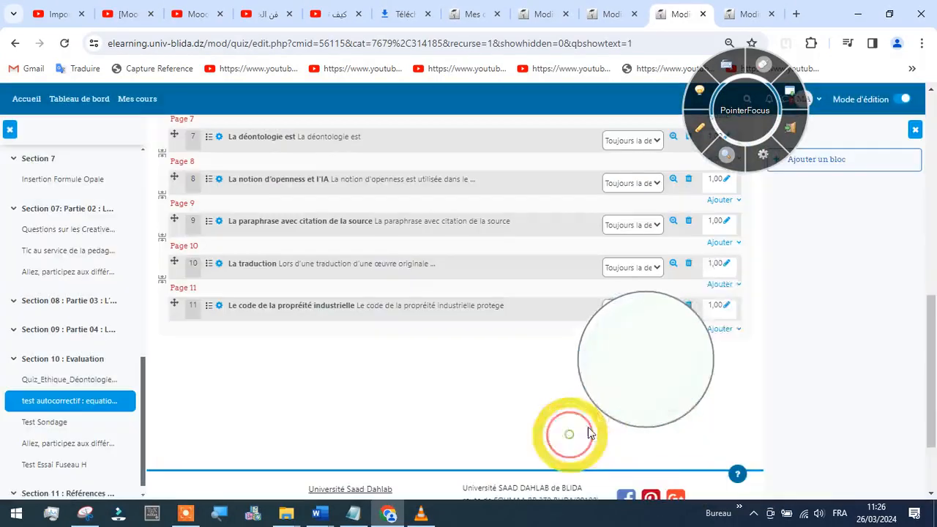
Open the question bank for adding questions at the end of the quiz and display its second page.
{"action": "left_click", "coordinate": [737, 329]}
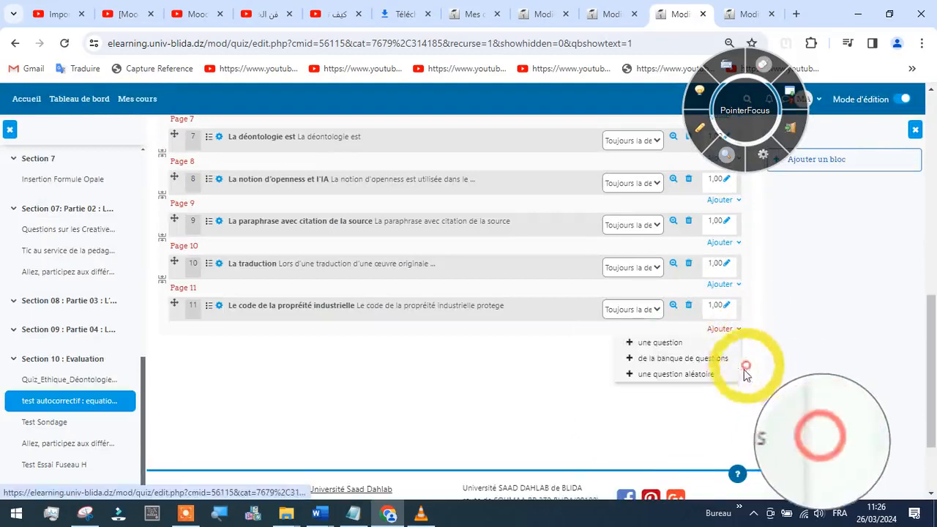
{"action": "left_click", "coordinate": [648, 358]}
{"action": "scroll", "coordinate": [505, 332], "scroll_direction": "down", "scroll_amount": 10}
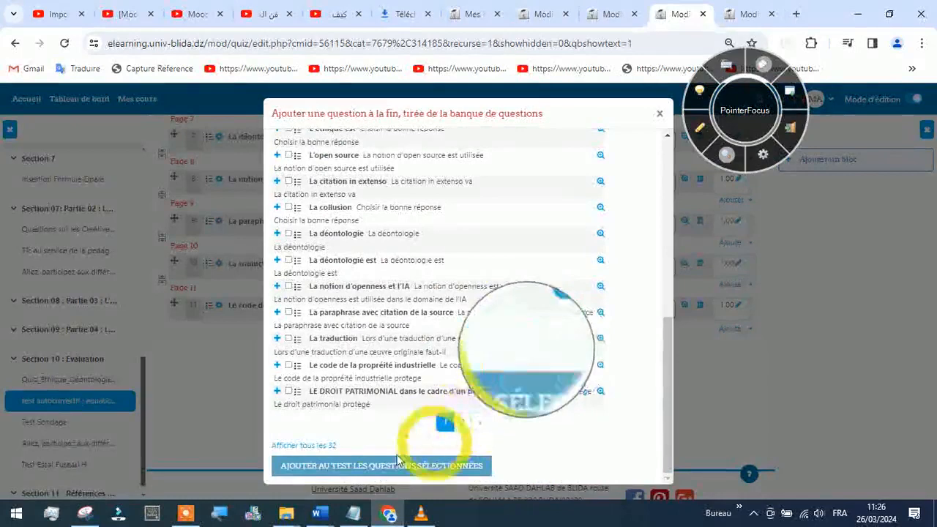
{"action": "left_click", "coordinate": [462, 421]}
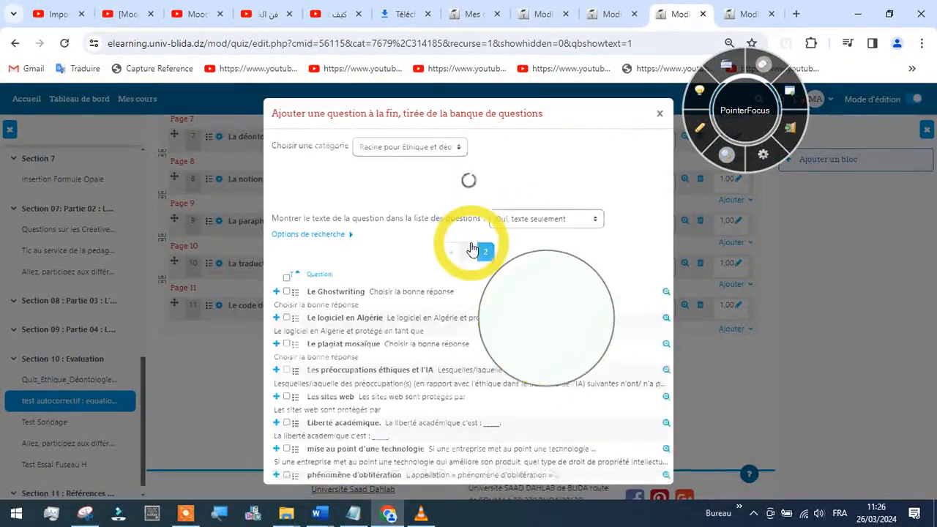
{"action": "scroll", "coordinate": [470, 239], "scroll_direction": "down", "scroll_amount": 1}
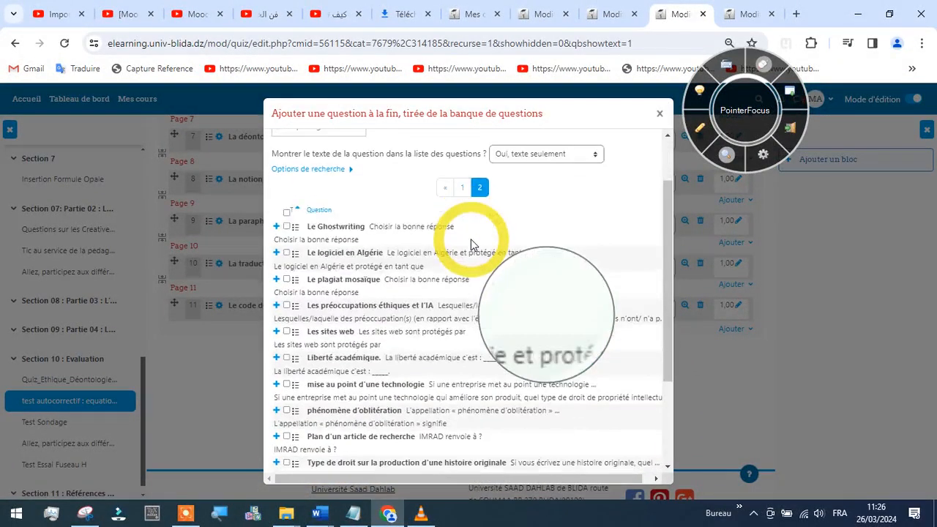
Add Le Ghostwriting, Le logiciel en Algérie, Les préoccupations éthiques et l'IA, Les sites web and phénomène d'oblitération to the quiz.
{"action": "left_click", "coordinate": [286, 226]}
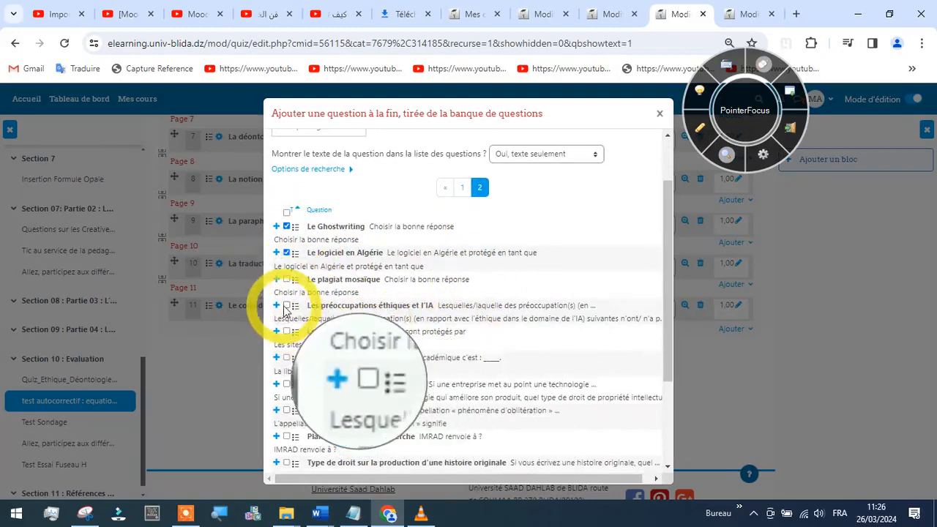
{"action": "left_click", "coordinate": [286, 306]}
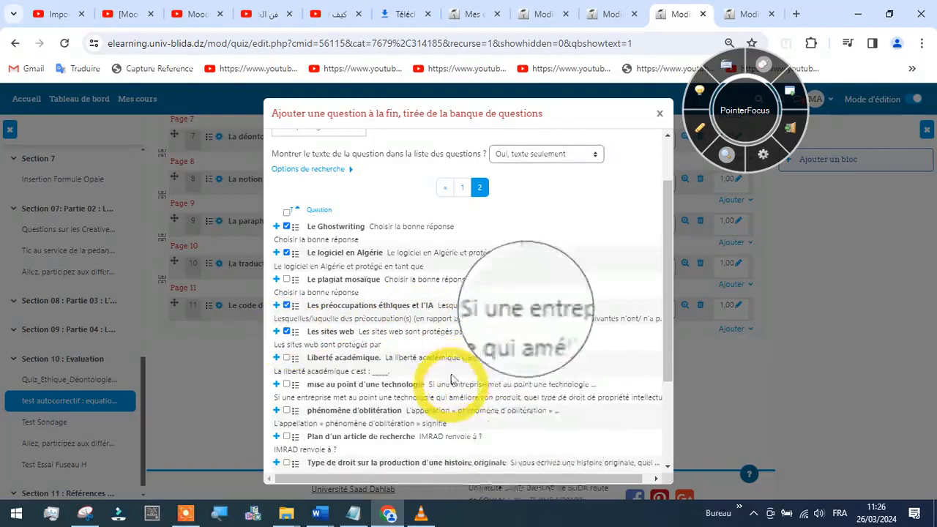
{"action": "scroll", "coordinate": [452, 276], "scroll_direction": "down", "scroll_amount": 3}
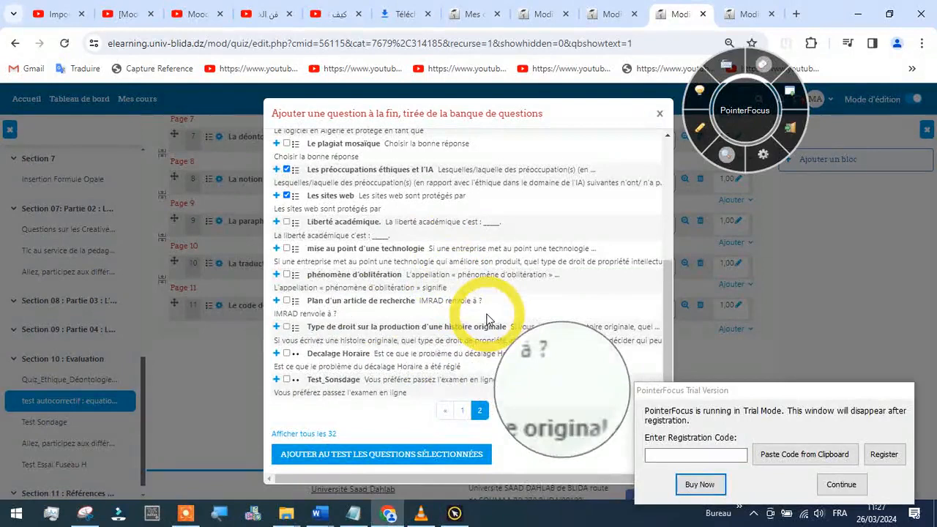
{"action": "left_click", "coordinate": [286, 274]}
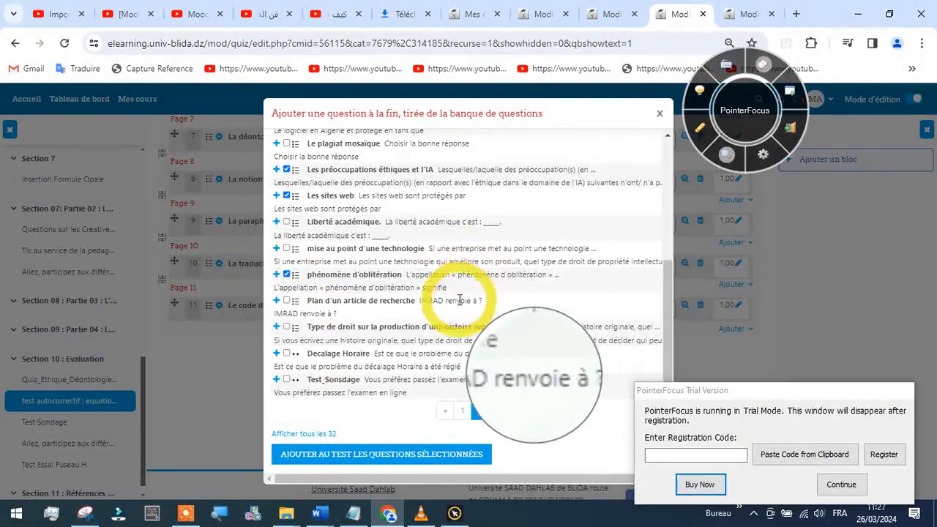
{"action": "scroll", "coordinate": [452, 297], "scroll_direction": "up", "scroll_amount": 2}
{"action": "scroll", "coordinate": [459, 299], "scroll_direction": "up", "scroll_amount": 4}
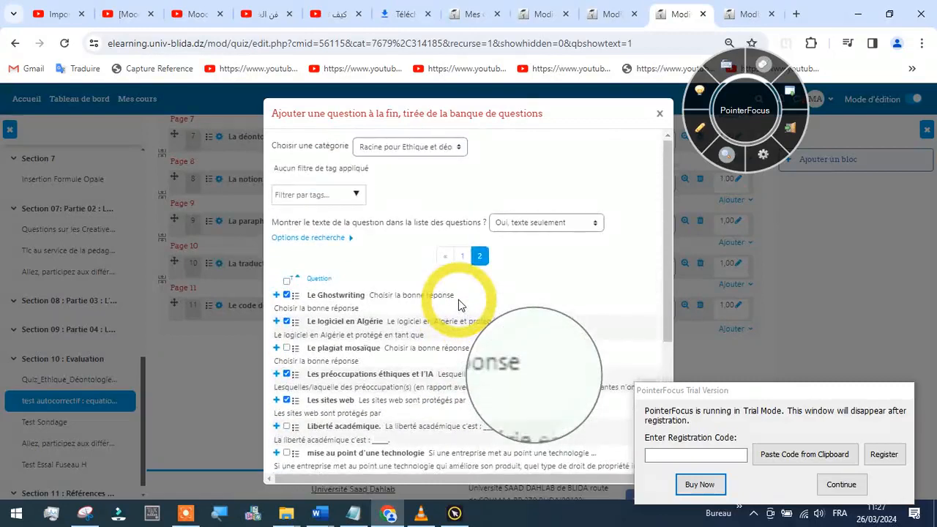
{"action": "scroll", "coordinate": [458, 311], "scroll_direction": "down", "scroll_amount": 6}
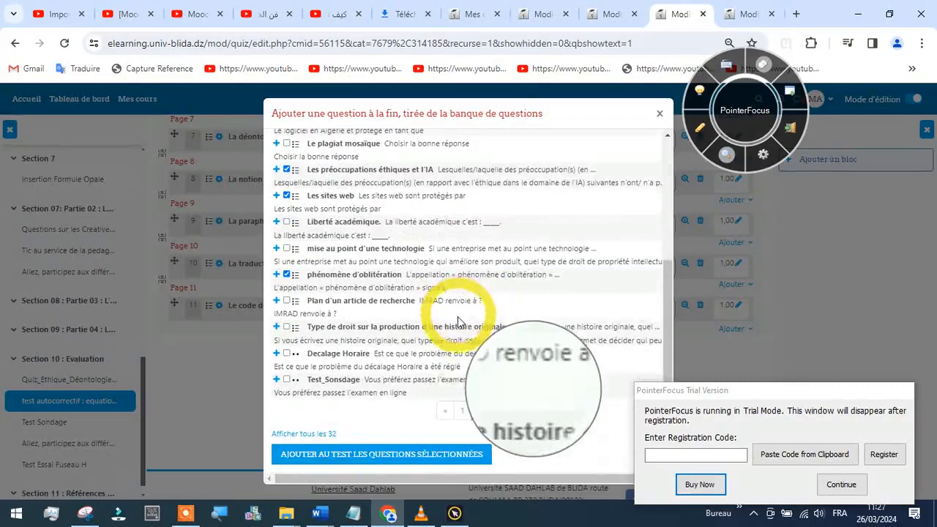
{"action": "left_click", "coordinate": [354, 455]}
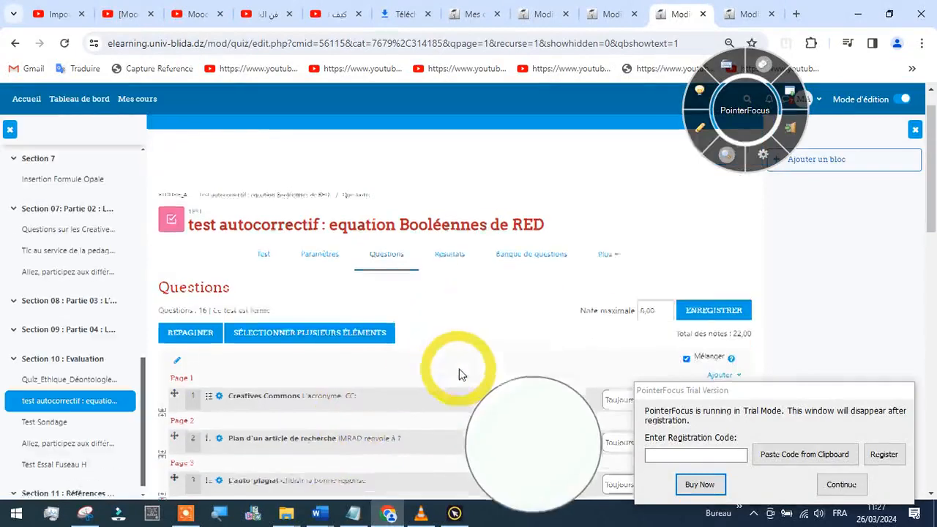
Review the quiz's question list, reopen the question bank at the end of the quiz and examine its second page.
{"action": "scroll", "coordinate": [460, 372], "scroll_direction": "down", "scroll_amount": 2}
{"action": "scroll", "coordinate": [460, 370], "scroll_direction": "down", "scroll_amount": 2}
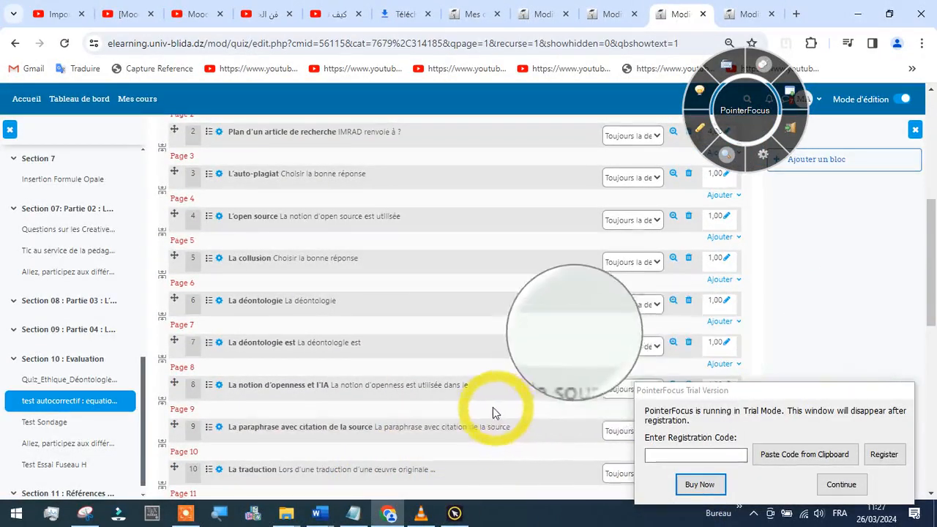
{"action": "scroll", "coordinate": [493, 412], "scroll_direction": "down", "scroll_amount": 2}
{"action": "scroll", "coordinate": [493, 409], "scroll_direction": "down", "scroll_amount": 5}
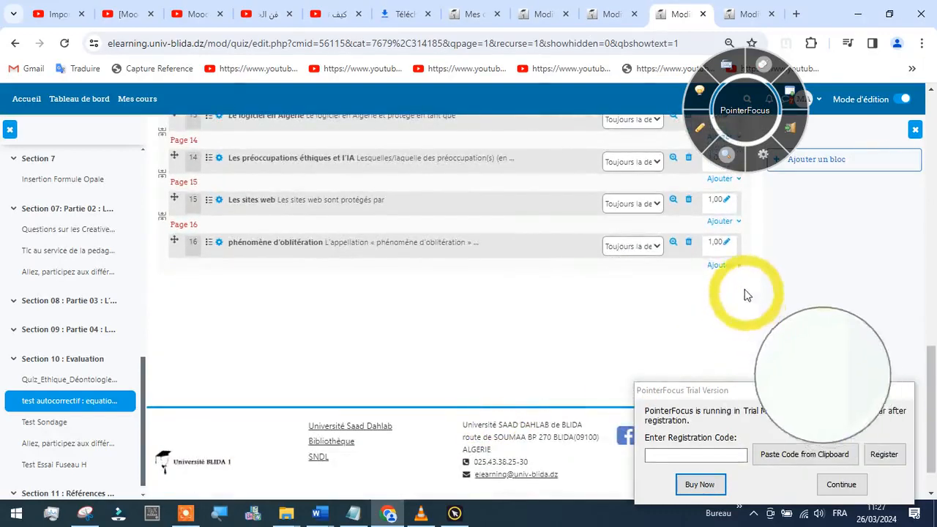
{"action": "left_click", "coordinate": [740, 272]}
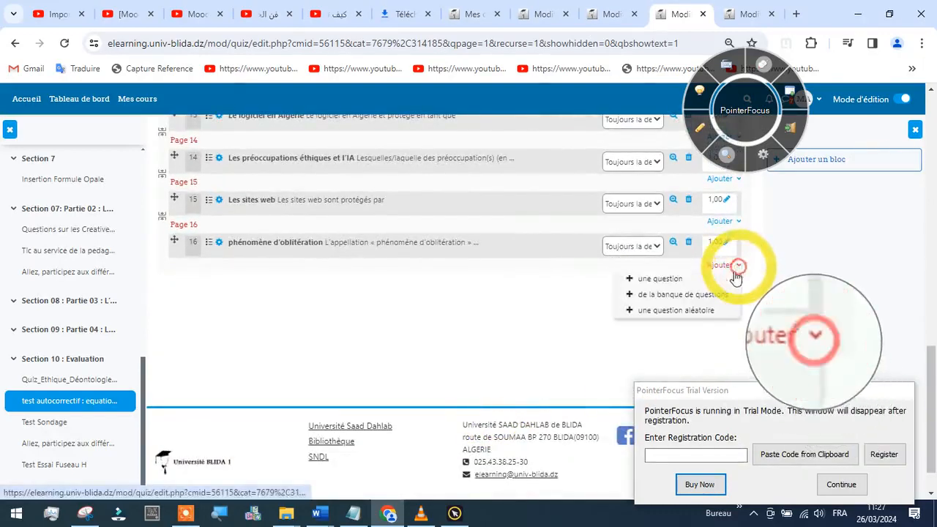
{"action": "left_click", "coordinate": [648, 291]}
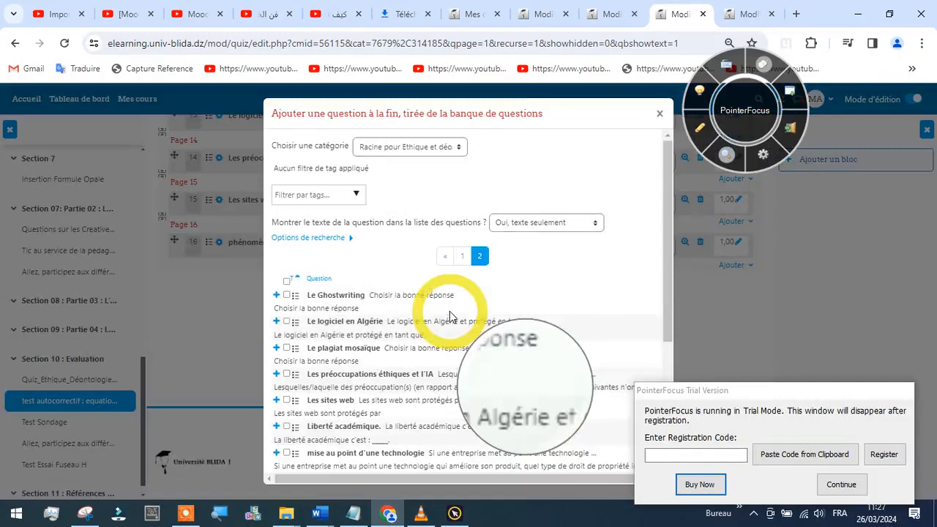
{"action": "scroll", "coordinate": [505, 256], "scroll_direction": "down", "scroll_amount": 2}
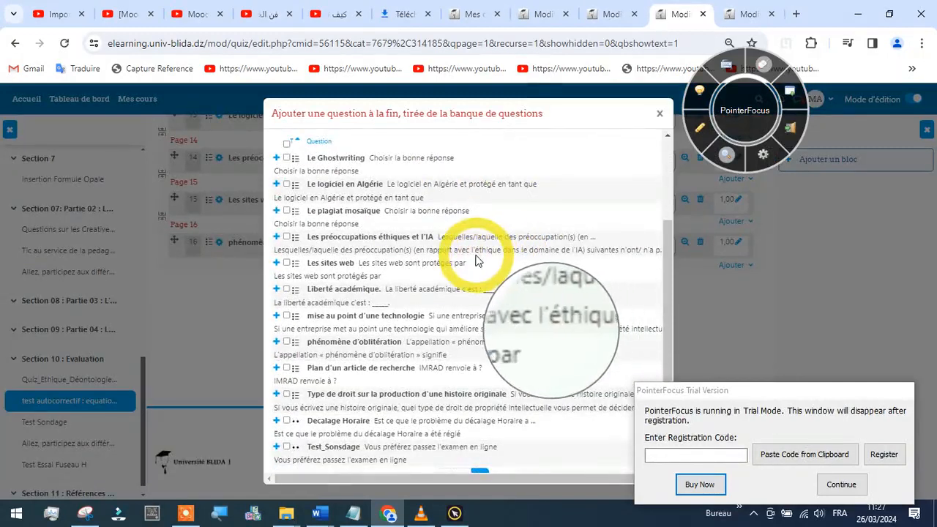
{"action": "scroll", "coordinate": [452, 264], "scroll_direction": "down", "scroll_amount": 2}
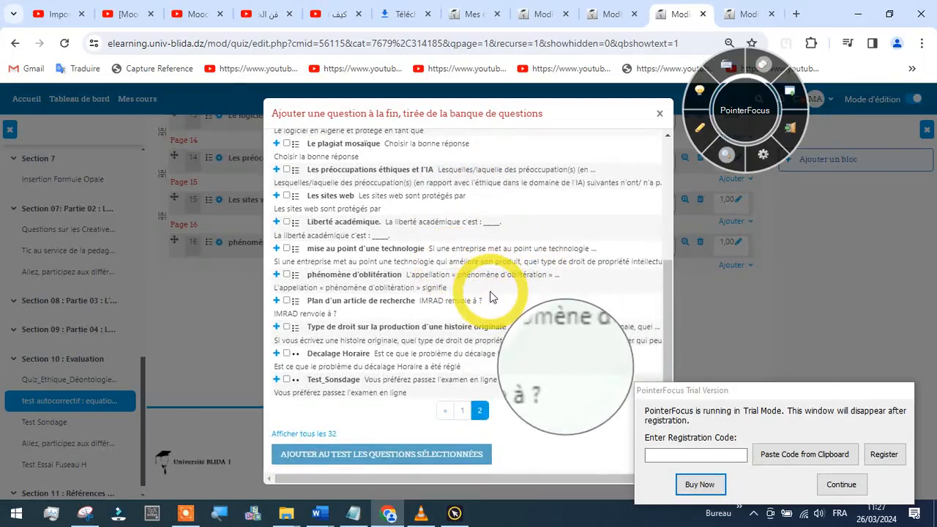
From the first page of bank questions, try to add La notion d'openness et l'IA to the quiz.
{"action": "left_click", "coordinate": [463, 411]}
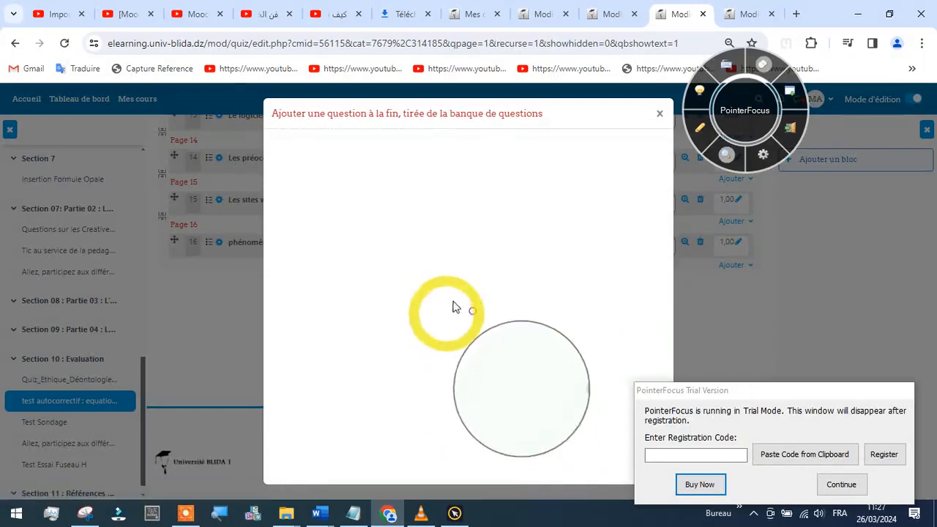
{"action": "scroll", "coordinate": [488, 307], "scroll_direction": "down", "scroll_amount": 1}
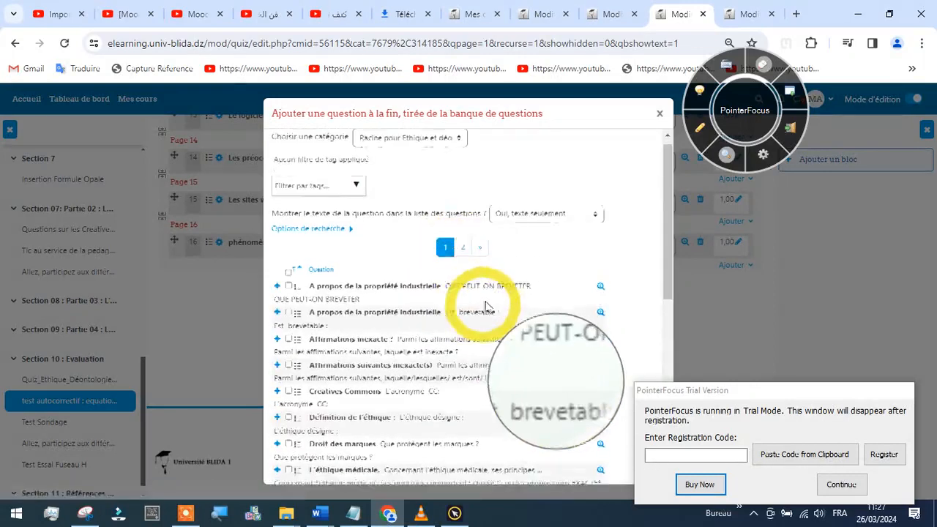
{"action": "scroll", "coordinate": [488, 307], "scroll_direction": "down", "scroll_amount": 2}
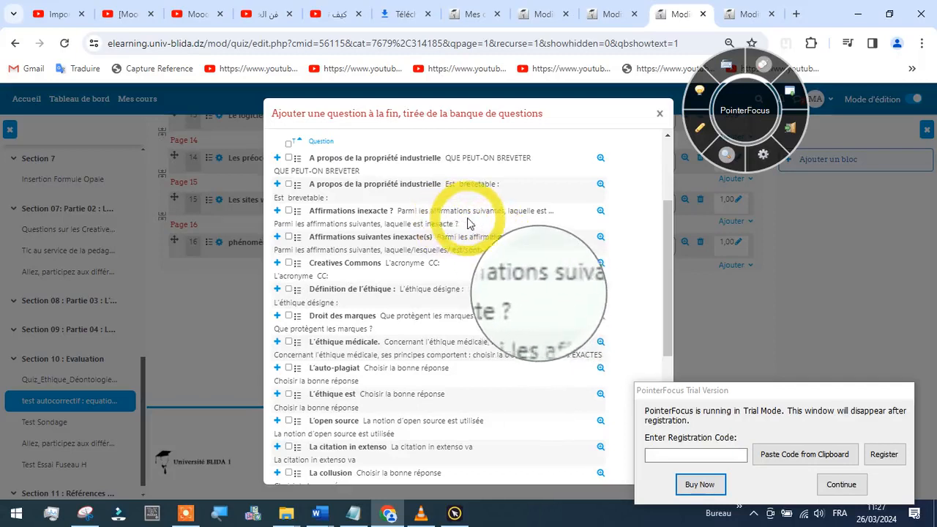
{"action": "scroll", "coordinate": [441, 226], "scroll_direction": "down", "scroll_amount": 2}
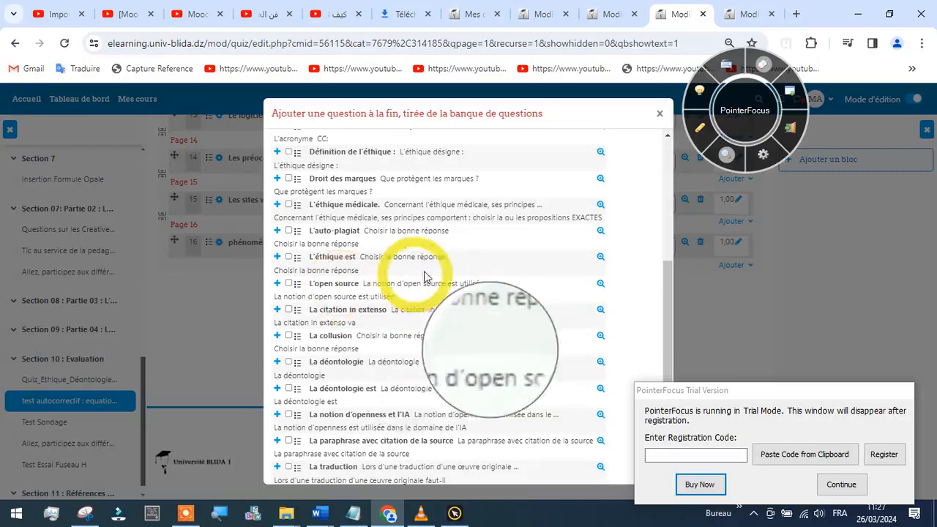
{"action": "scroll", "coordinate": [443, 270], "scroll_direction": "down", "scroll_amount": 2}
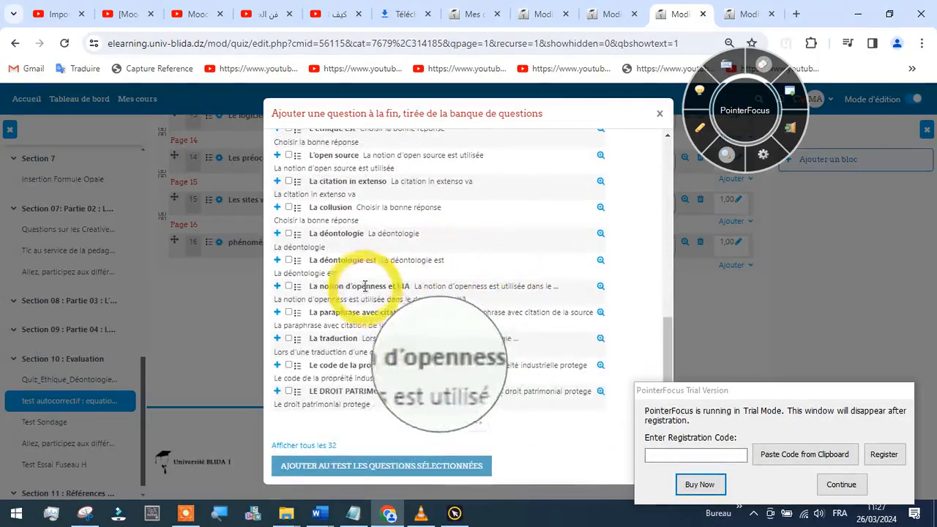
{"action": "left_click", "coordinate": [289, 286]}
{"action": "left_click", "coordinate": [333, 468]}
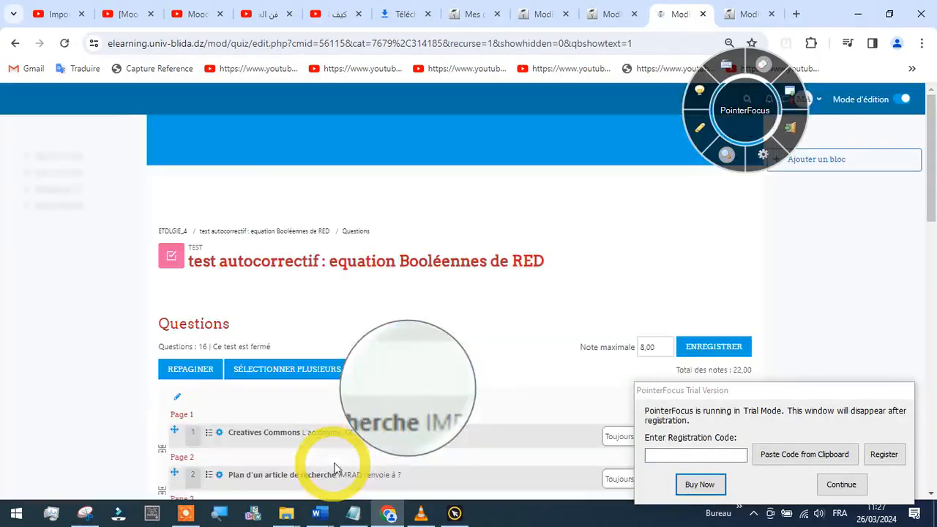
Check the last questions in the quiz's list and exit the PointerFocus overlay.
{"action": "scroll", "coordinate": [528, 321], "scroll_direction": "down", "scroll_amount": 3}
{"action": "scroll", "coordinate": [528, 322], "scroll_direction": "down", "scroll_amount": 7}
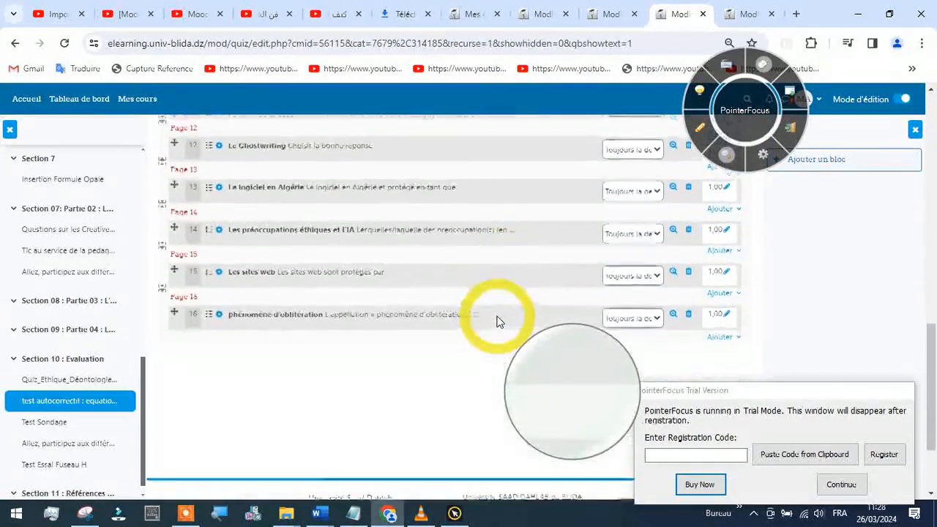
{"action": "scroll", "coordinate": [382, 359], "scroll_direction": "down", "scroll_amount": 1}
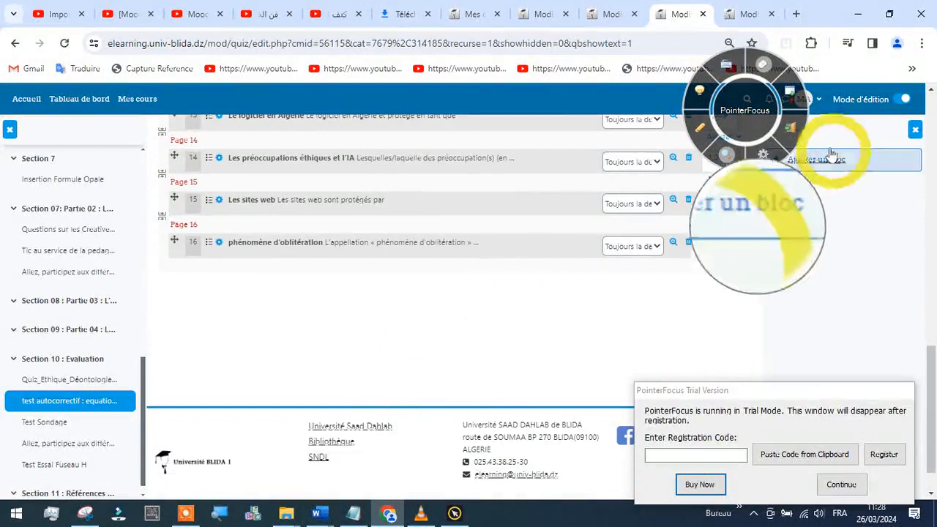
{"action": "left_click", "coordinate": [789, 129]}
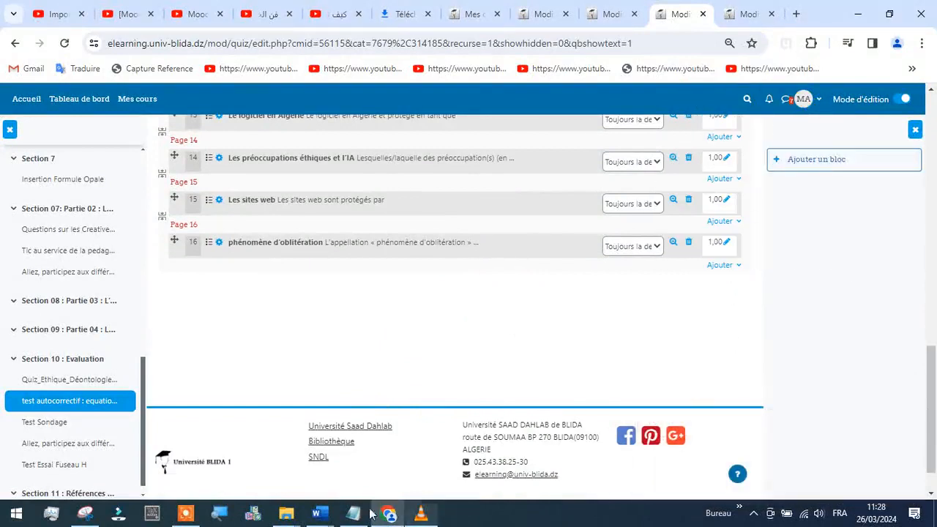